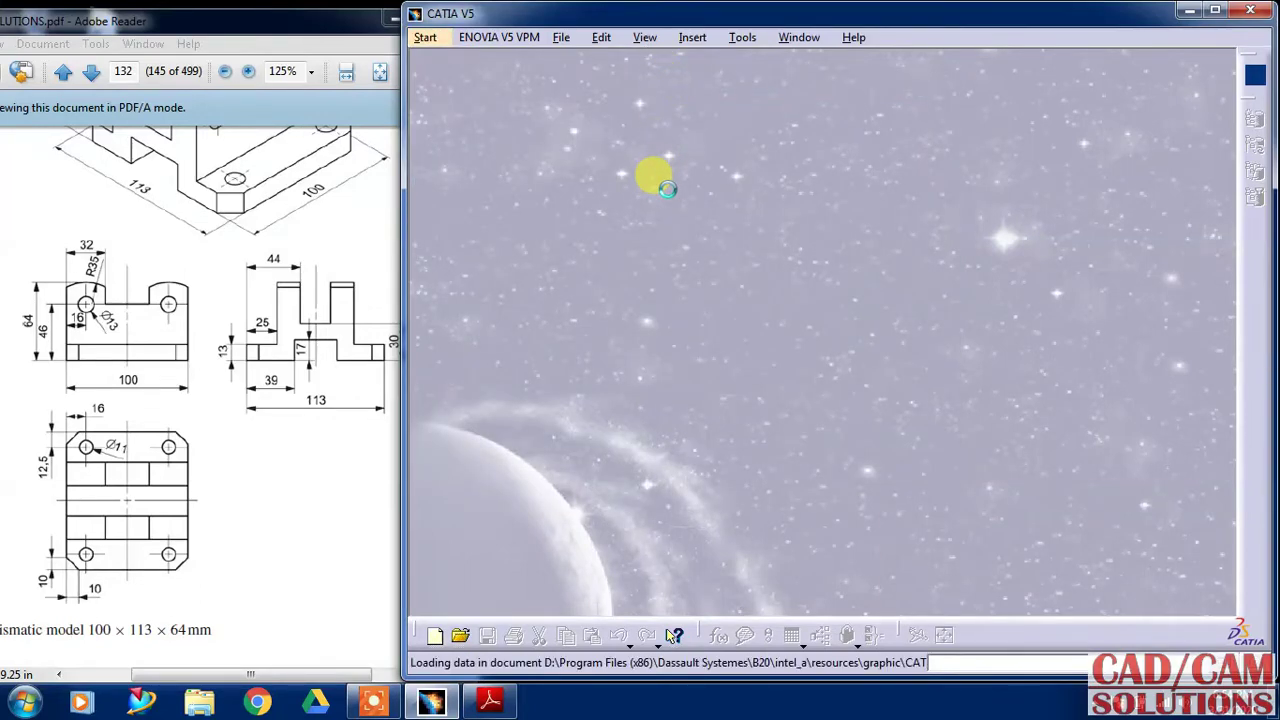
# Step: Start CATIA V5 with a new Part1 and bring the reference drawing PDF forward
pyautogui.click(373, 700)
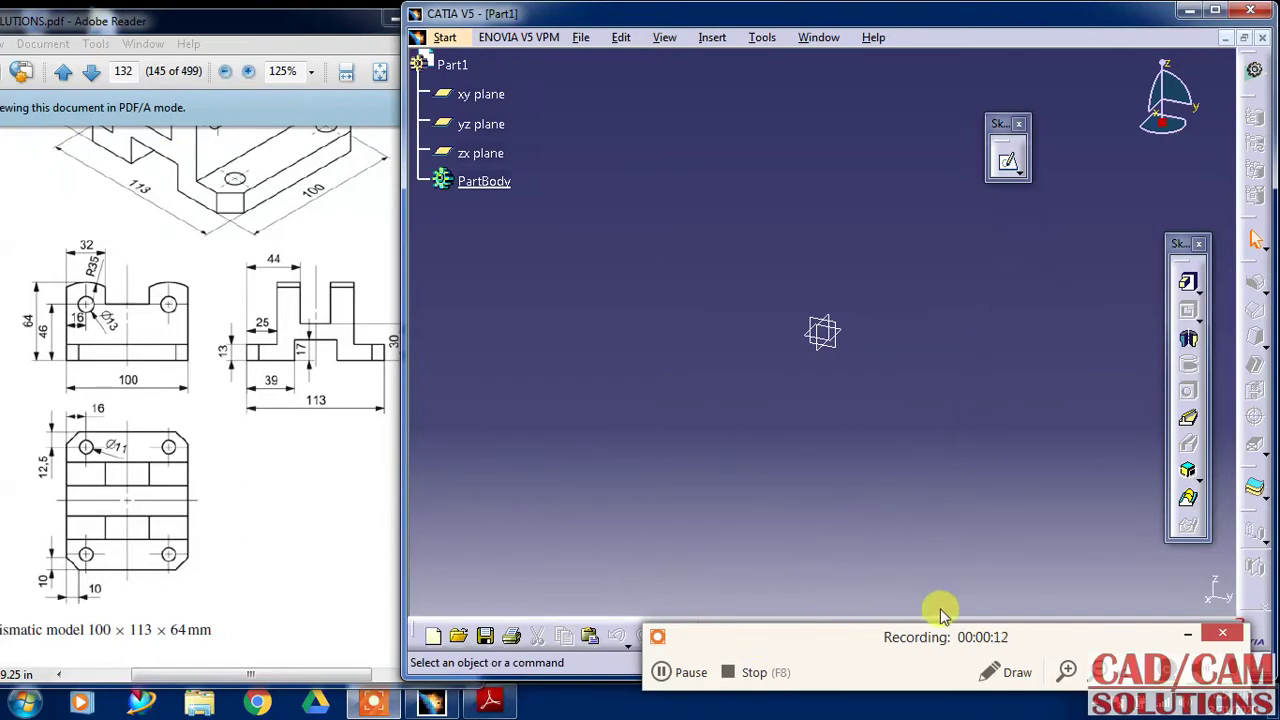
pyautogui.click(268, 378)
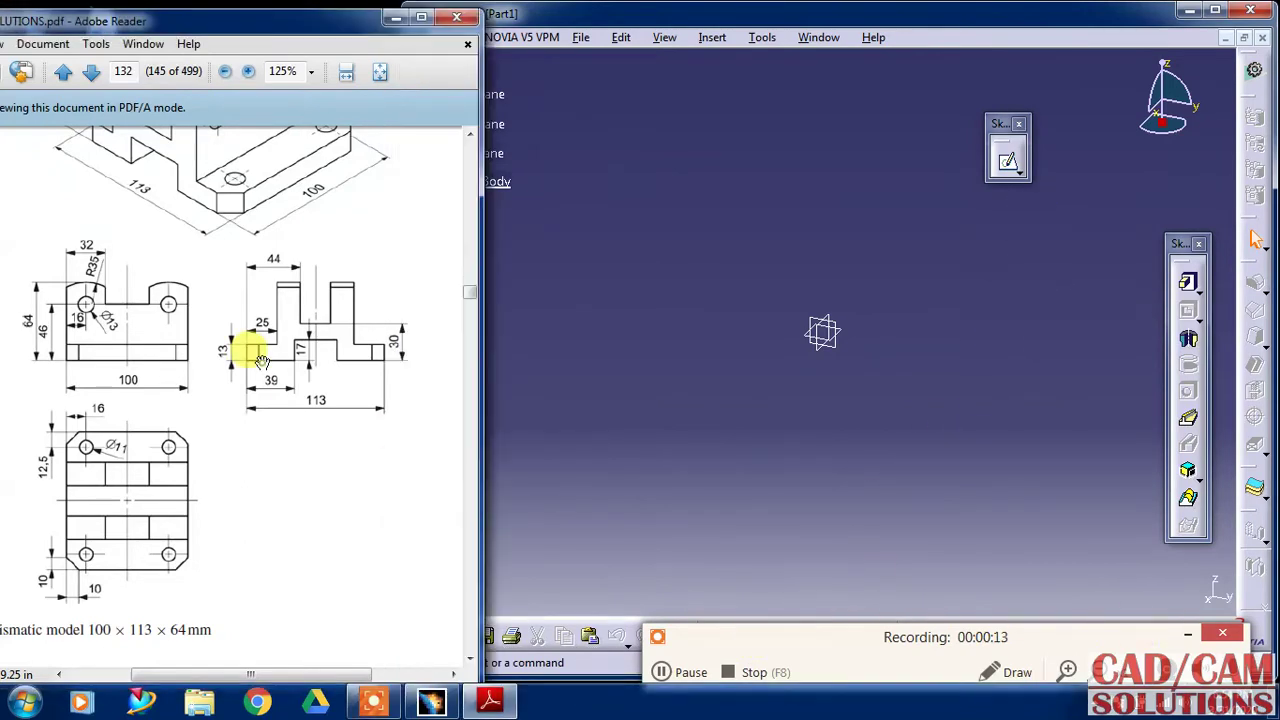
# Step: Maximize Adobe Reader, pan across the bracket drawing's views, then restore it to a side window
pyautogui.click(427, 17)
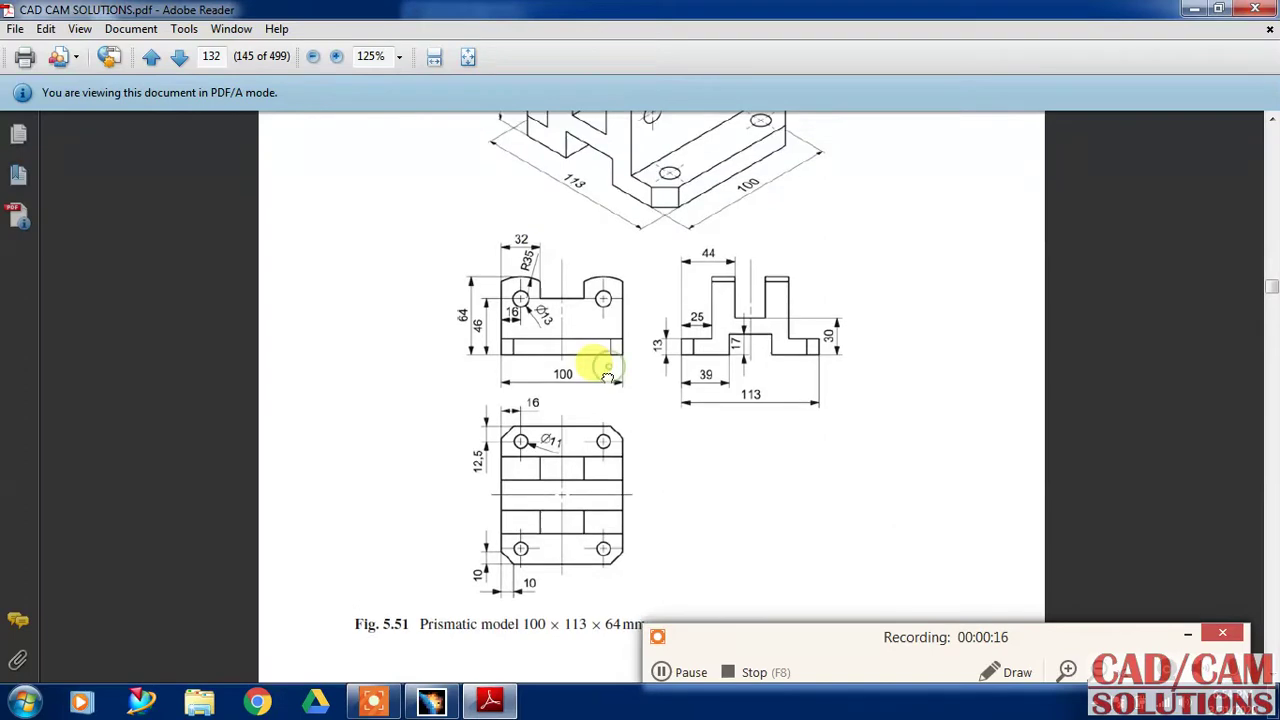
pyautogui.moveTo(591, 360)
pyautogui.mouseDown()
pyautogui.moveTo(612, 435)
pyautogui.moveTo(600, 477)
pyautogui.mouseUp()
pyautogui.moveTo(586, 391); pyautogui.dragTo(600, 327)
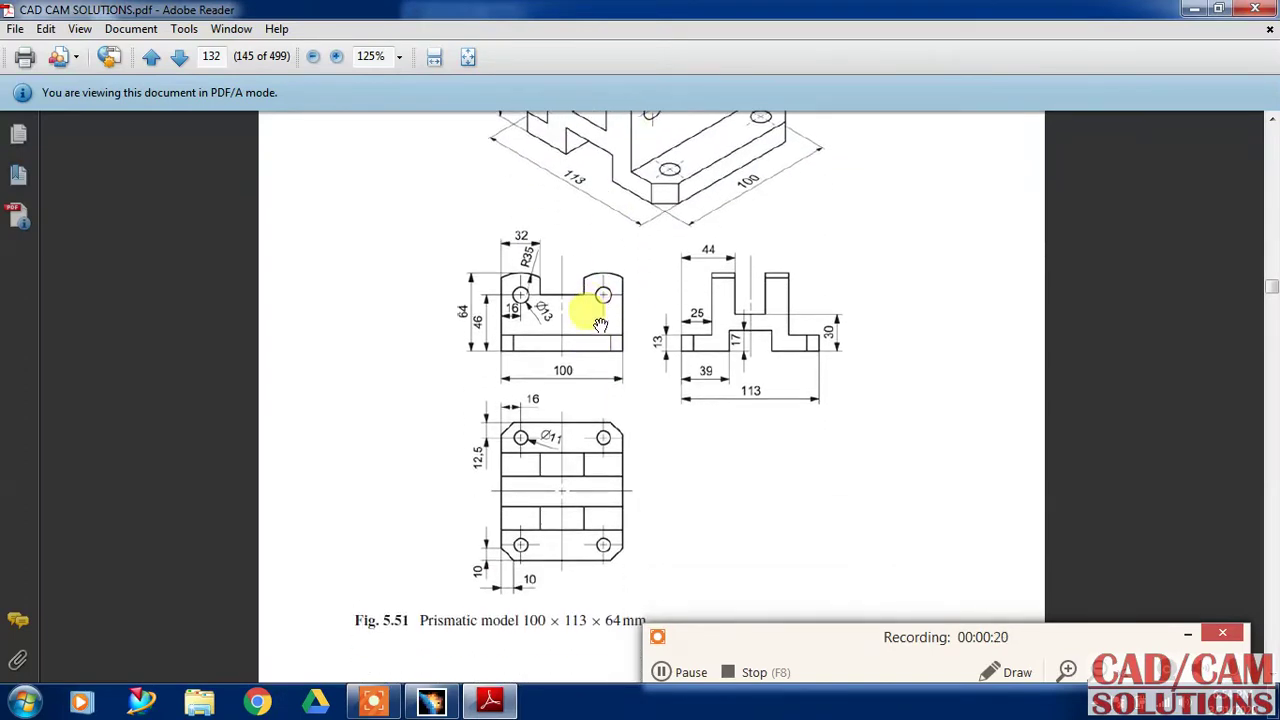
pyautogui.click(661, 672)
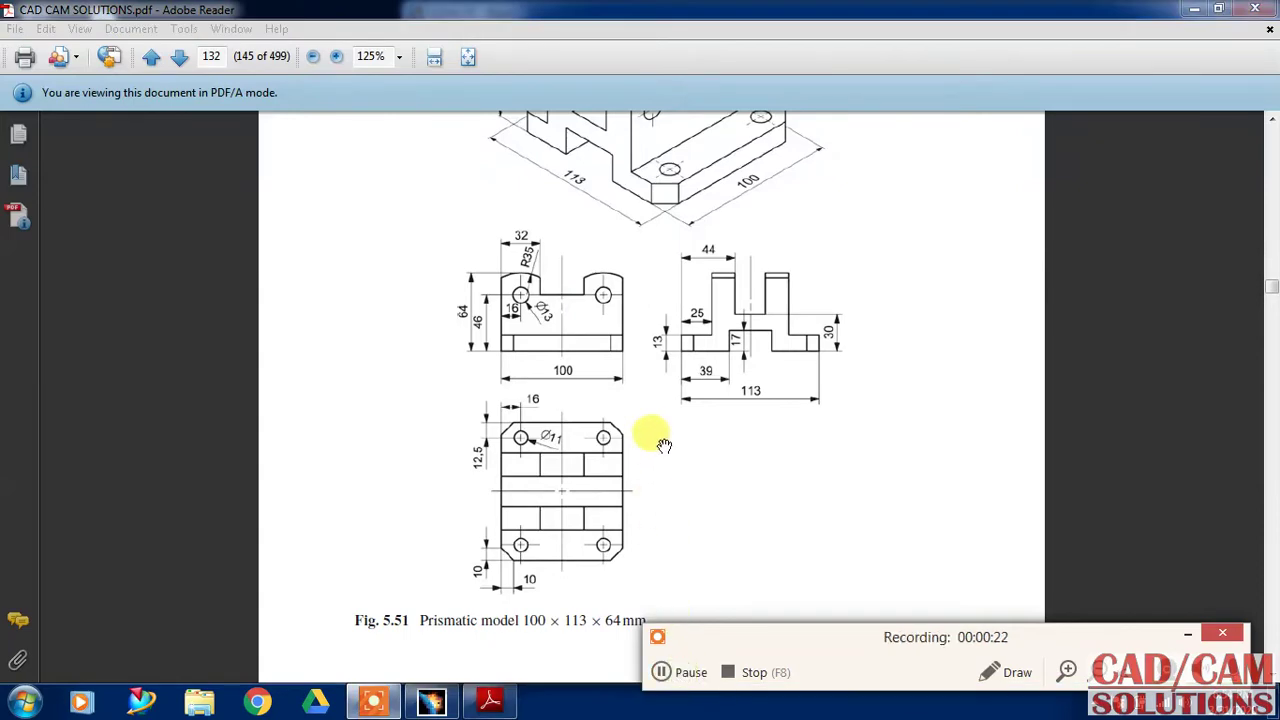
pyautogui.click(1216, 9)
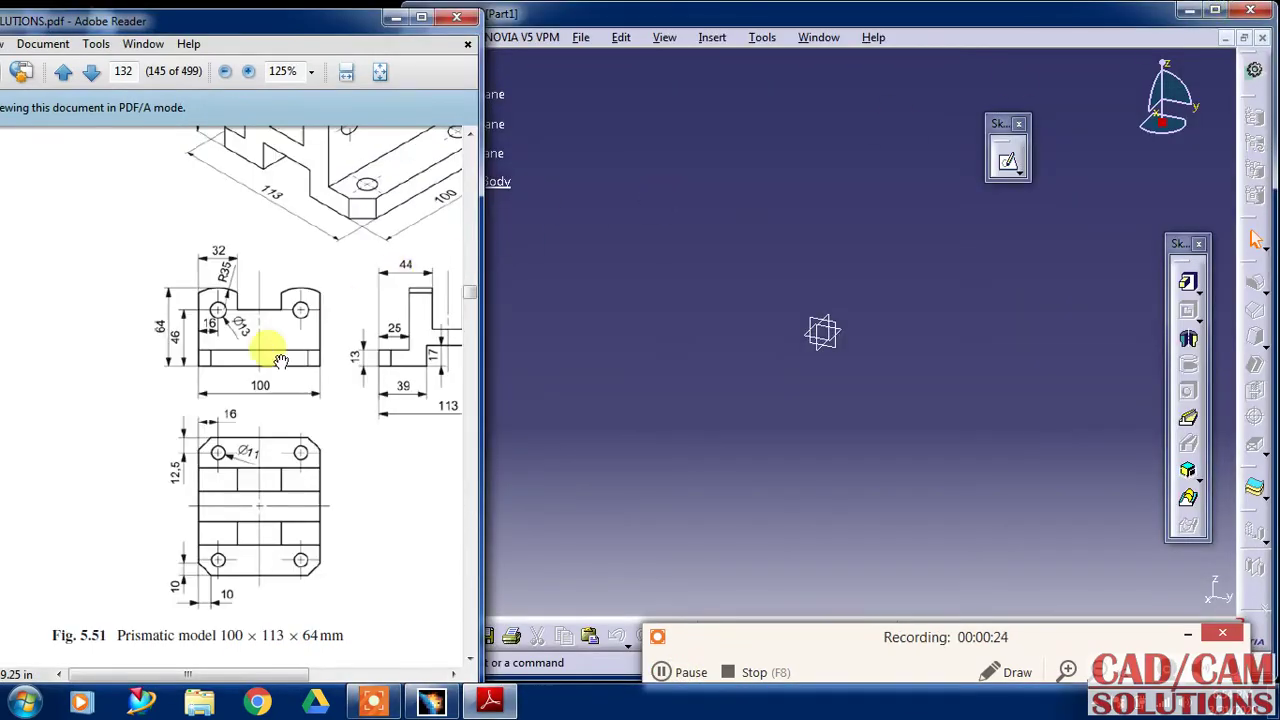
pyautogui.moveTo(343, 343); pyautogui.dragTo(143, 364)
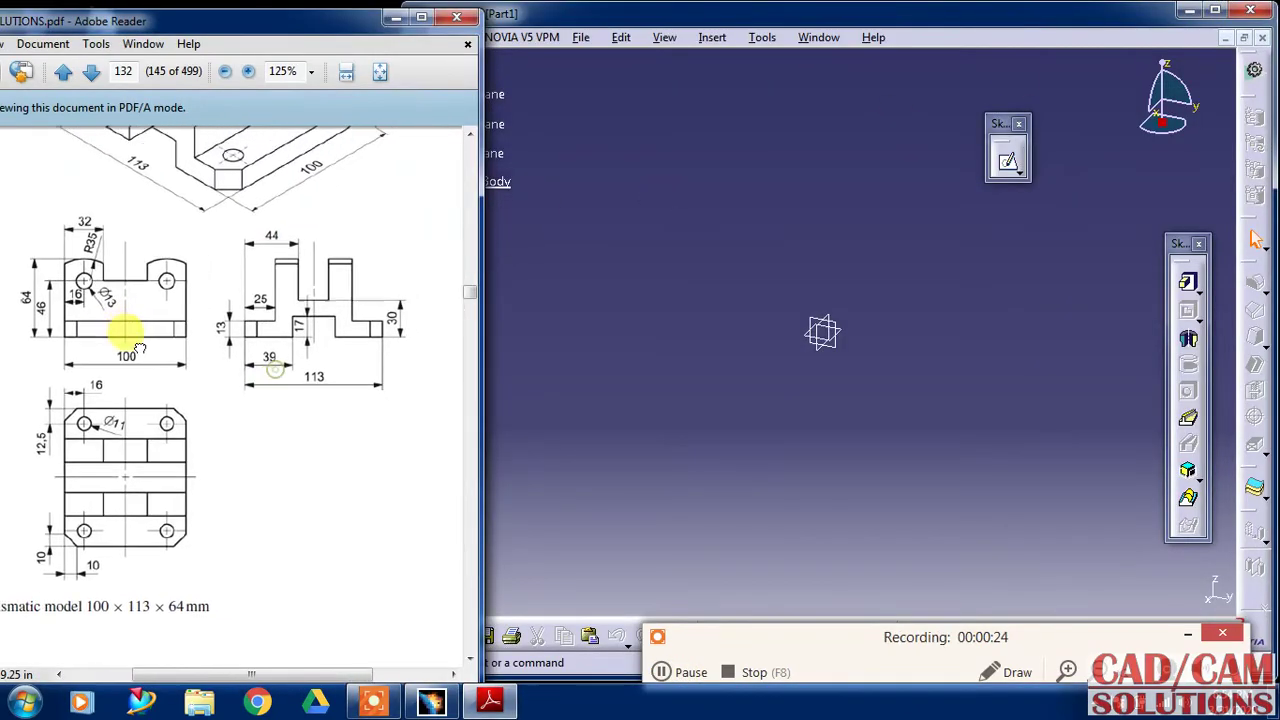
# Step: Arrange the drawing's isometric and front views in the side window beside the CATIA part
pyautogui.click(568, 374)
pyautogui.click(273, 376)
pyautogui.moveTo(293, 395); pyautogui.dragTo(281, 393)
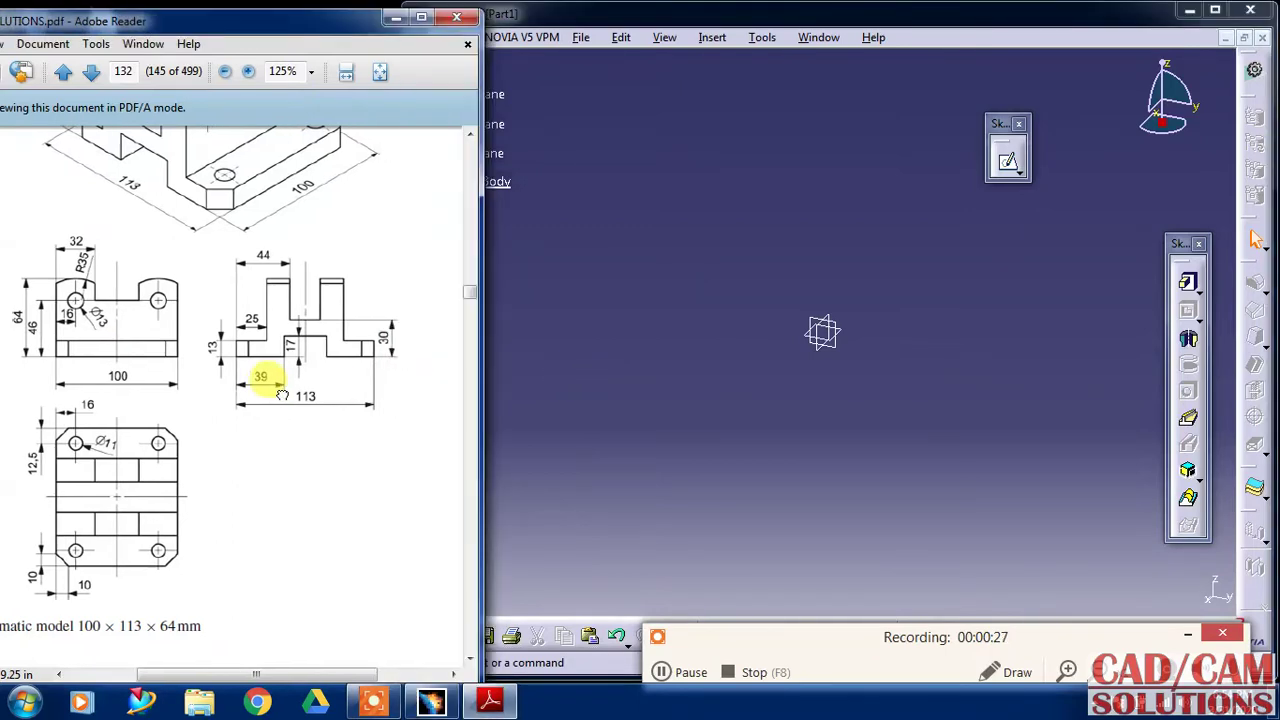
pyautogui.click(520, 390)
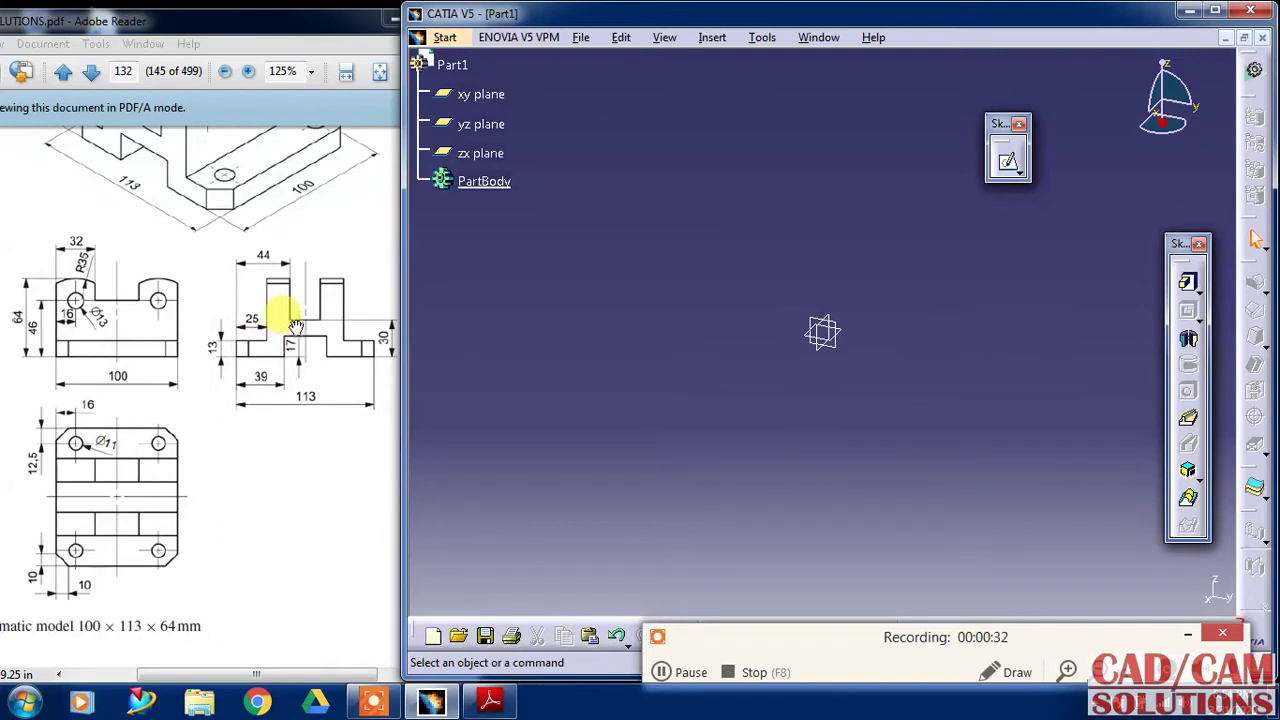
pyautogui.moveTo(295, 327); pyautogui.dragTo(304, 413)
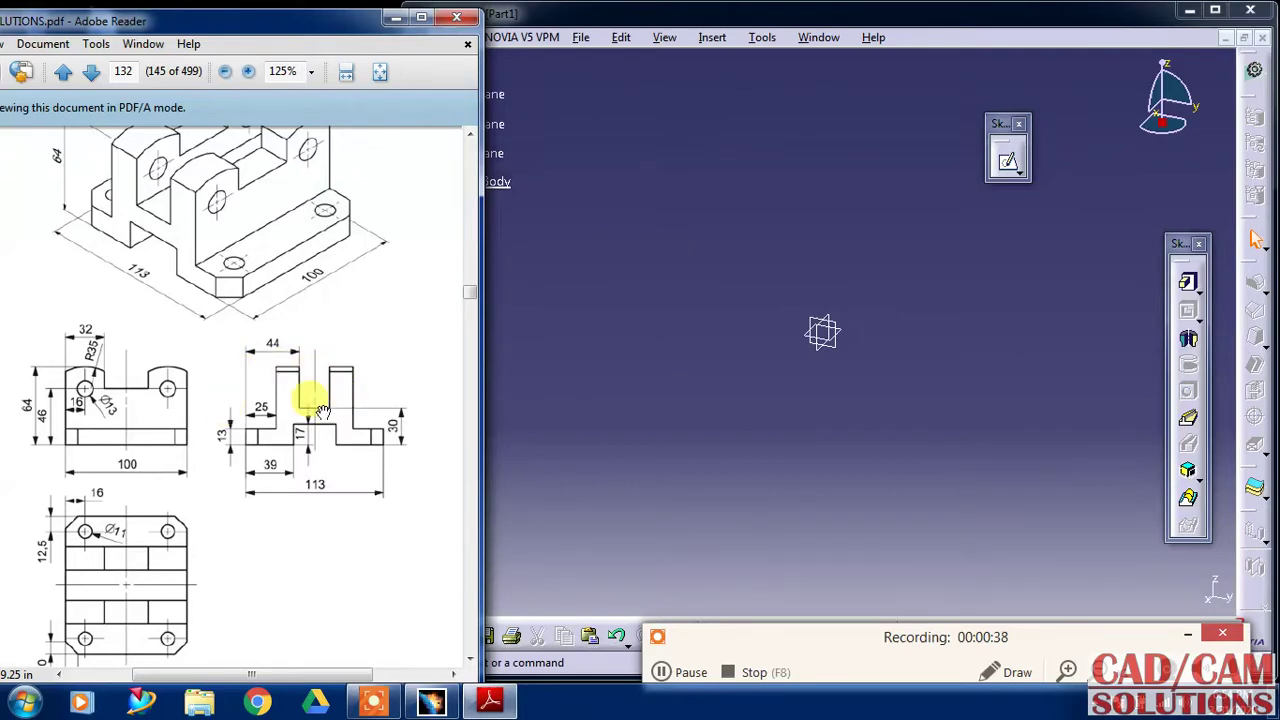
pyautogui.moveTo(285, 408); pyautogui.dragTo(279, 372)
pyautogui.click(541, 378)
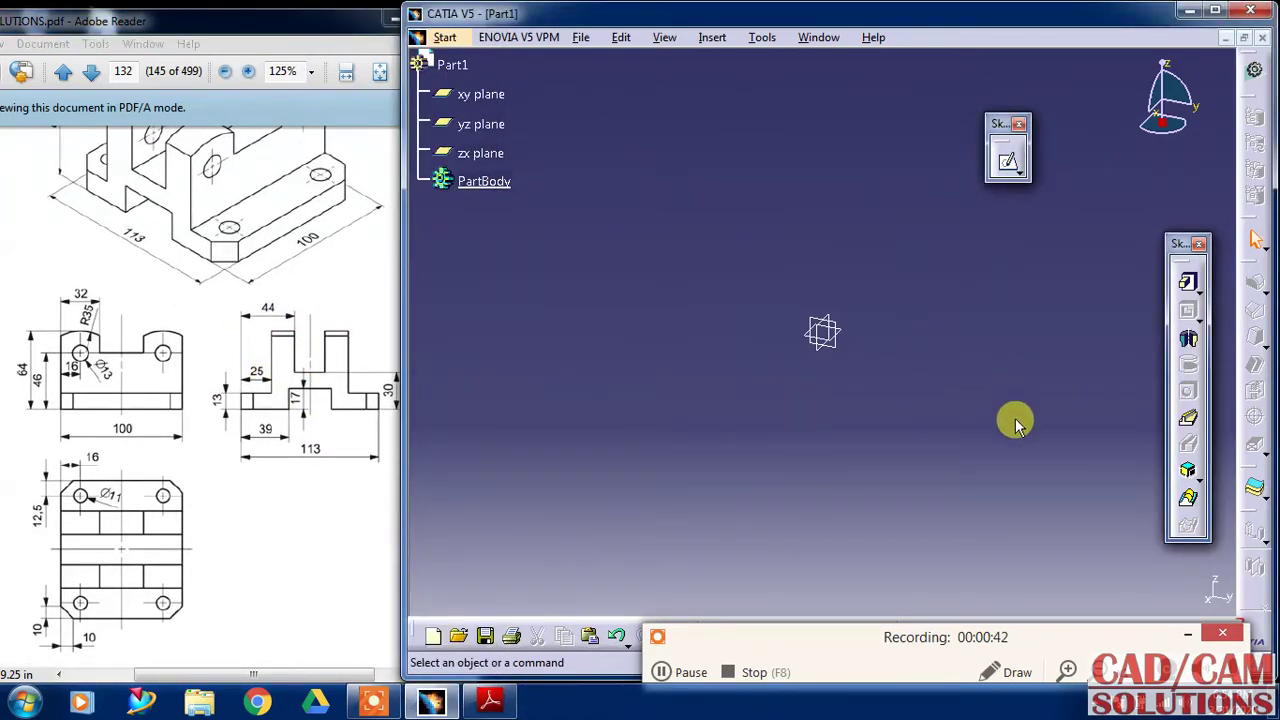
# Step: Start a sketch on the yz plane with Snap to Point enabled
pyautogui.click(1005, 160)
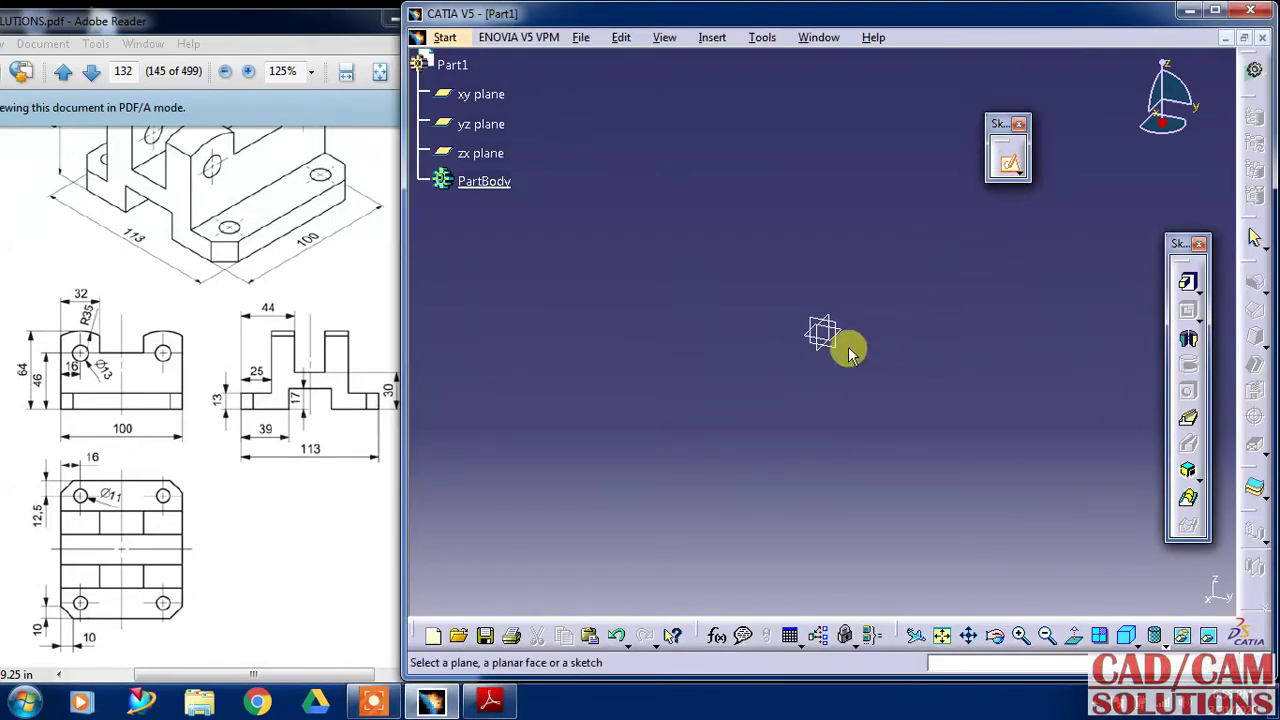
pyautogui.click(822, 332)
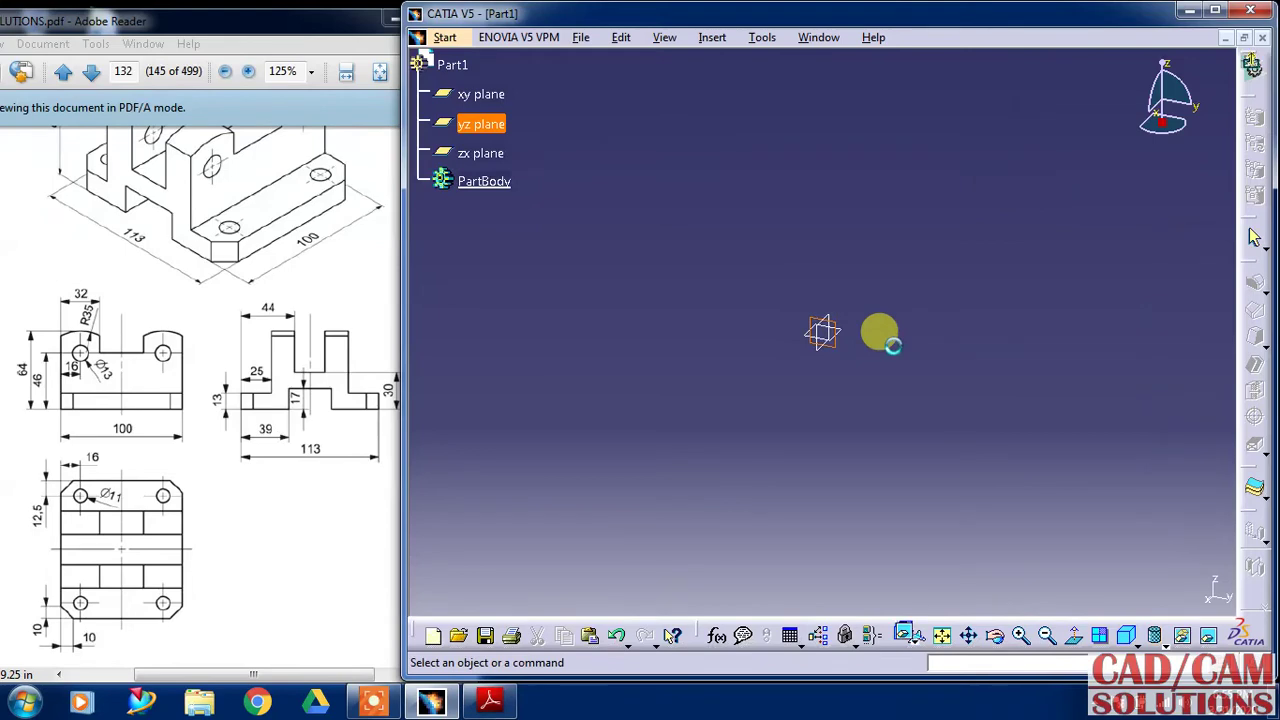
pyautogui.moveTo(613, 396); pyautogui.dragTo(615, 62)
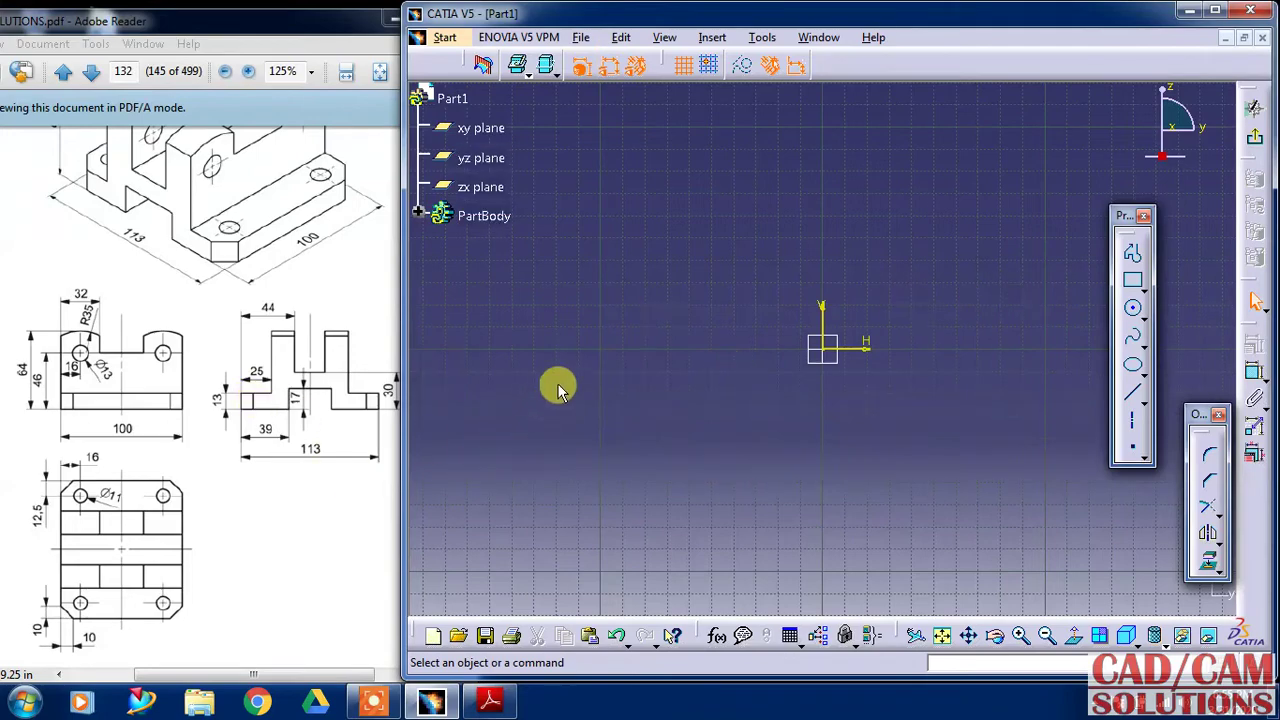
pyautogui.click(1132, 250)
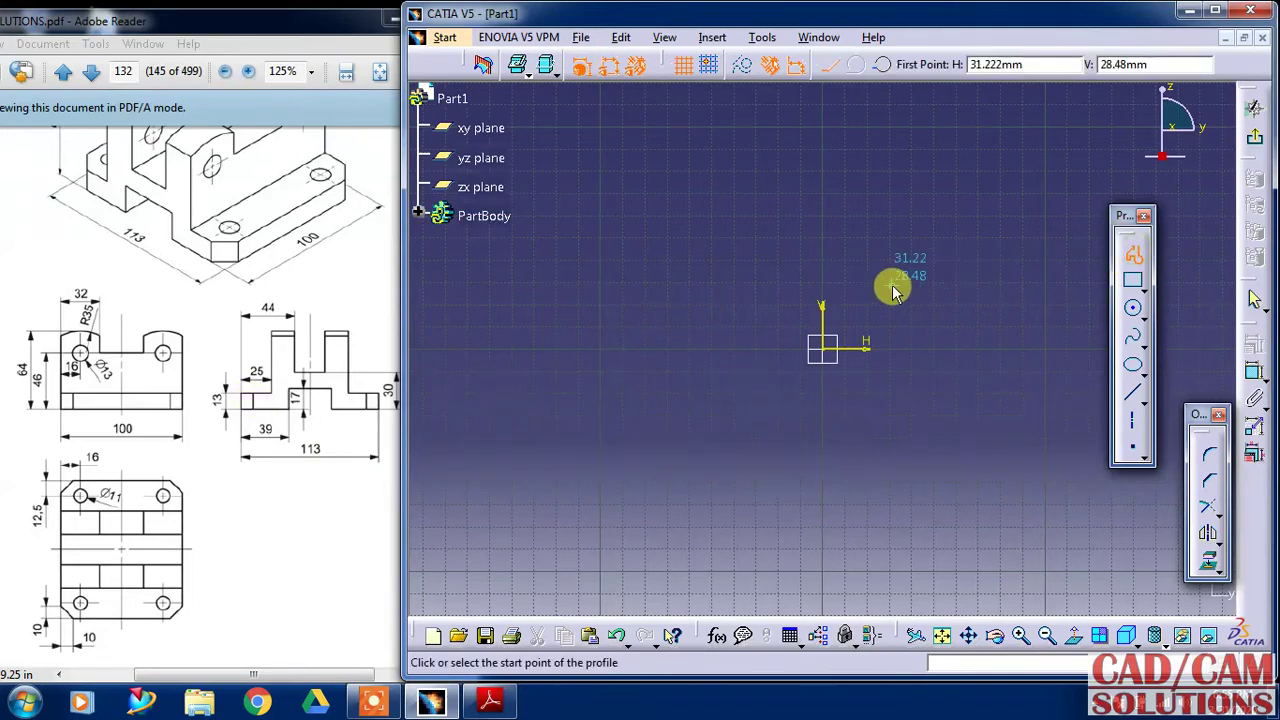
pyautogui.moveTo(880, 286); pyautogui.dragTo(808, 343, button='middle')
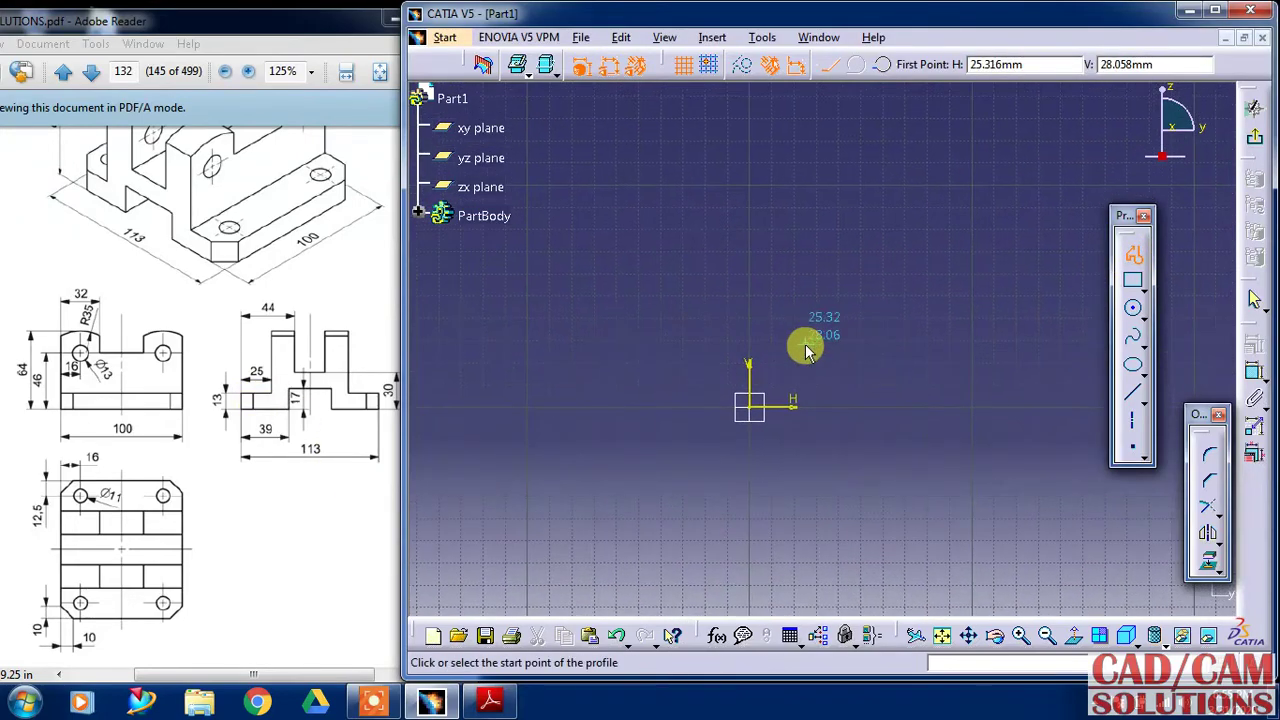
pyautogui.click(712, 80)
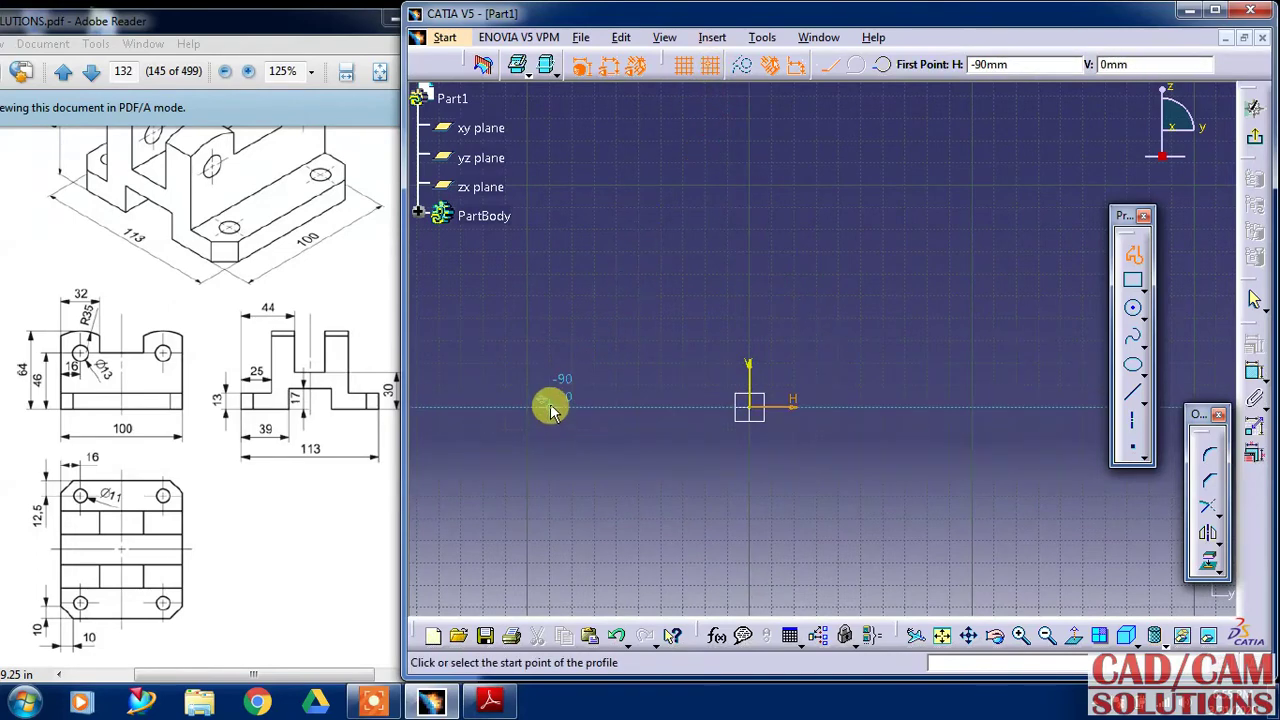
# Step: Draw the closed stepped 10-line half profile starting and ending at (-90, 0)
pyautogui.click(553, 403)
pyautogui.click(660, 403)
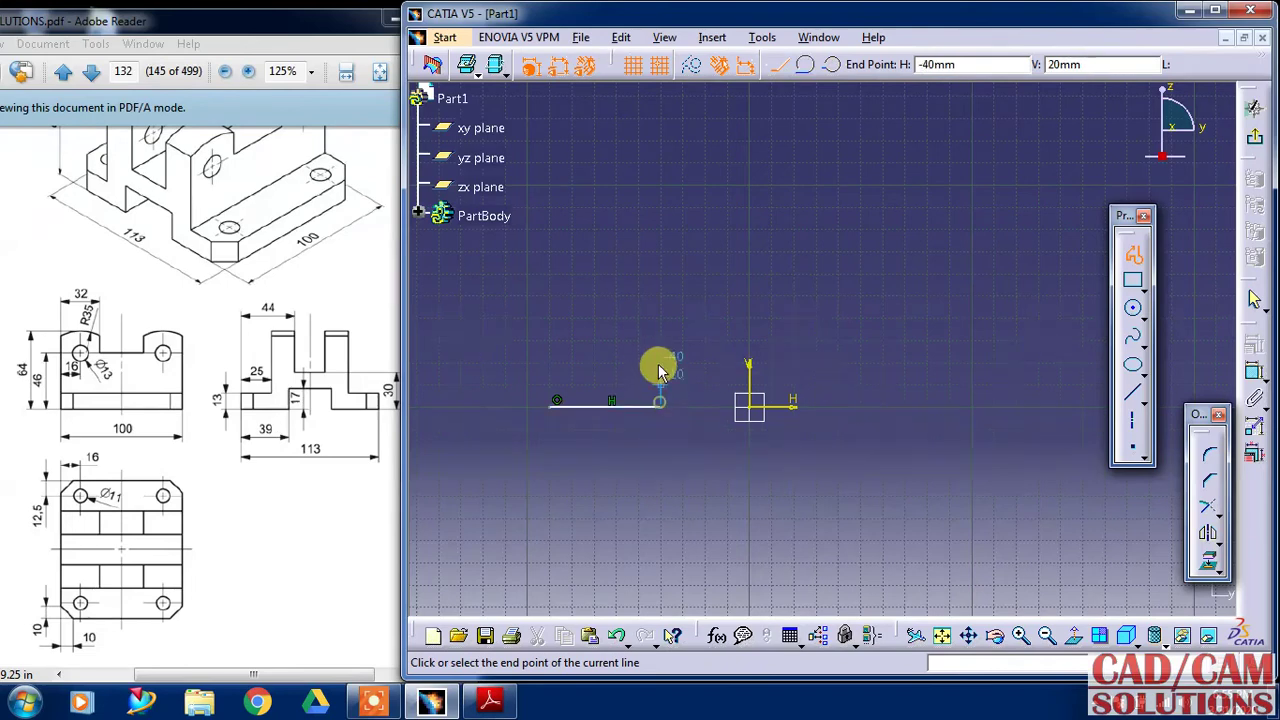
pyautogui.click(660, 363)
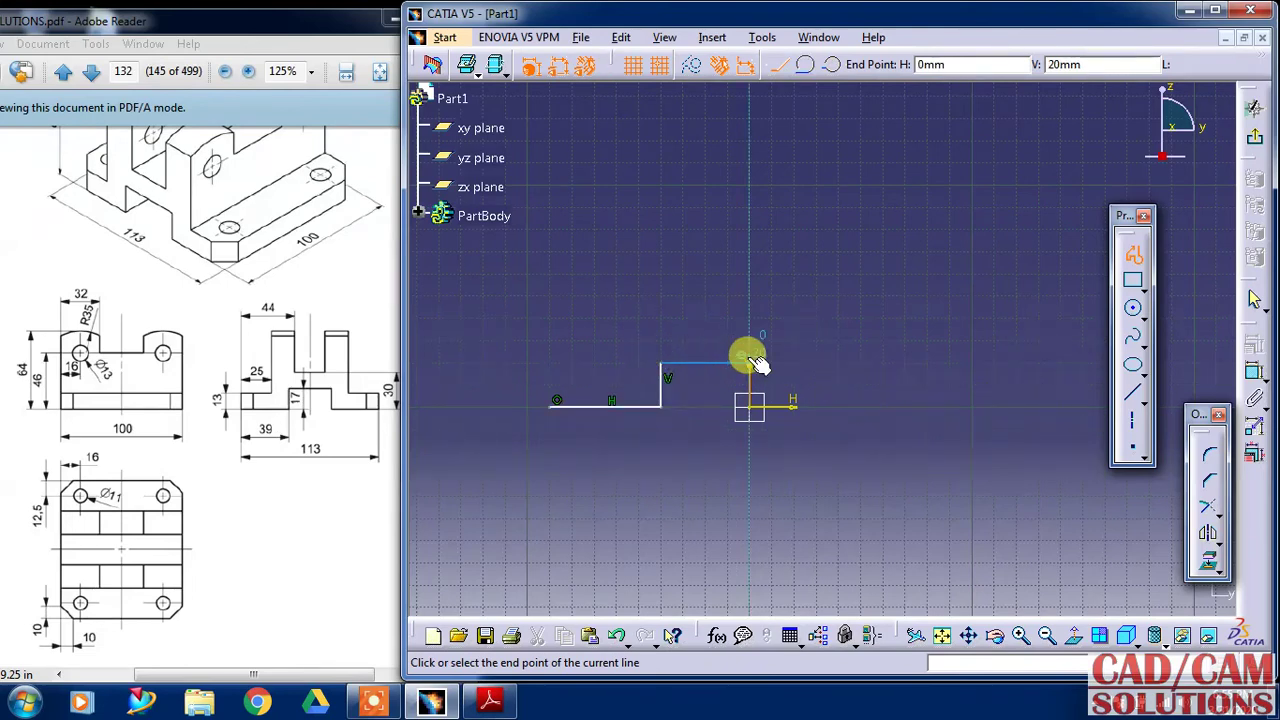
pyautogui.click(750, 363)
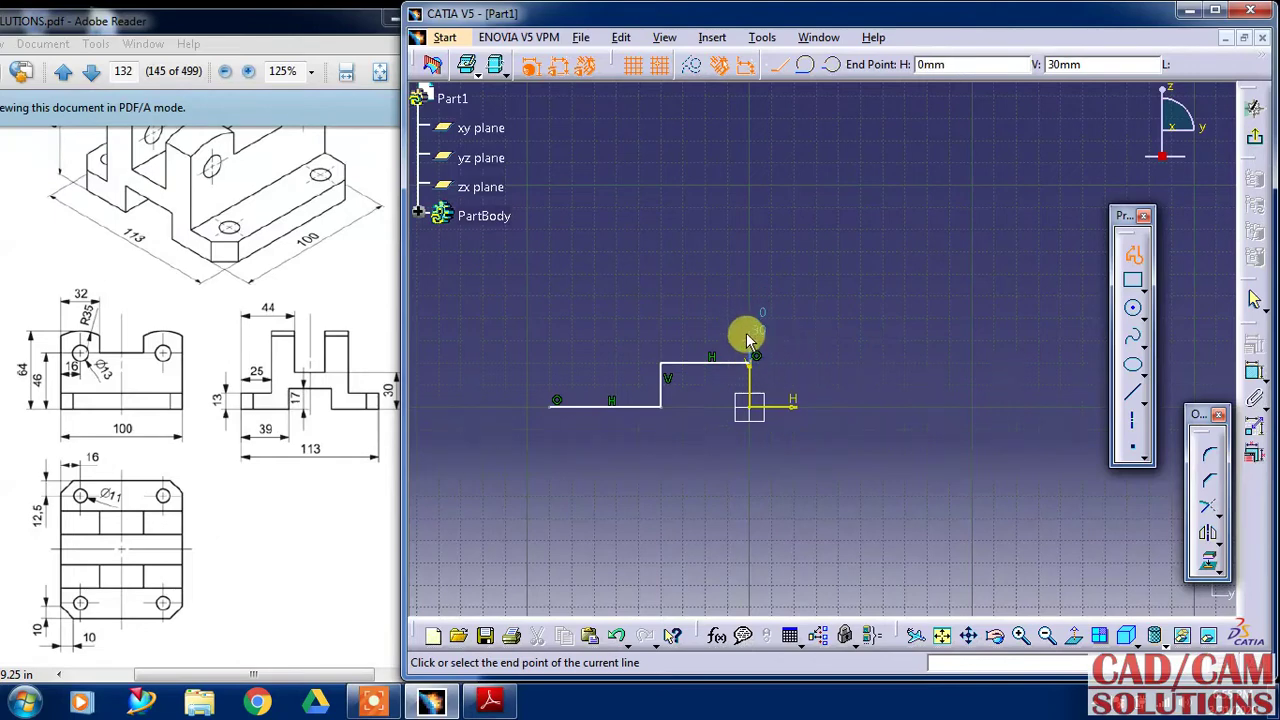
pyautogui.click(745, 319)
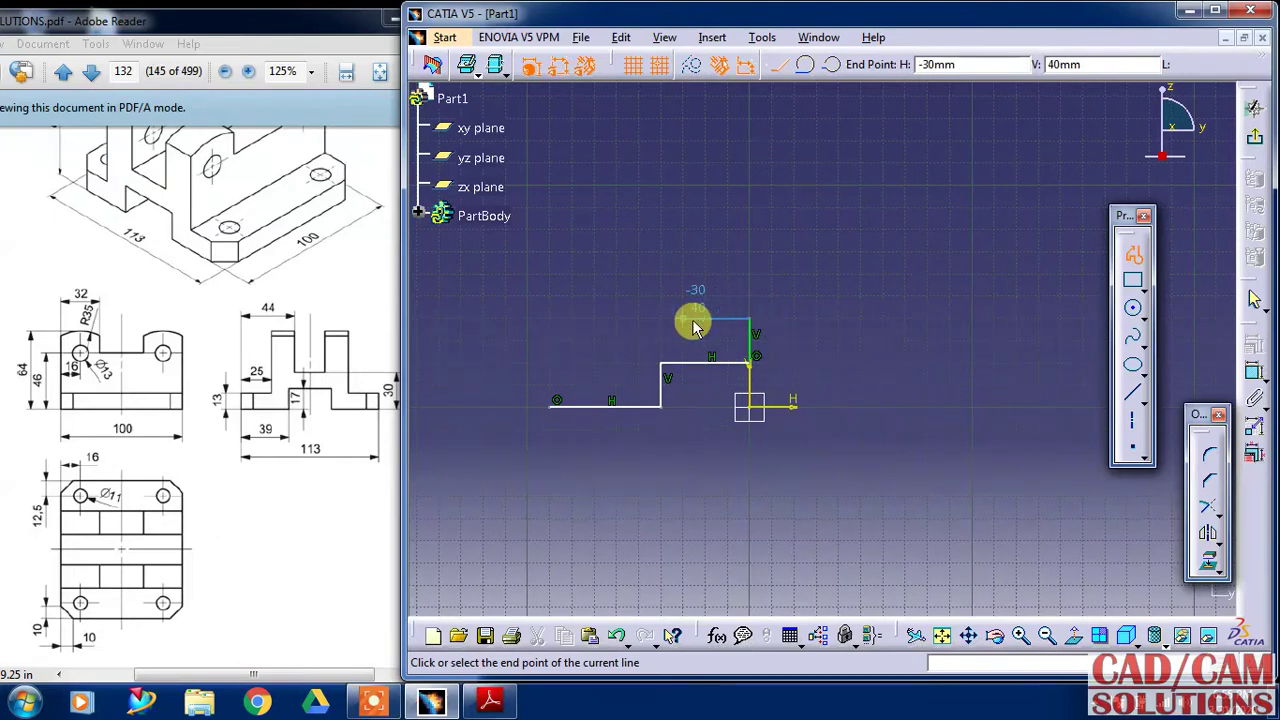
pyautogui.click(691, 672)
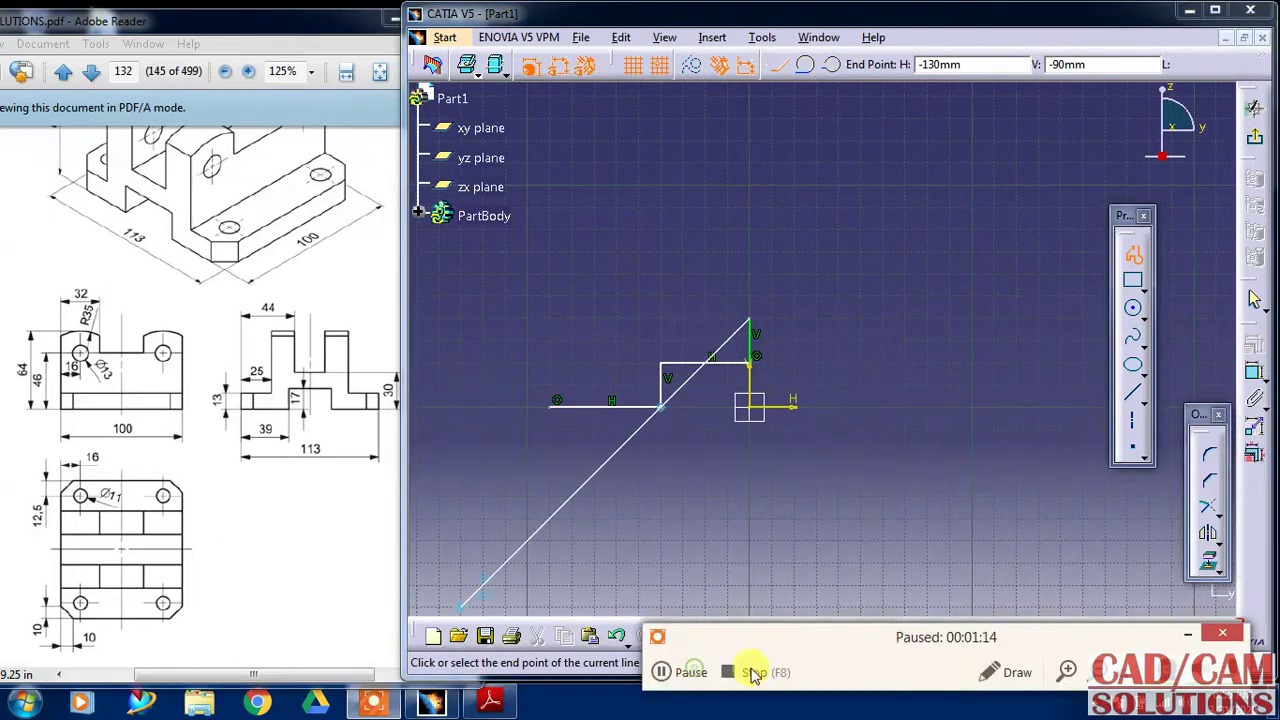
pyautogui.click(705, 318)
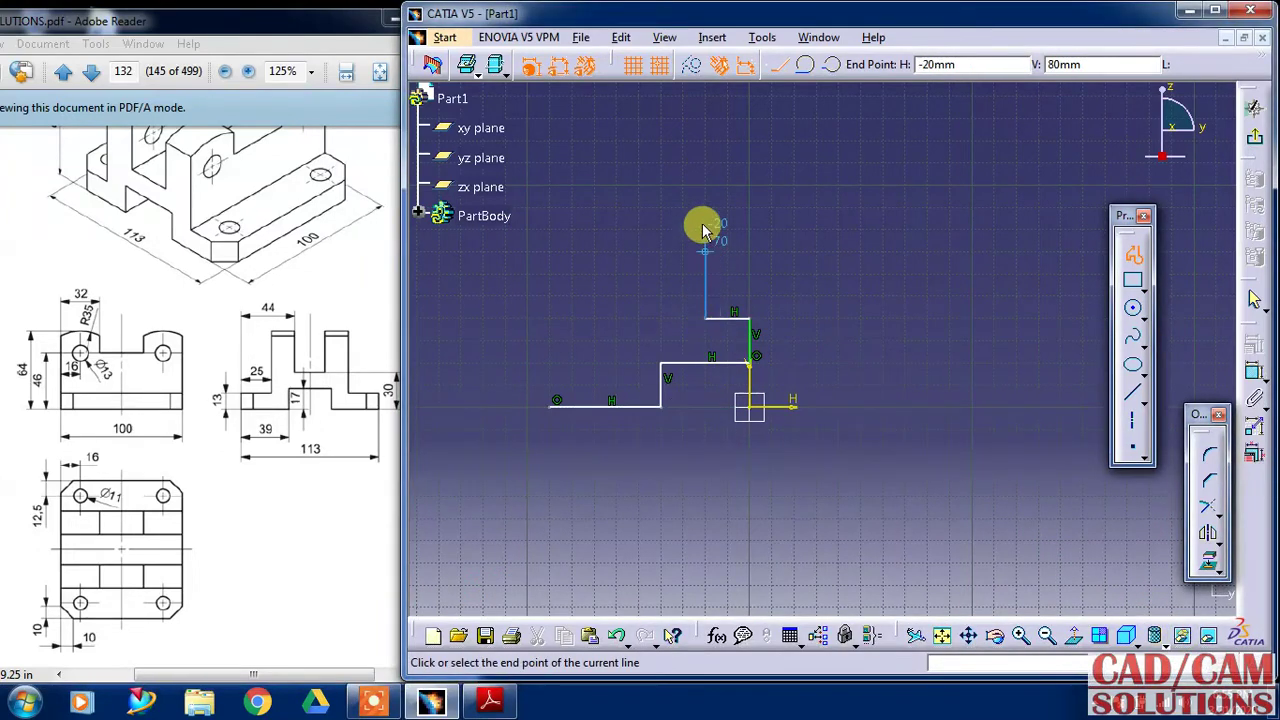
pyautogui.click(705, 209)
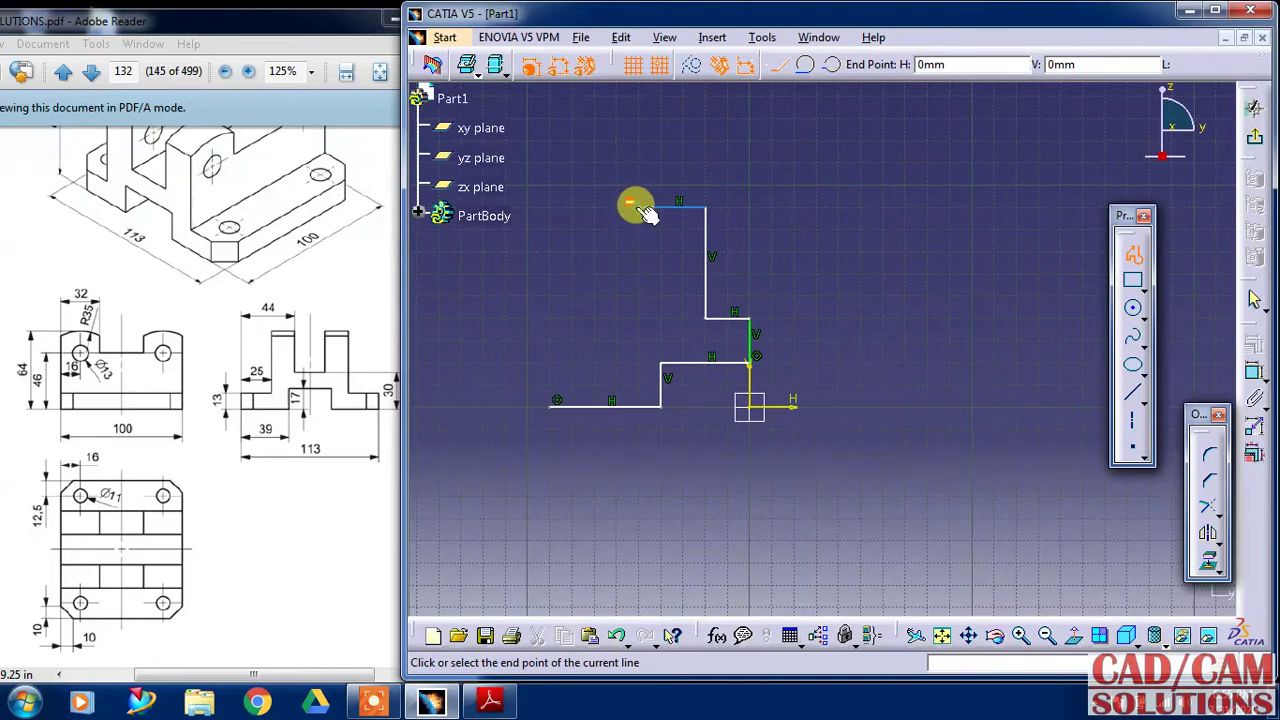
pyautogui.click(638, 208)
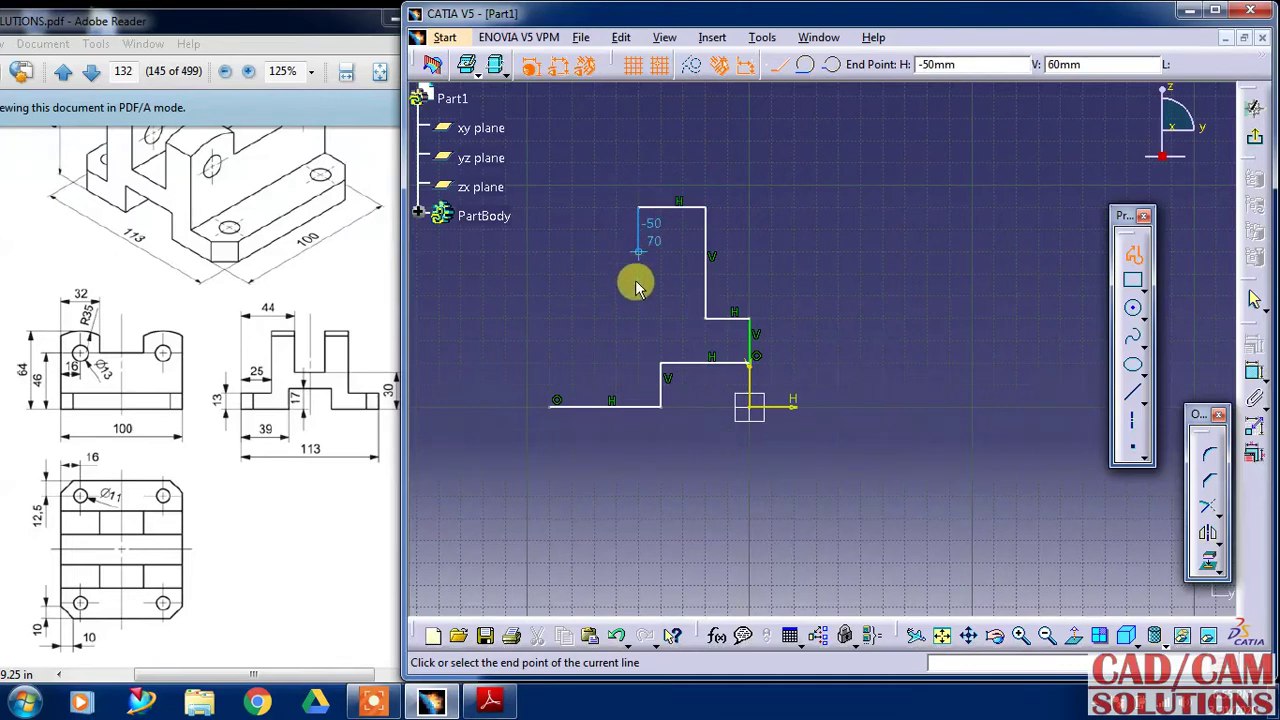
pyautogui.click(633, 383)
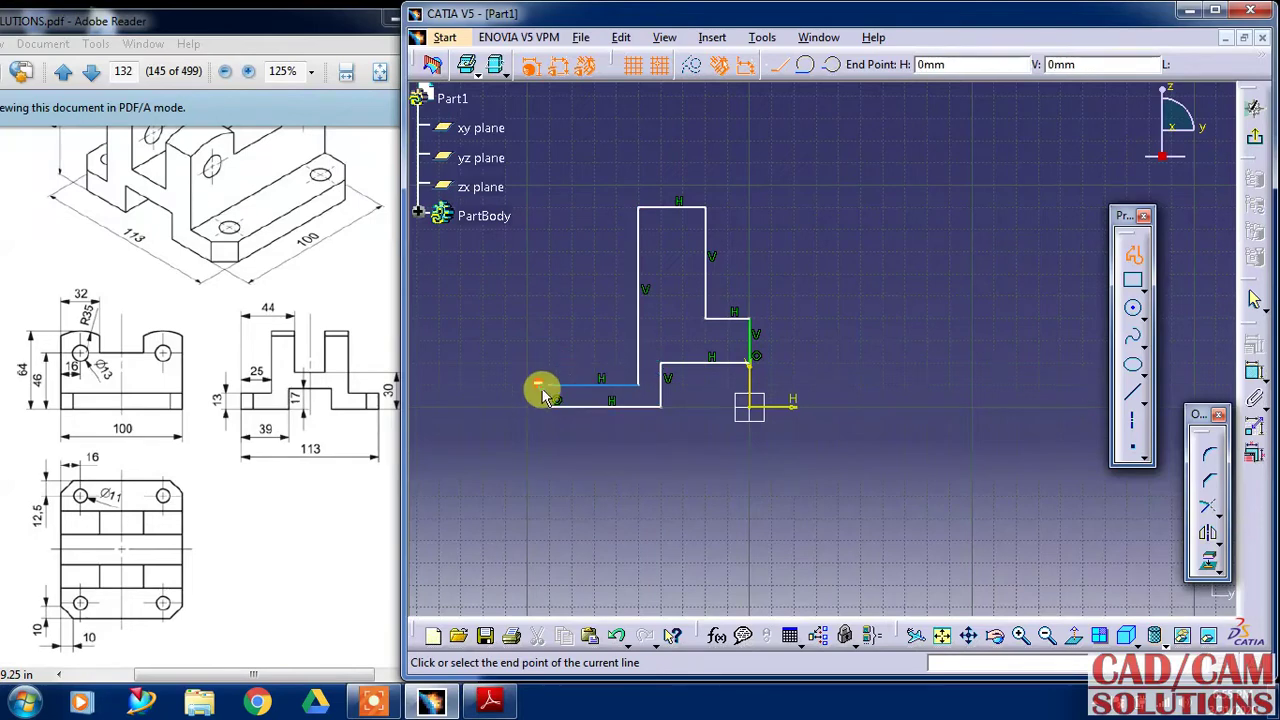
pyautogui.click(553, 399)
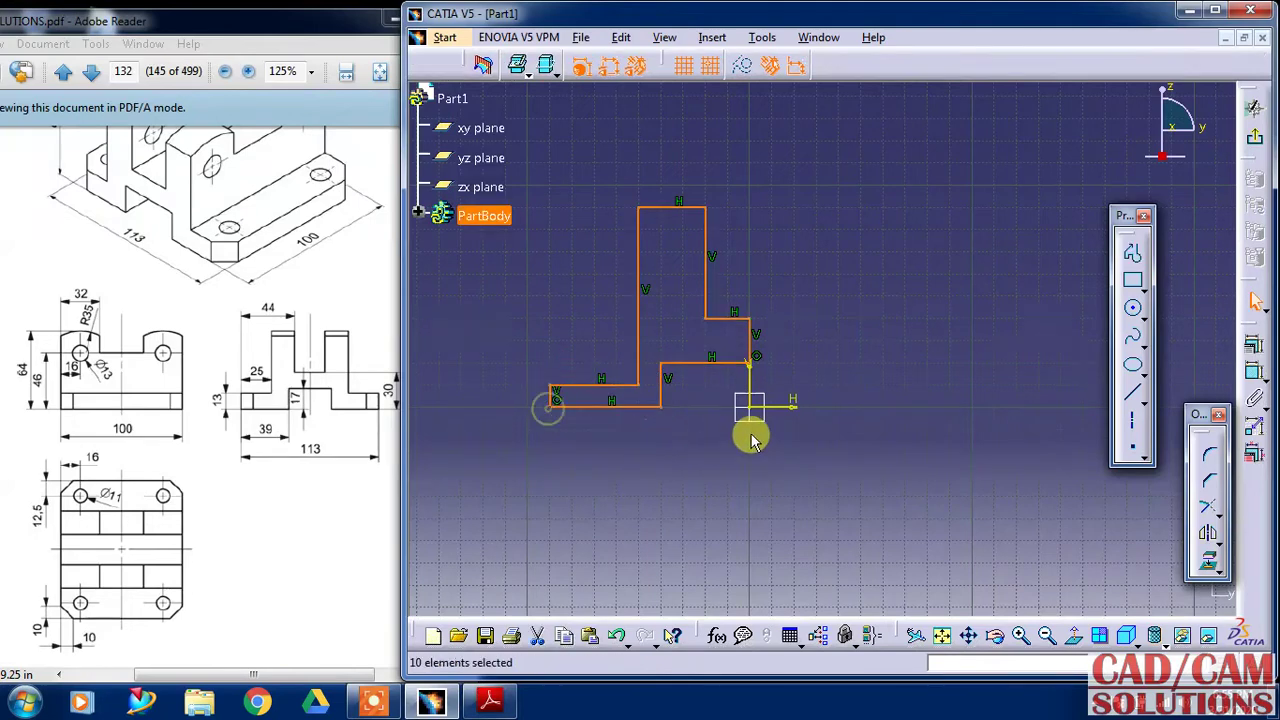
# Step: Select all the half-profile lines and mirror them about the vertical axis
pyautogui.click(836, 336)
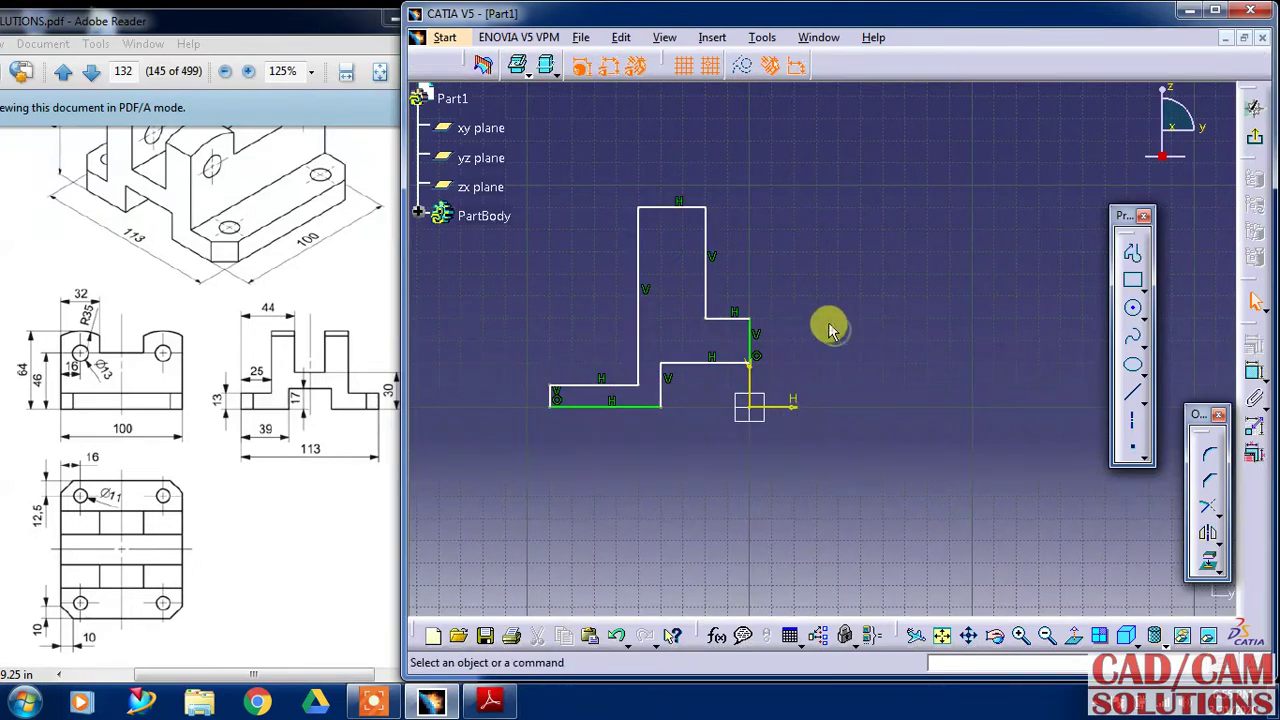
pyautogui.click(737, 318)
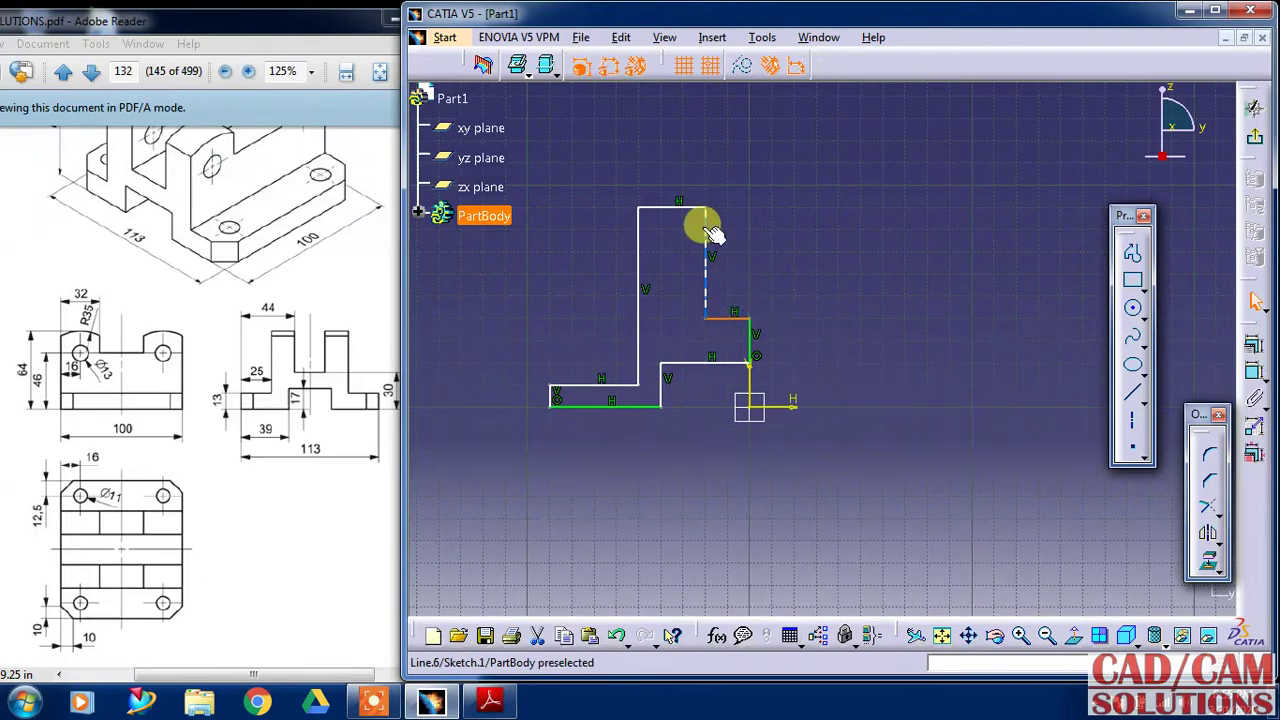
pyautogui.keyDown('ctrl'); pyautogui.click(737, 318); pyautogui.keyUp('ctrl')
pyautogui.keyDown('ctrl'); pyautogui.click(730, 362); pyautogui.keyUp('ctrl')
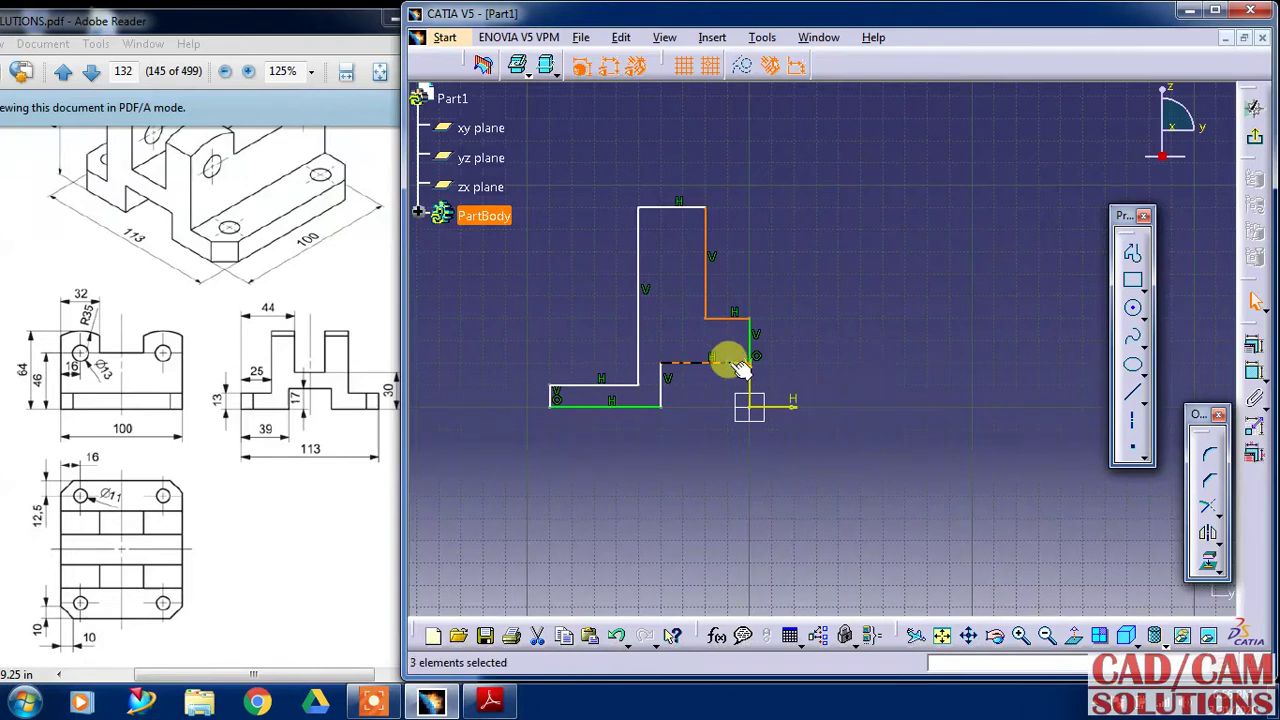
pyautogui.keyDown('ctrl'); pyautogui.click(662, 385); pyautogui.keyUp('ctrl')
pyautogui.keyDown('ctrl'); pyautogui.click(620, 405); pyautogui.keyUp('ctrl')
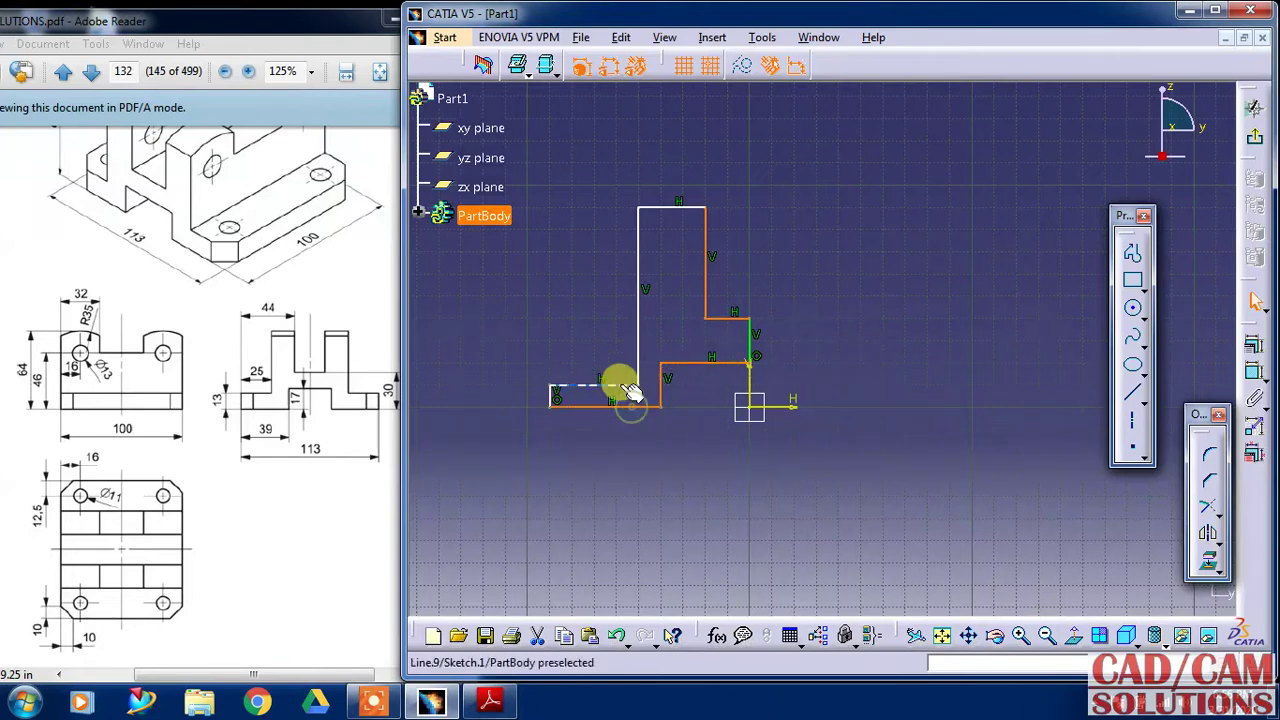
pyautogui.keyDown('ctrl'); pyautogui.click(620, 384); pyautogui.keyUp('ctrl')
pyautogui.keyDown('ctrl'); pyautogui.click(552, 398); pyautogui.keyUp('ctrl')
pyautogui.keyDown('ctrl'); pyautogui.click(638, 338); pyautogui.keyUp('ctrl')
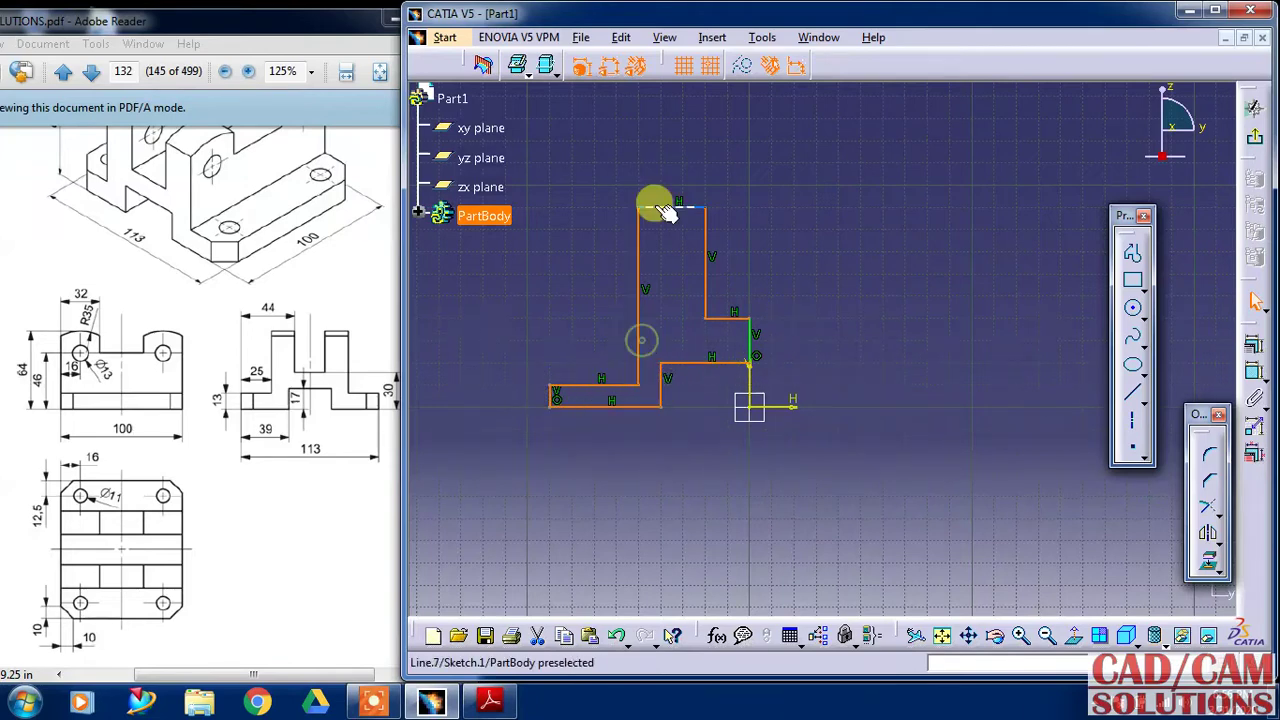
pyautogui.keyDown('ctrl'); pyautogui.click(654, 206); pyautogui.keyUp('ctrl')
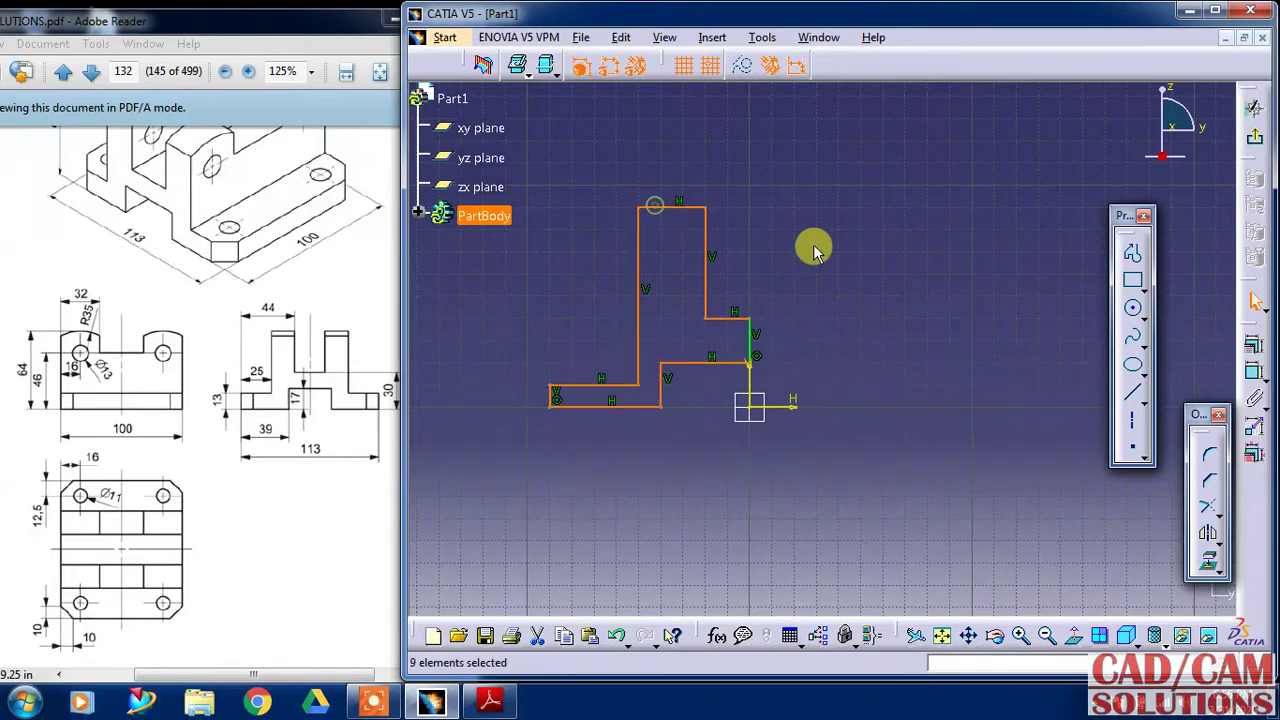
pyautogui.click(1208, 533)
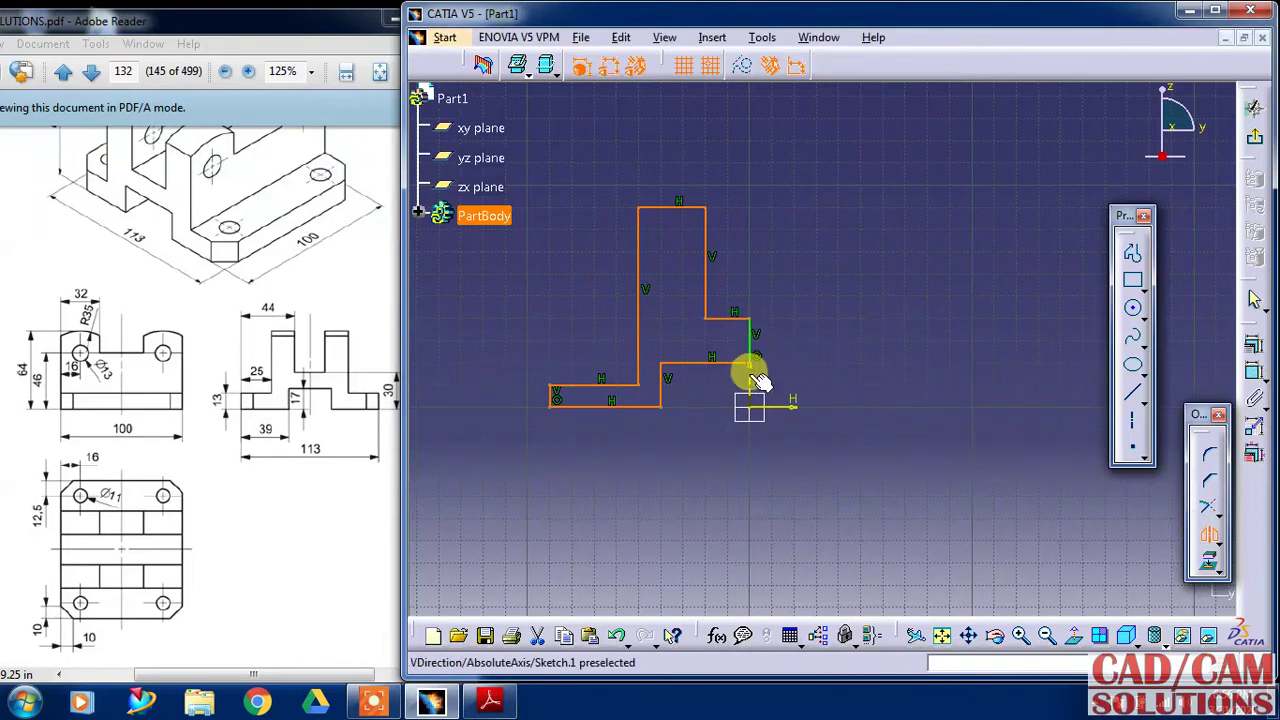
pyautogui.click(750, 368)
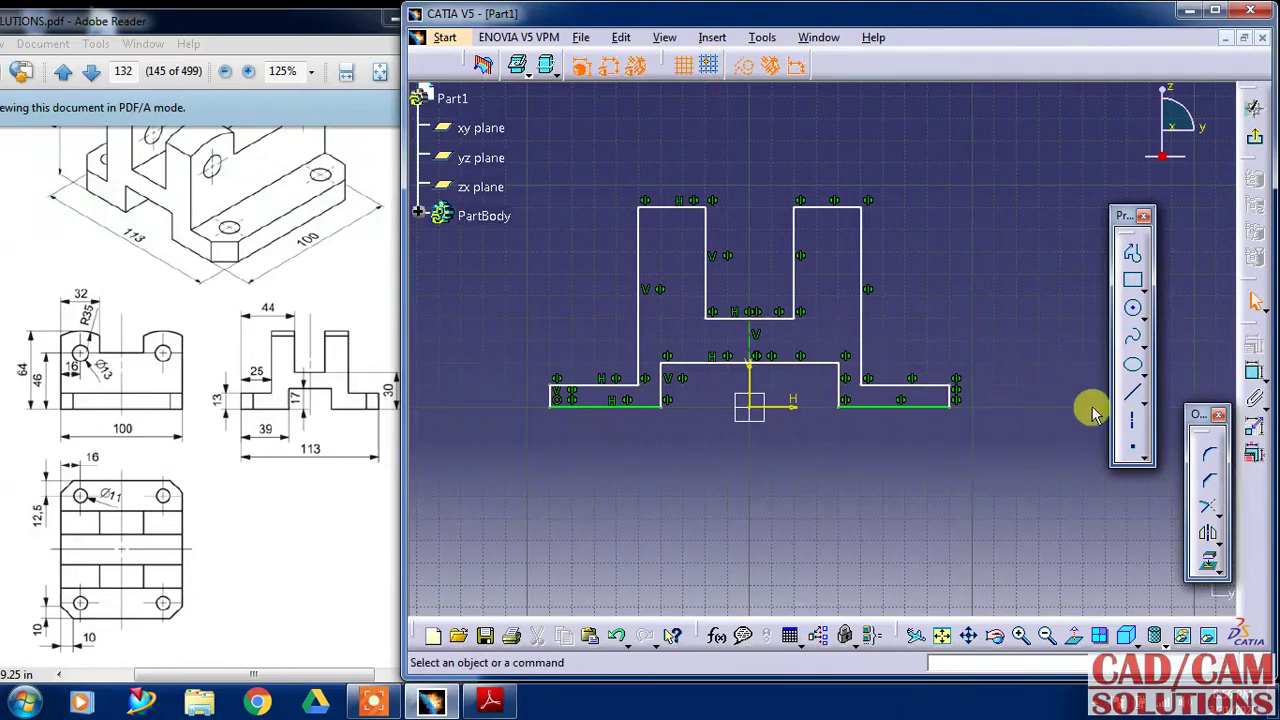
# Step: Dimension the overall width between the two end lines as 113 mm
pyautogui.click(1252, 378)
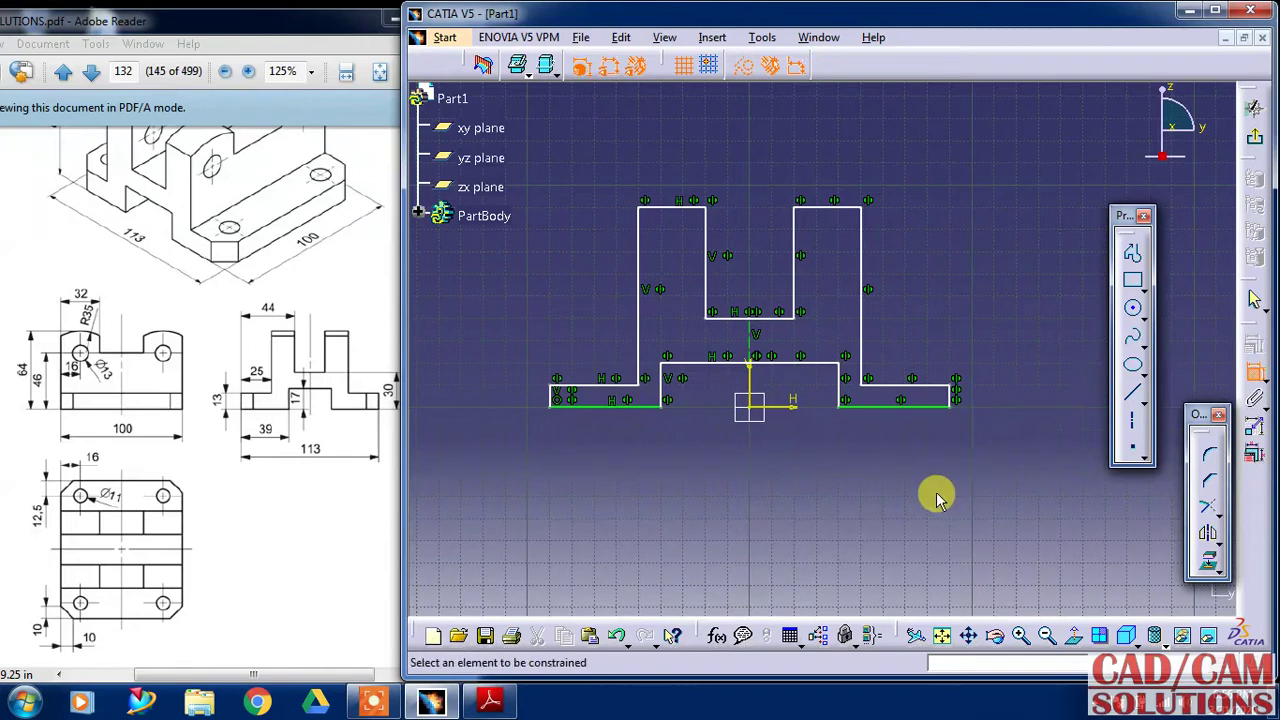
pyautogui.click(952, 395)
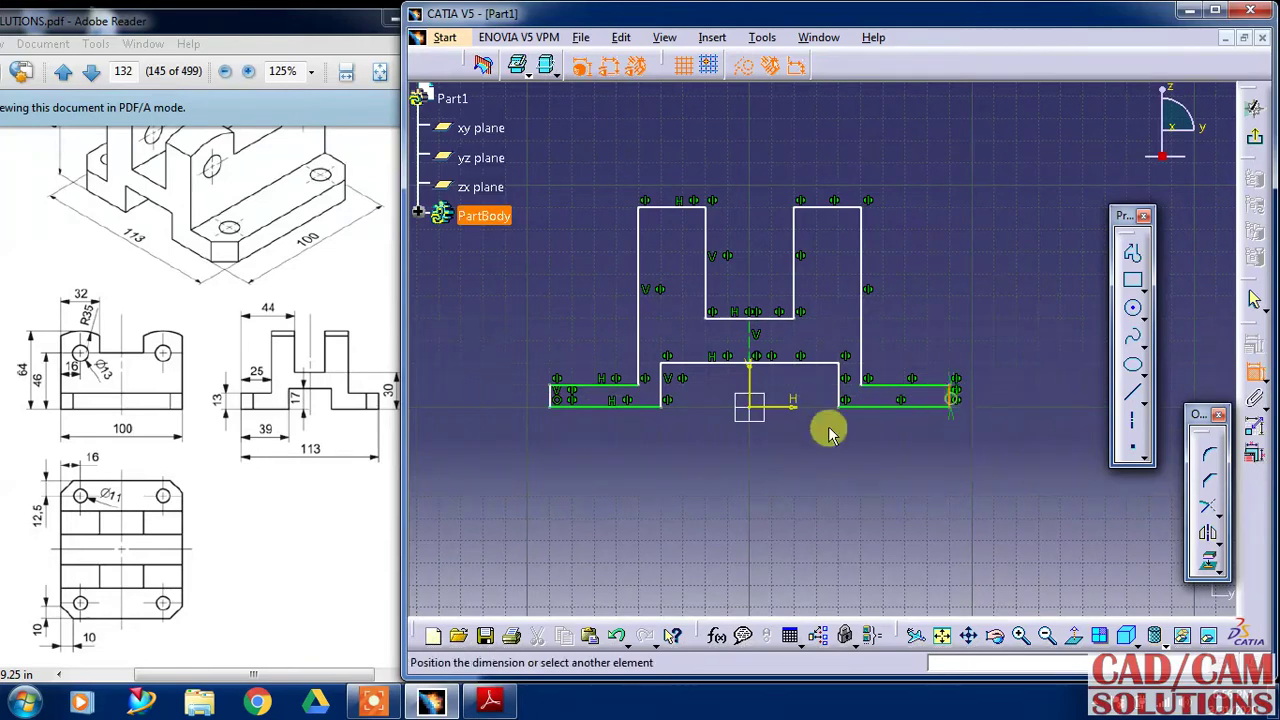
pyautogui.click(553, 396)
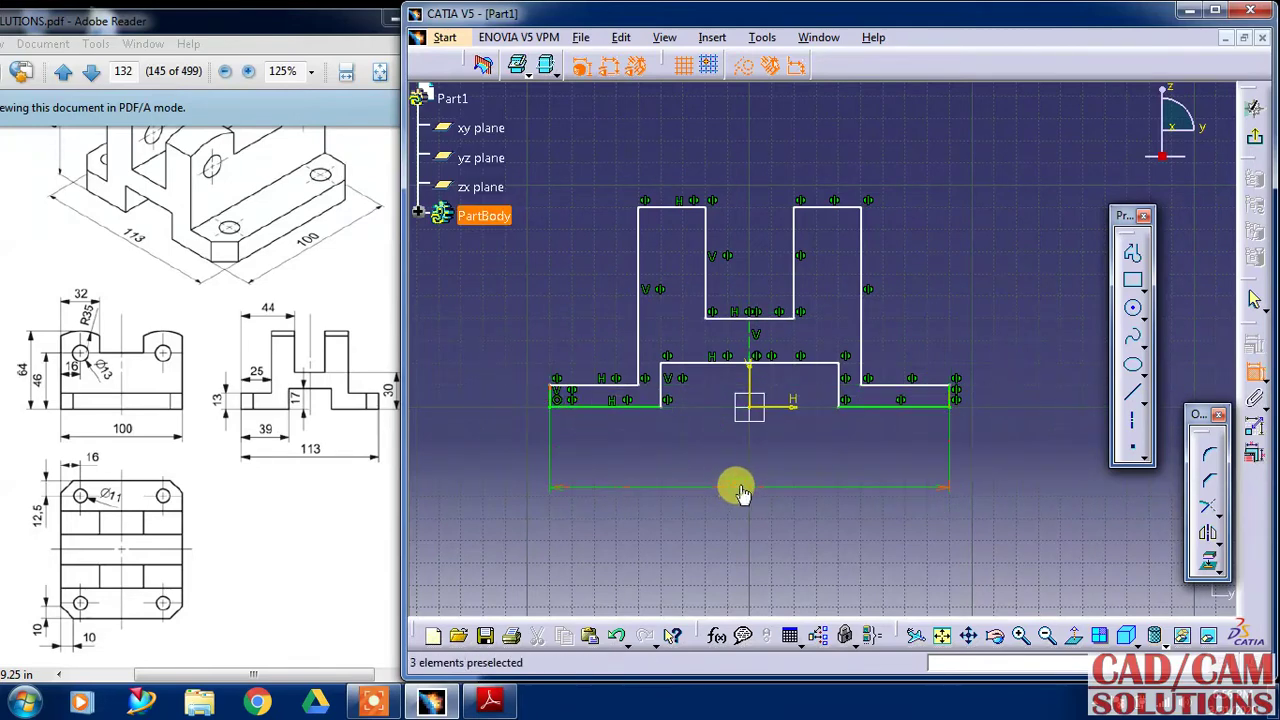
pyautogui.doubleClick(740, 493)
pyautogui.write('113')
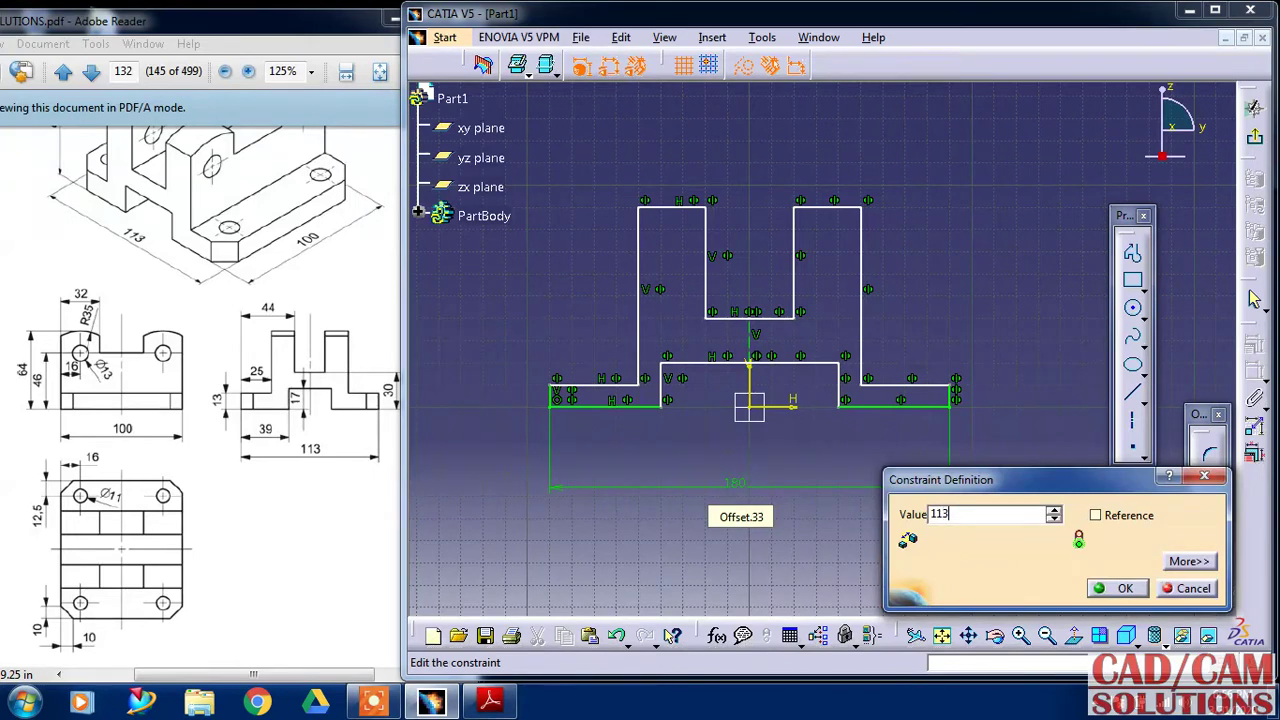
pyautogui.press('Return')
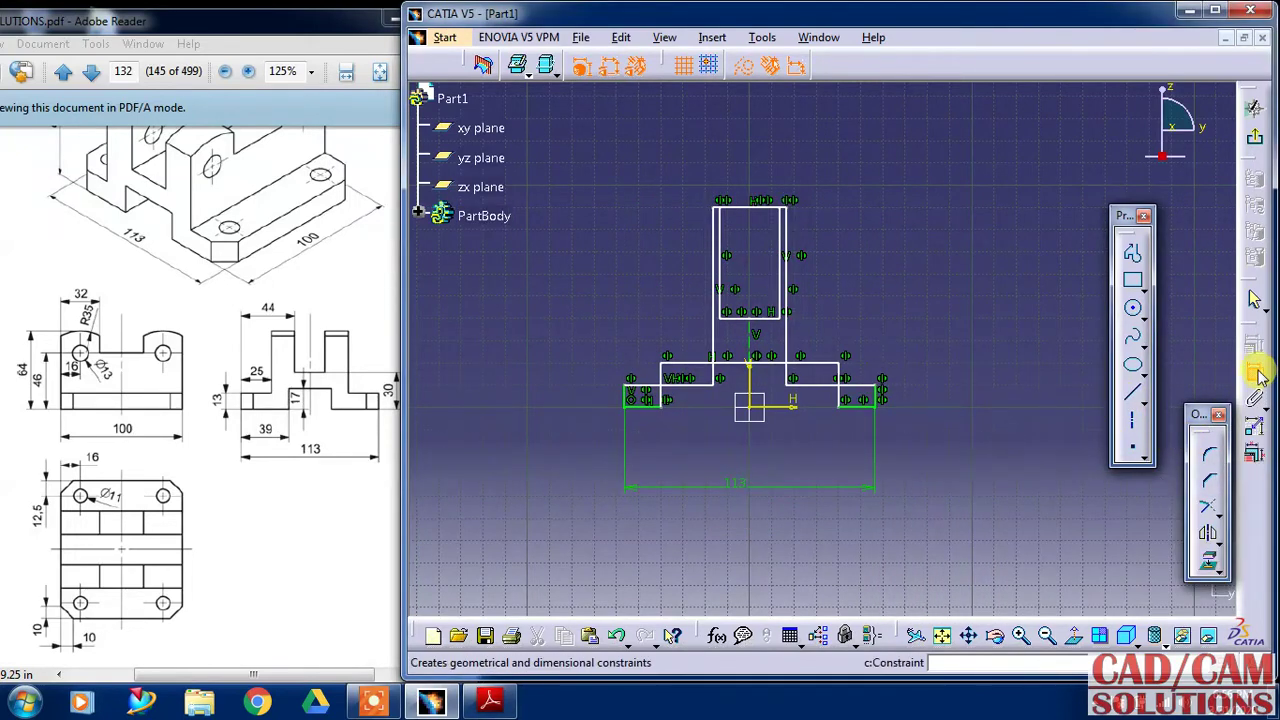
# Step: Pull the inner steps inward, lower the upper slot, and move the 113 dimension under the profile
pyautogui.moveTo(838, 375); pyautogui.dragTo(771, 371)
pyautogui.moveTo(757, 214)
pyautogui.mouseDown()
pyautogui.moveTo(757, 238)
pyautogui.moveTo(736, 238)
pyautogui.moveTo(736, 219)
pyautogui.moveTo(717, 306)
pyautogui.moveTo(711, 294)
pyautogui.mouseUp()
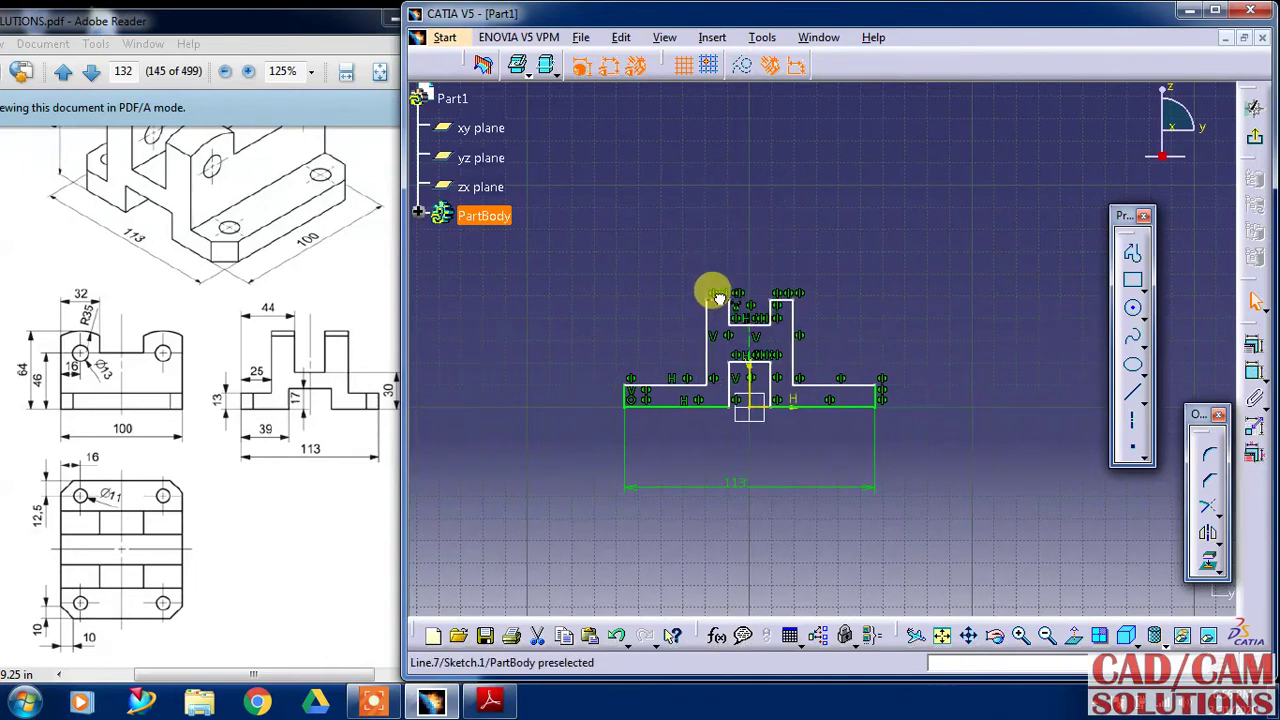
pyautogui.rightClick(750, 361)
pyautogui.click(866, 318)
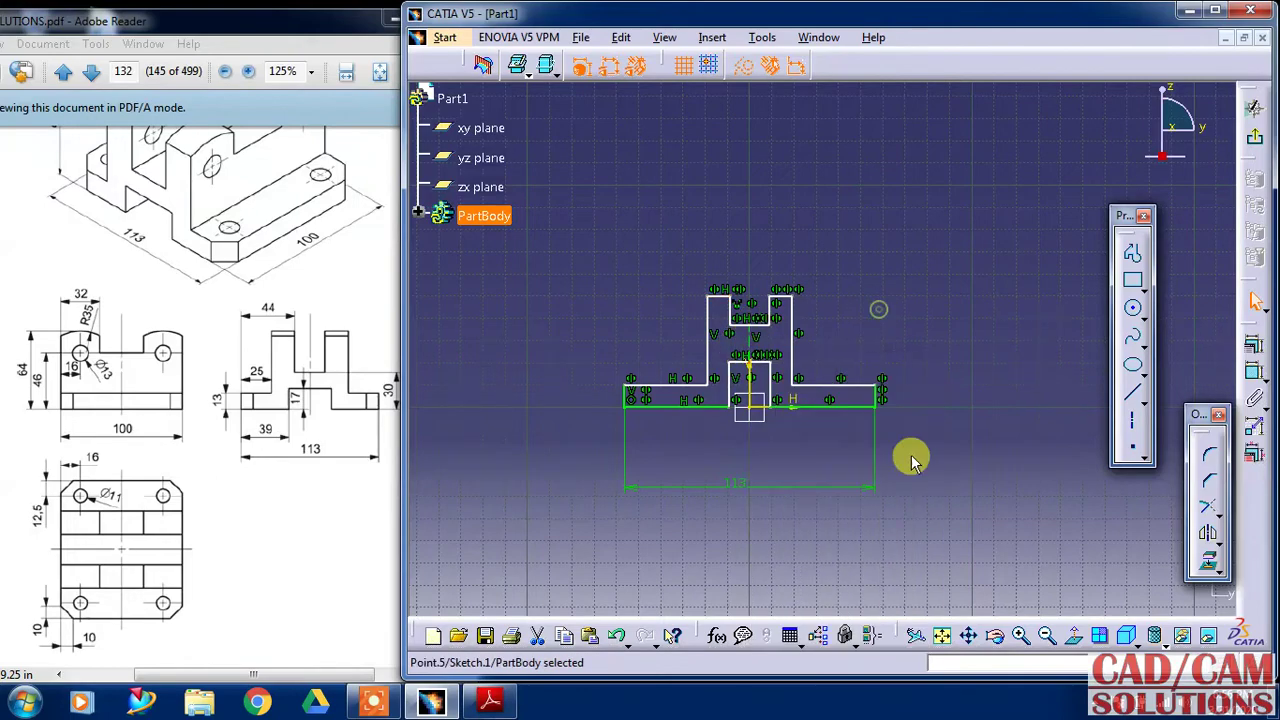
pyautogui.click(1020, 635)
pyautogui.click(1025, 635)
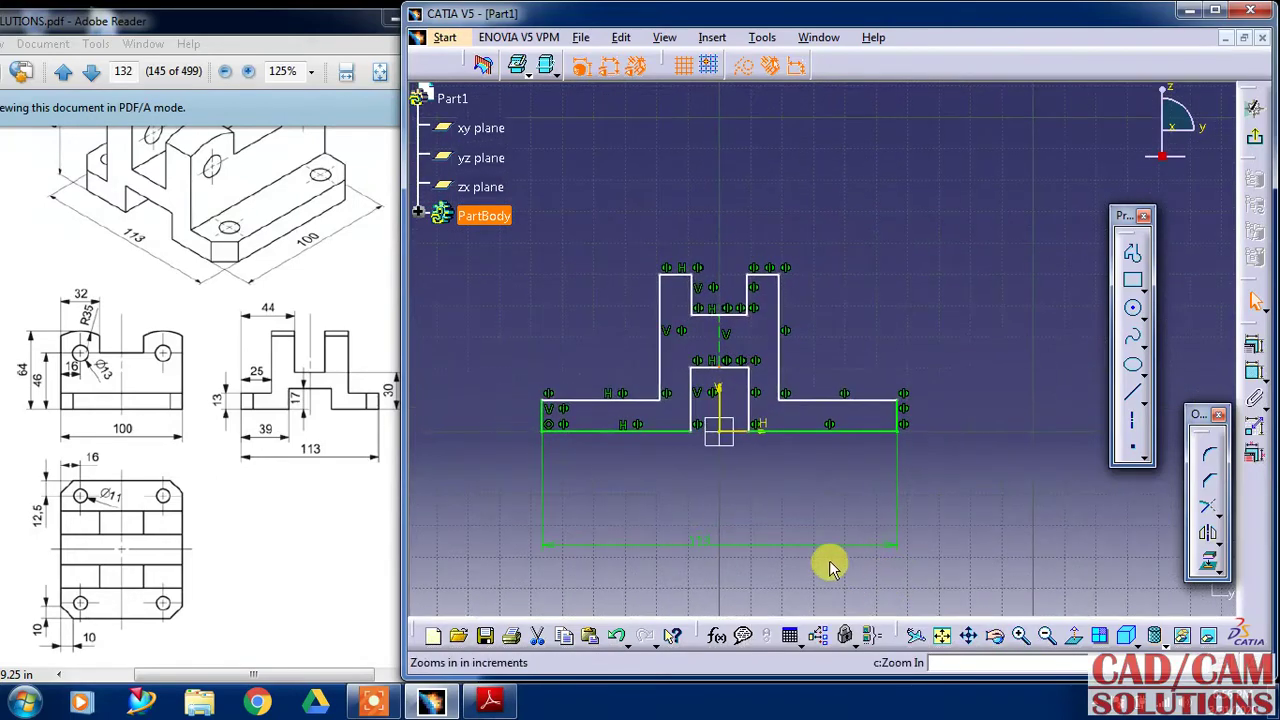
pyautogui.moveTo(829, 543); pyautogui.dragTo(820, 464)
pyautogui.click(757, 488)
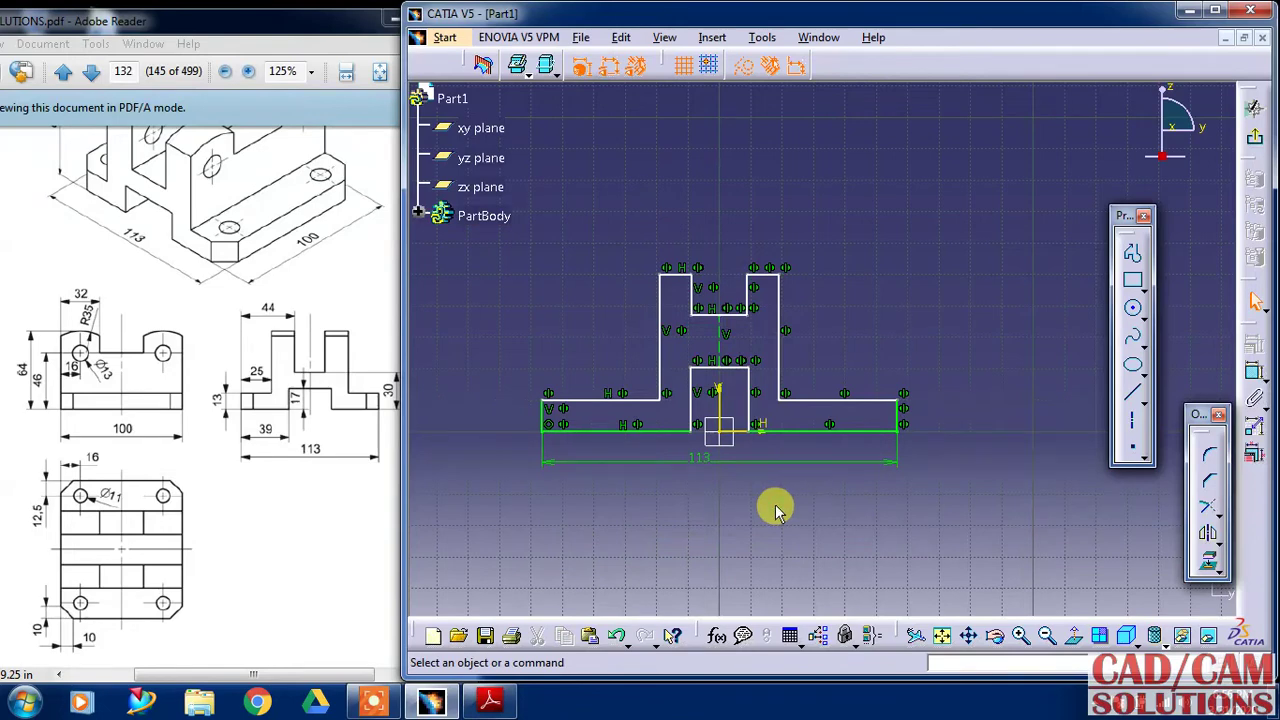
# Step: Dimension the left base segment as 39 mm and the left end height as 13 mm
pyautogui.click(1253, 372)
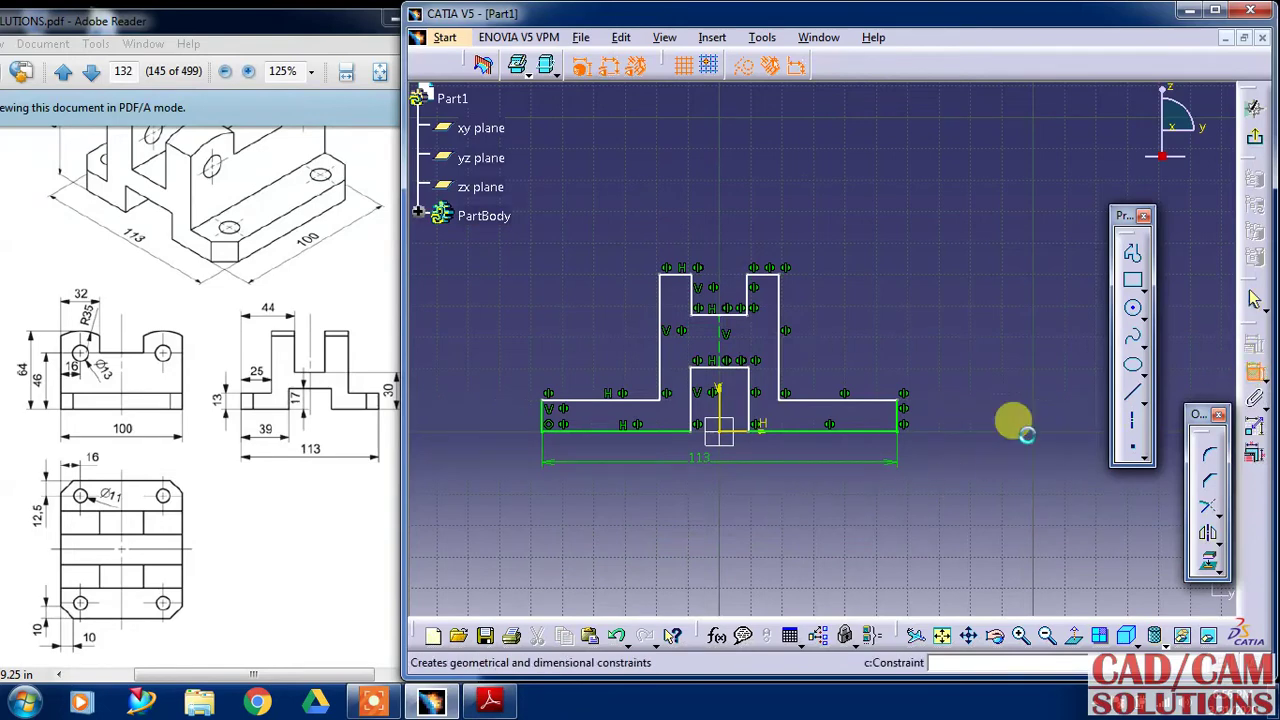
pyautogui.click(602, 431)
pyautogui.click(607, 448)
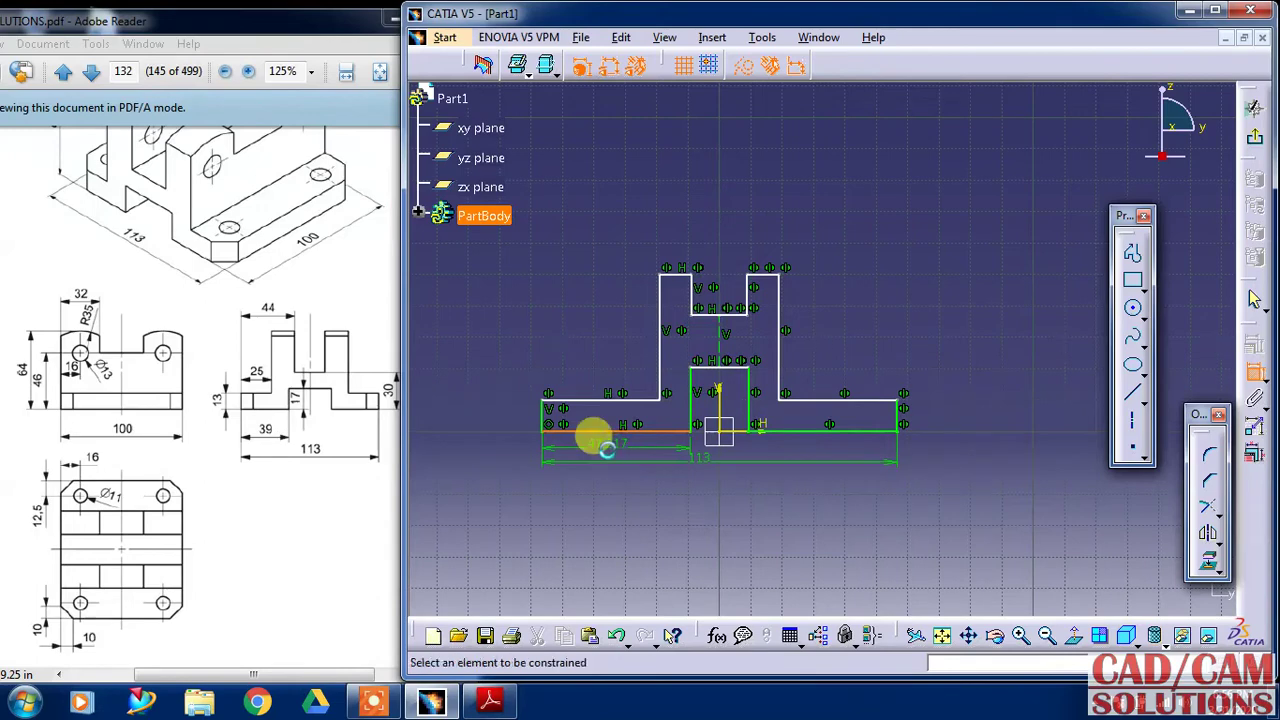
pyautogui.click(608, 454)
pyautogui.write('39')
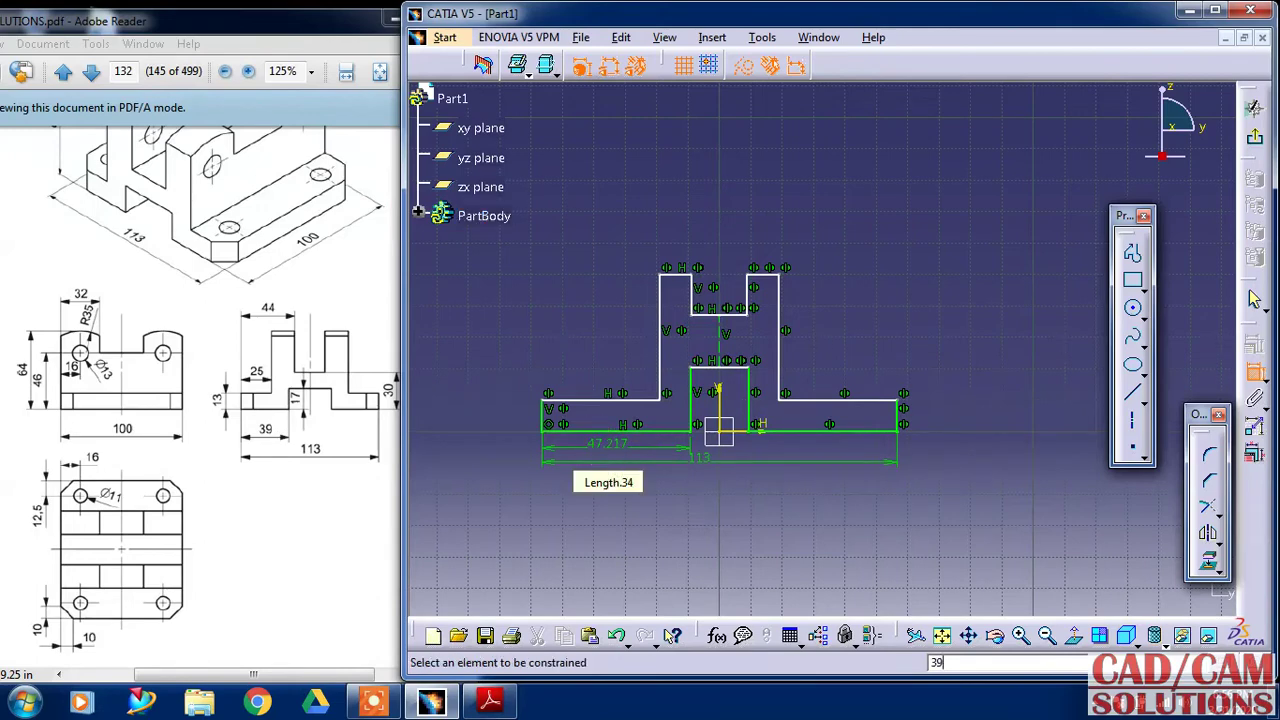
pyautogui.press('Return')
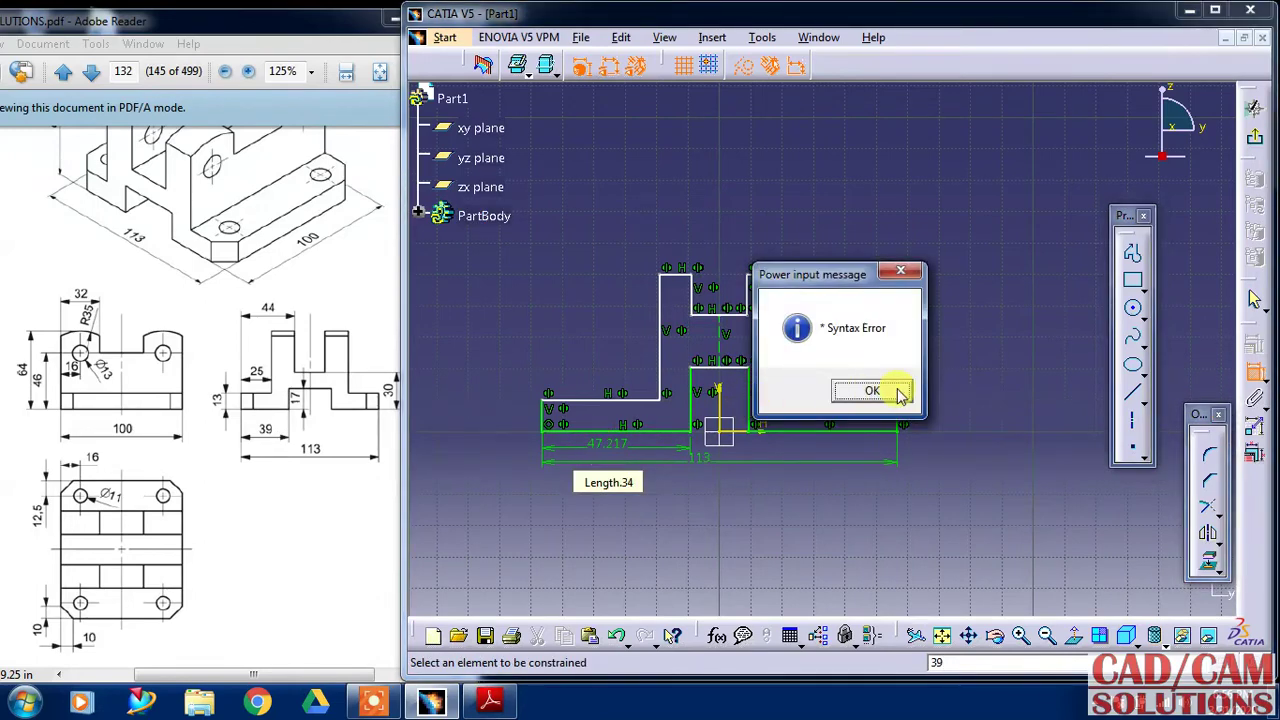
pyautogui.click(900, 392)
pyautogui.doubleClick(625, 447)
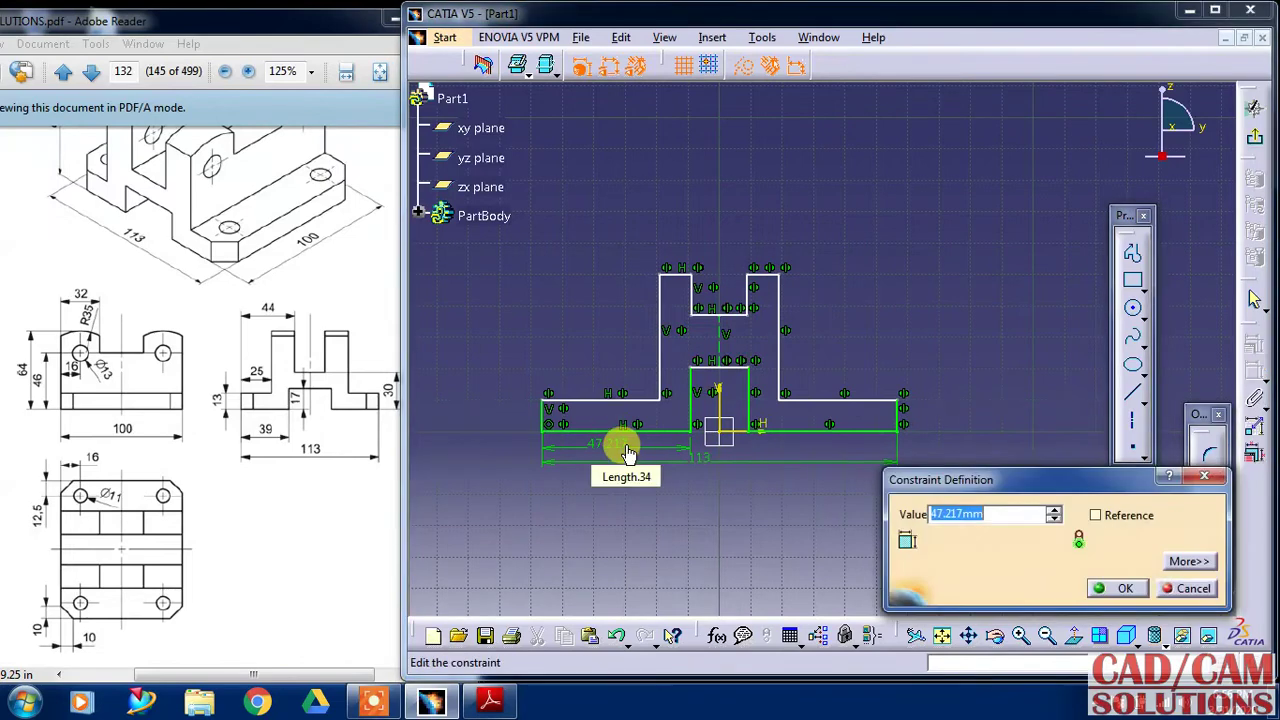
pyautogui.write('39')
pyautogui.press('Return')
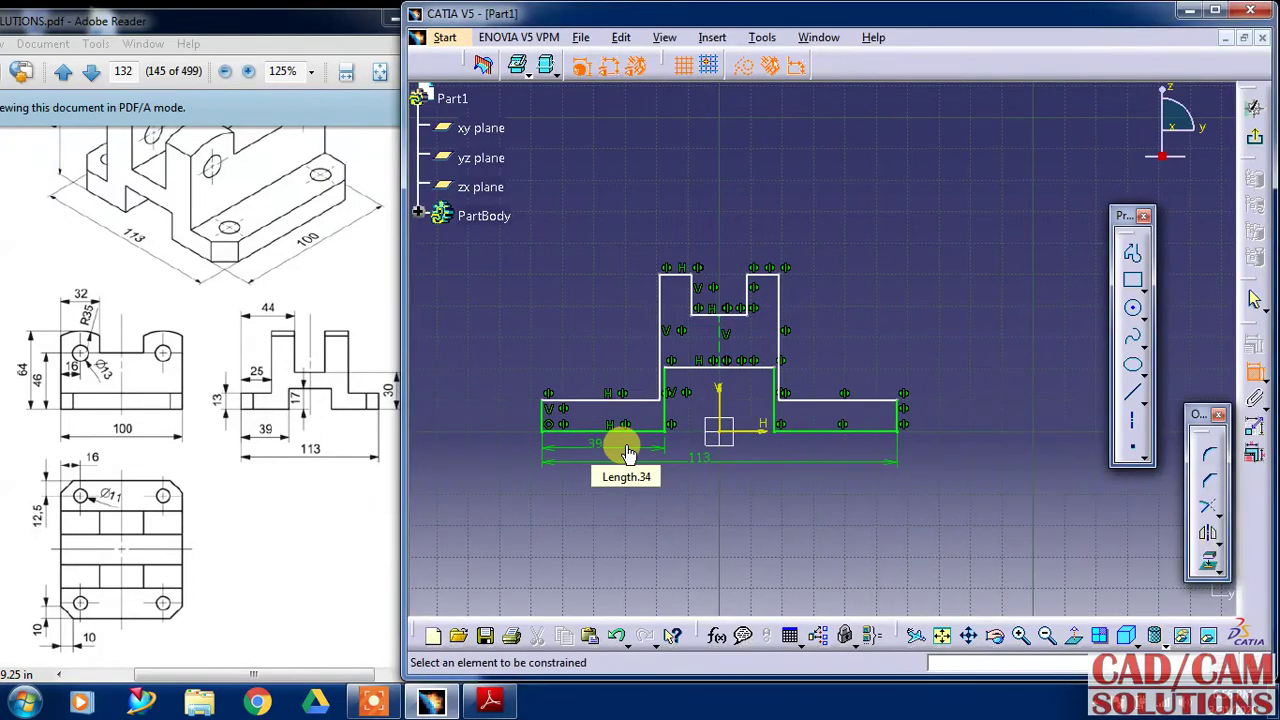
pyautogui.click(540, 412)
pyautogui.doubleClick(510, 415)
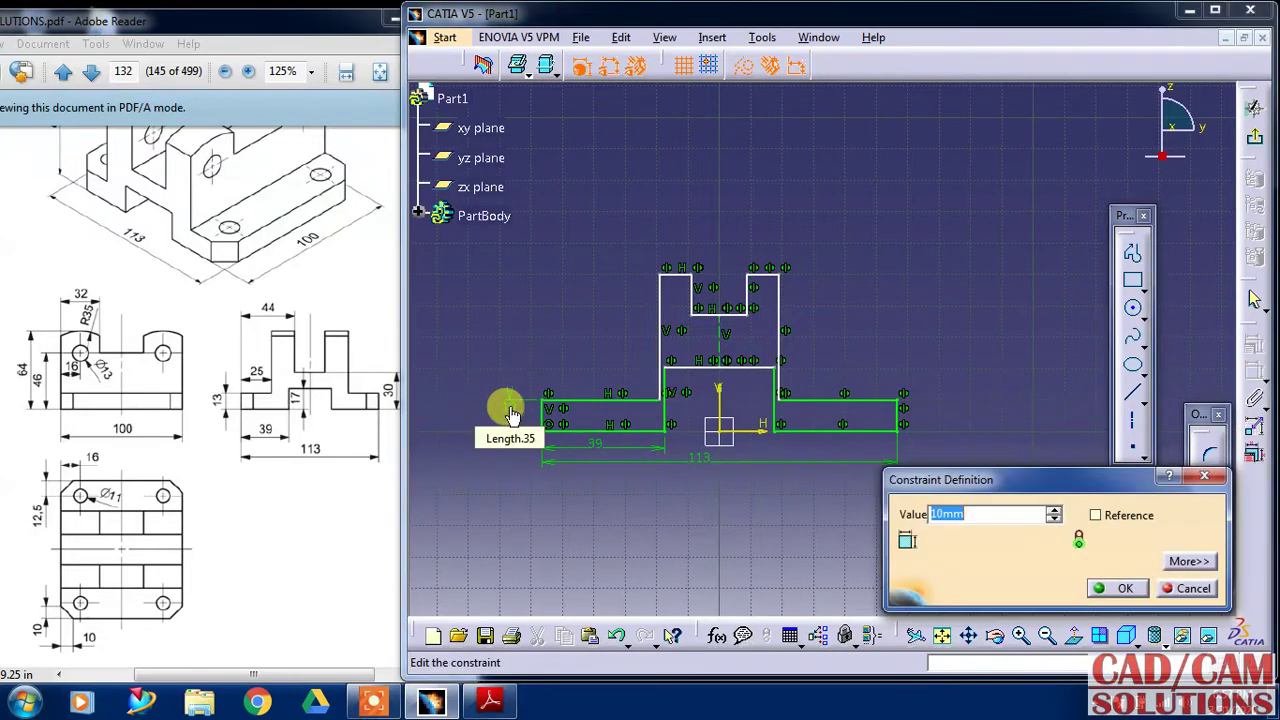
pyautogui.press('Return')
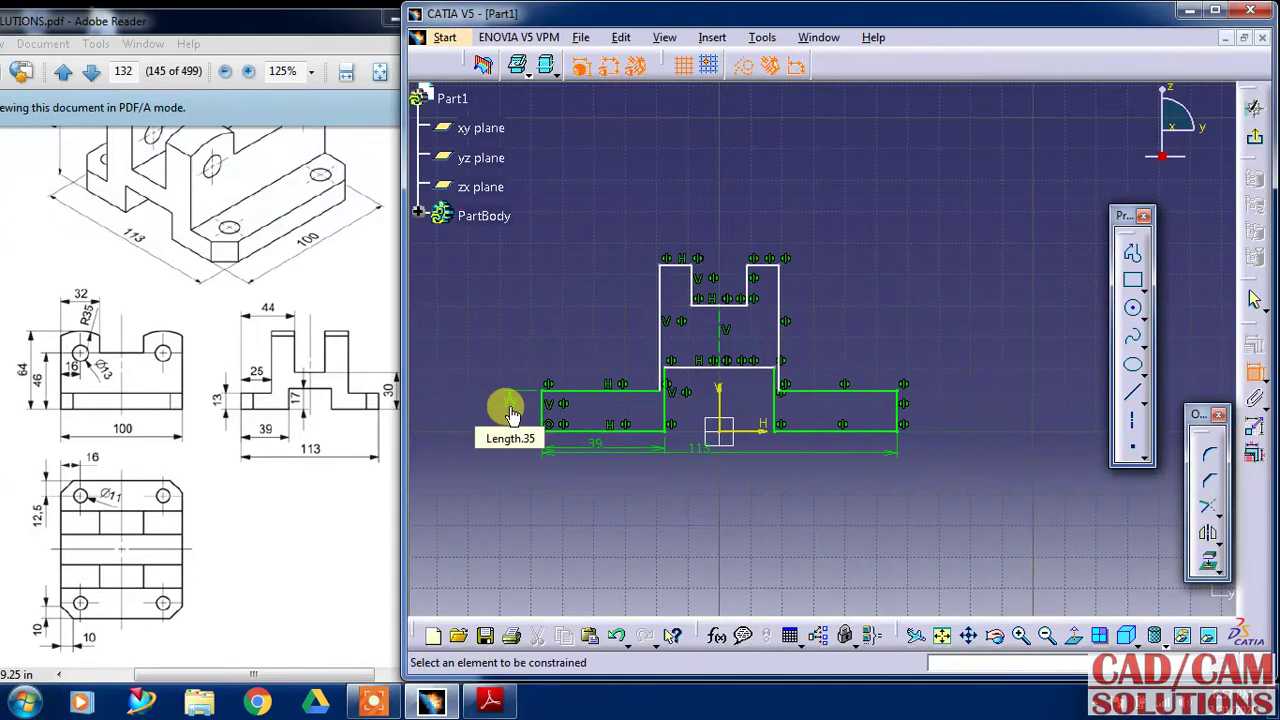
# Step: Dimension the left block's top at 25 mm and the offset to the top section at 44 mm
pyautogui.click(573, 391)
pyautogui.doubleClick(585, 369)
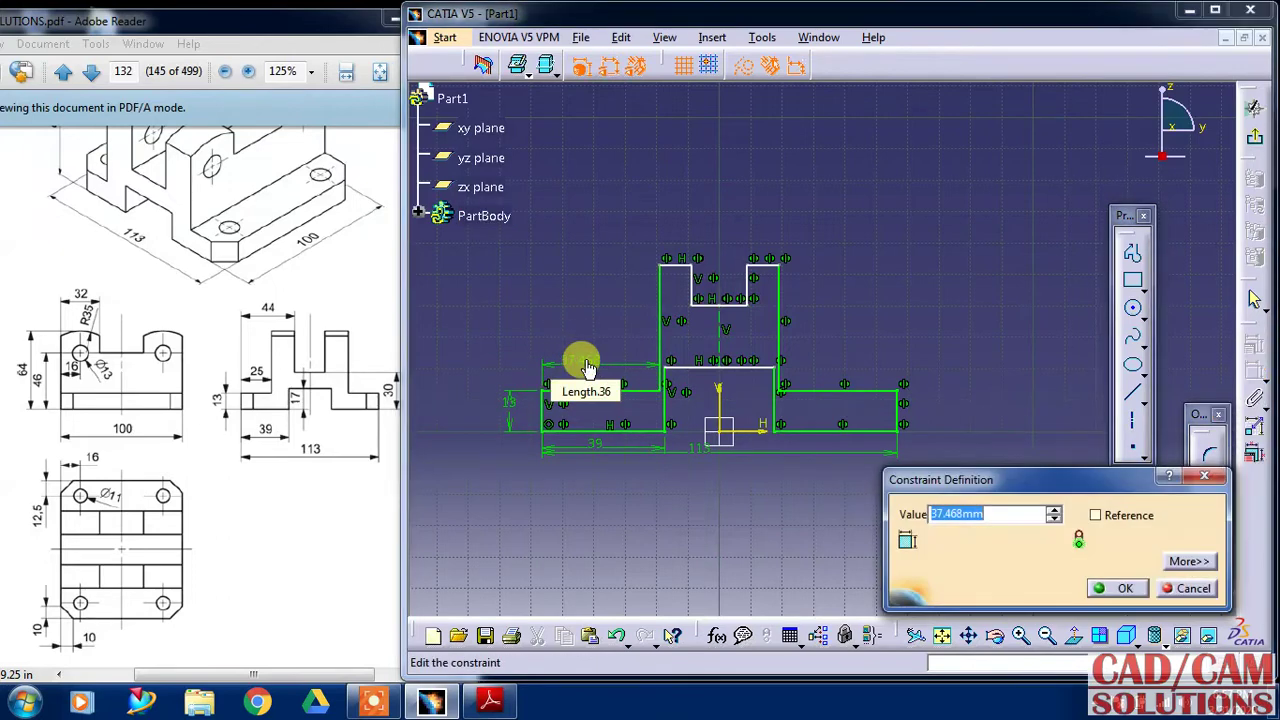
pyautogui.write('25')
pyautogui.press('Return')
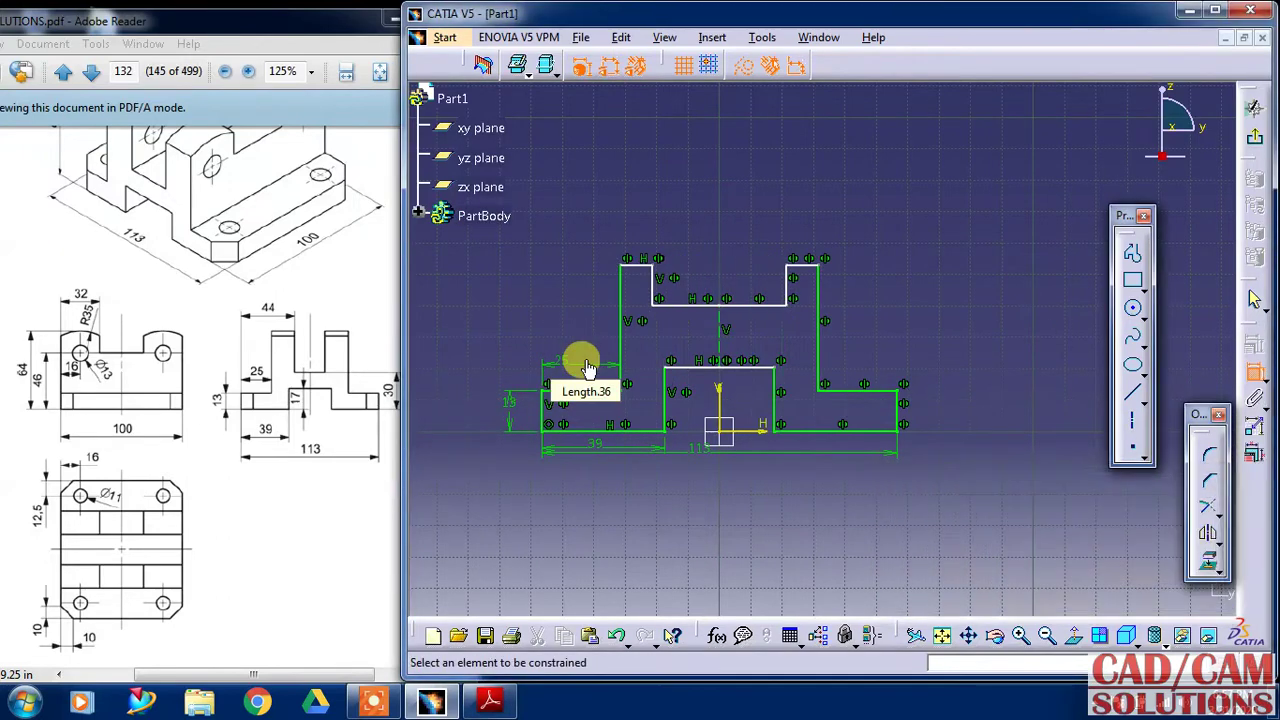
pyautogui.click(544, 404)
pyautogui.click(657, 271)
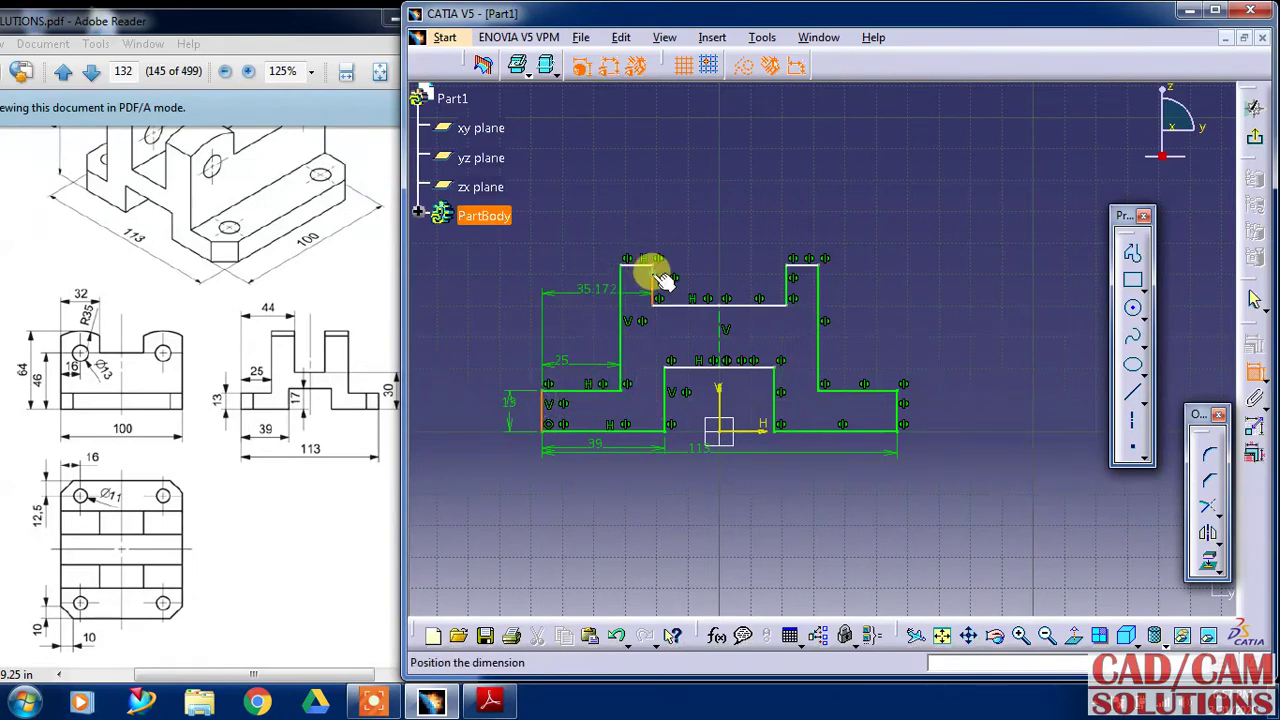
pyautogui.click(613, 224)
pyautogui.doubleClick(615, 226)
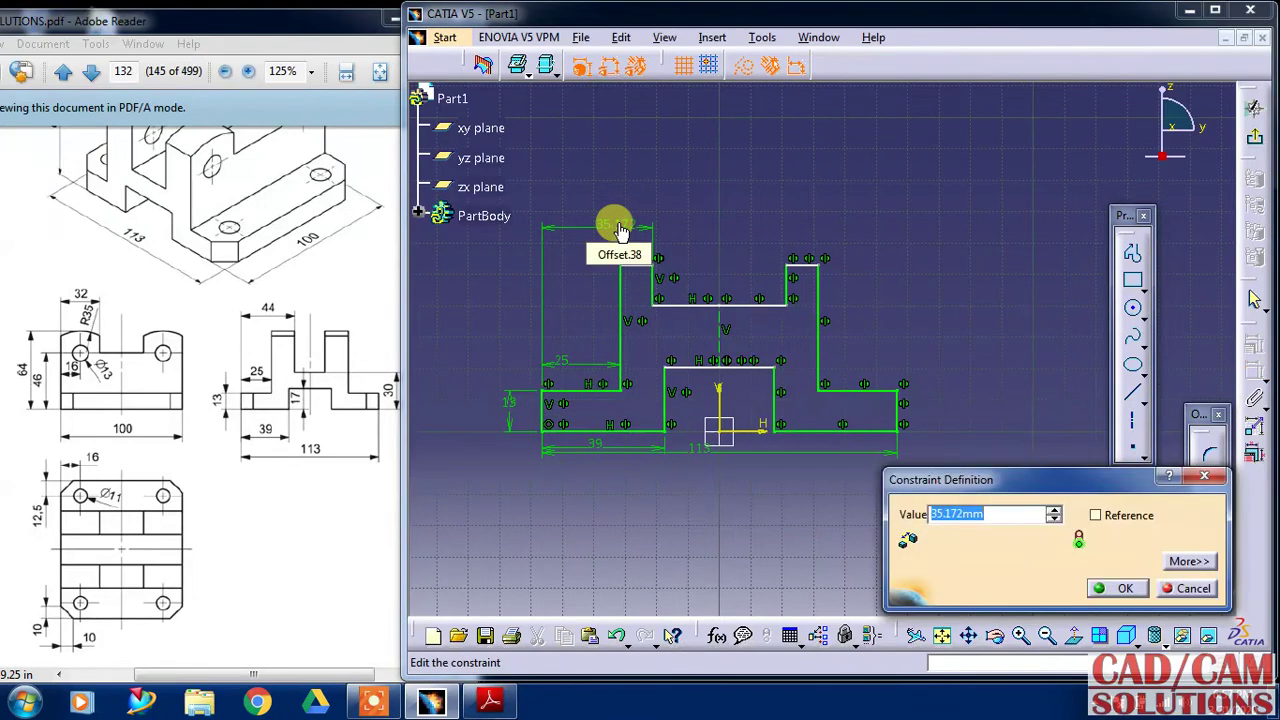
pyautogui.write('44')
pyautogui.press('Return')
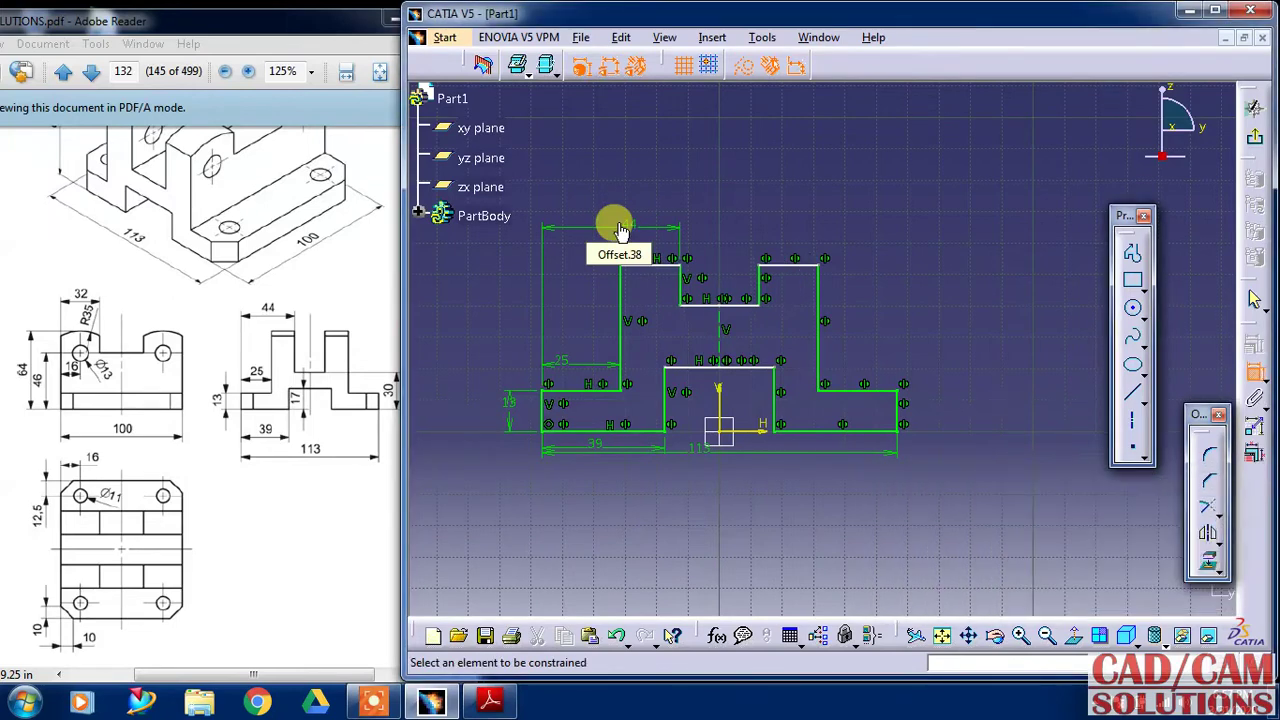
# Step: Set the middle step's height dimension to 17 mm
pyautogui.click(665, 395)
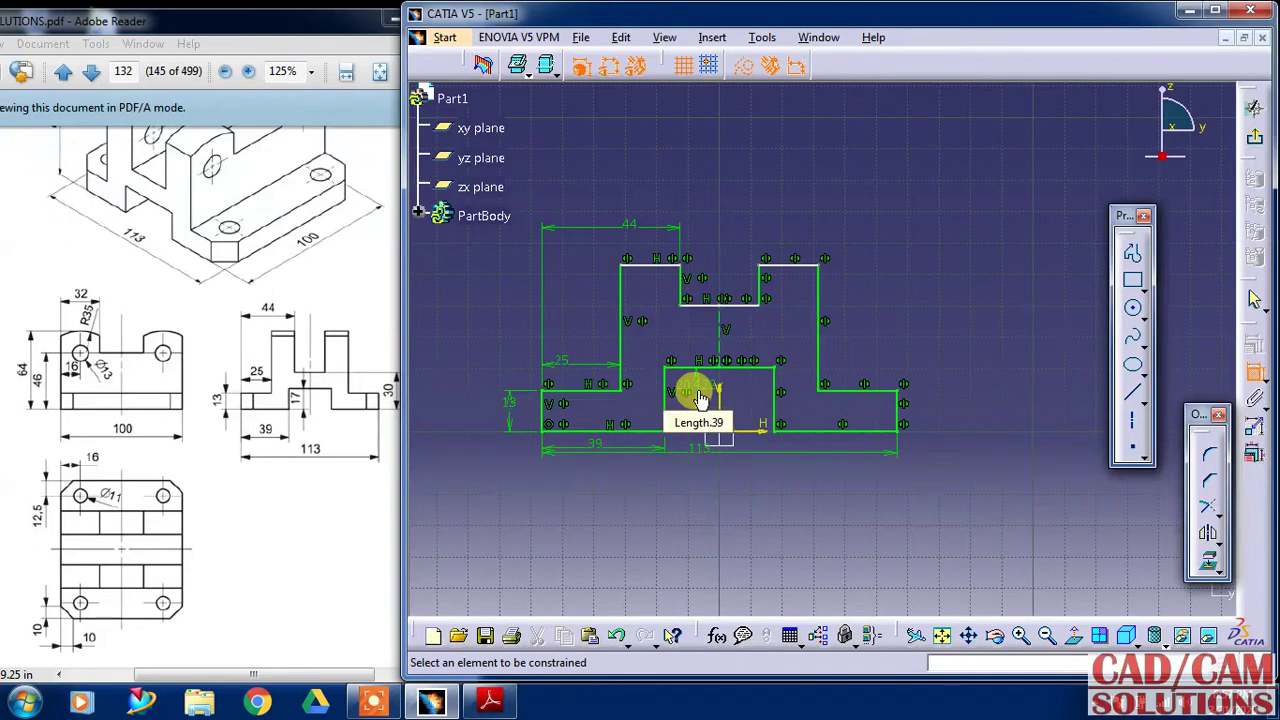
pyautogui.doubleClick(698, 393)
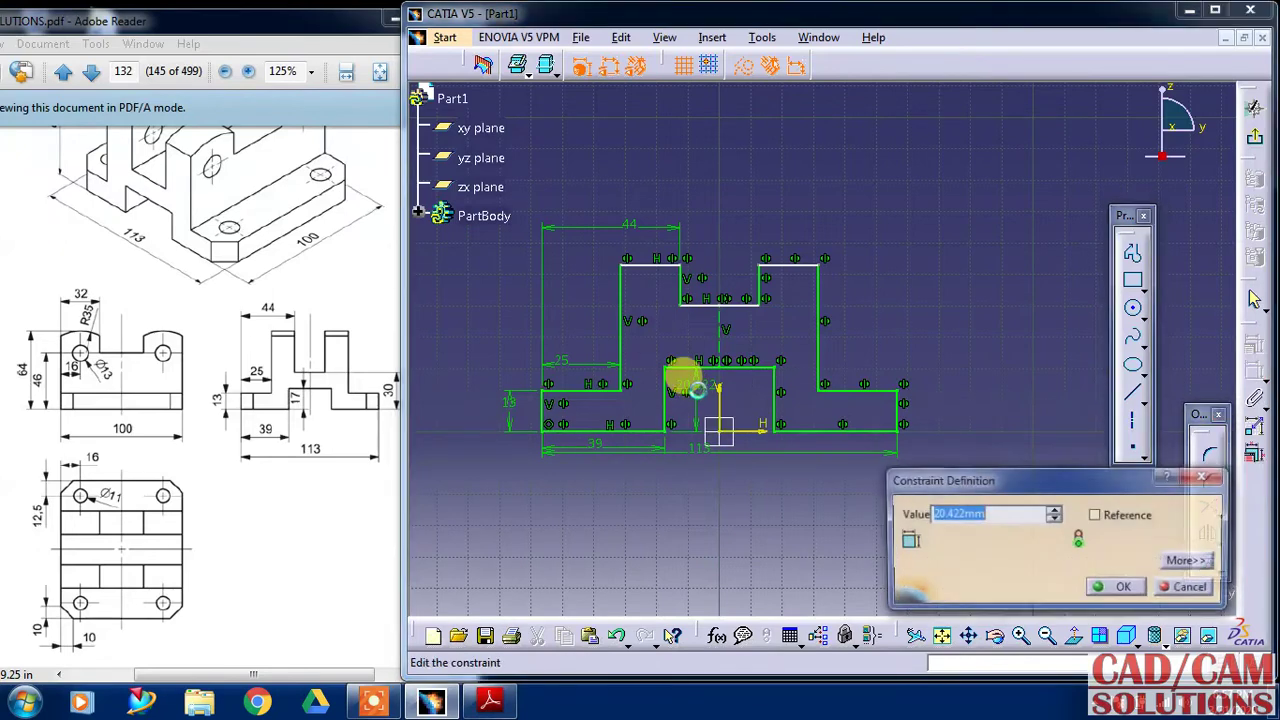
pyautogui.press('Return')
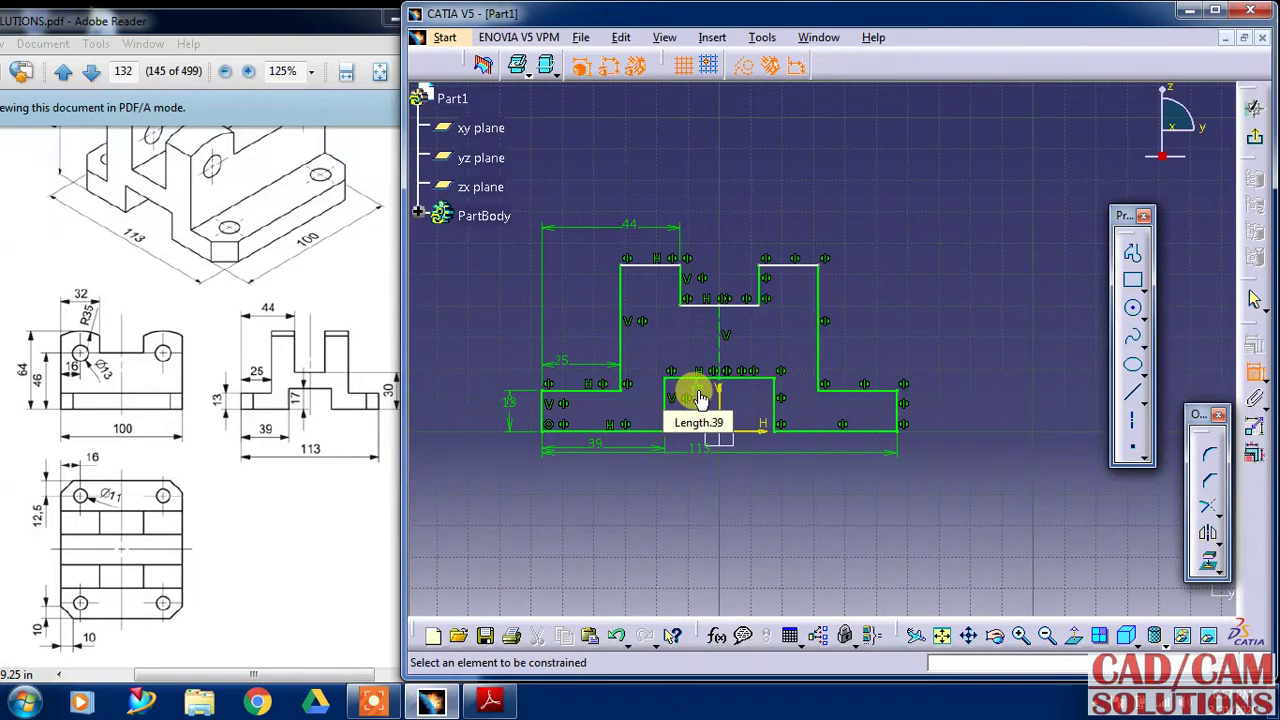
pyautogui.click(705, 398)
# Step: Add a vertical dimension to the slot's bottom line and set it to 30 mm
pyautogui.click(737, 303)
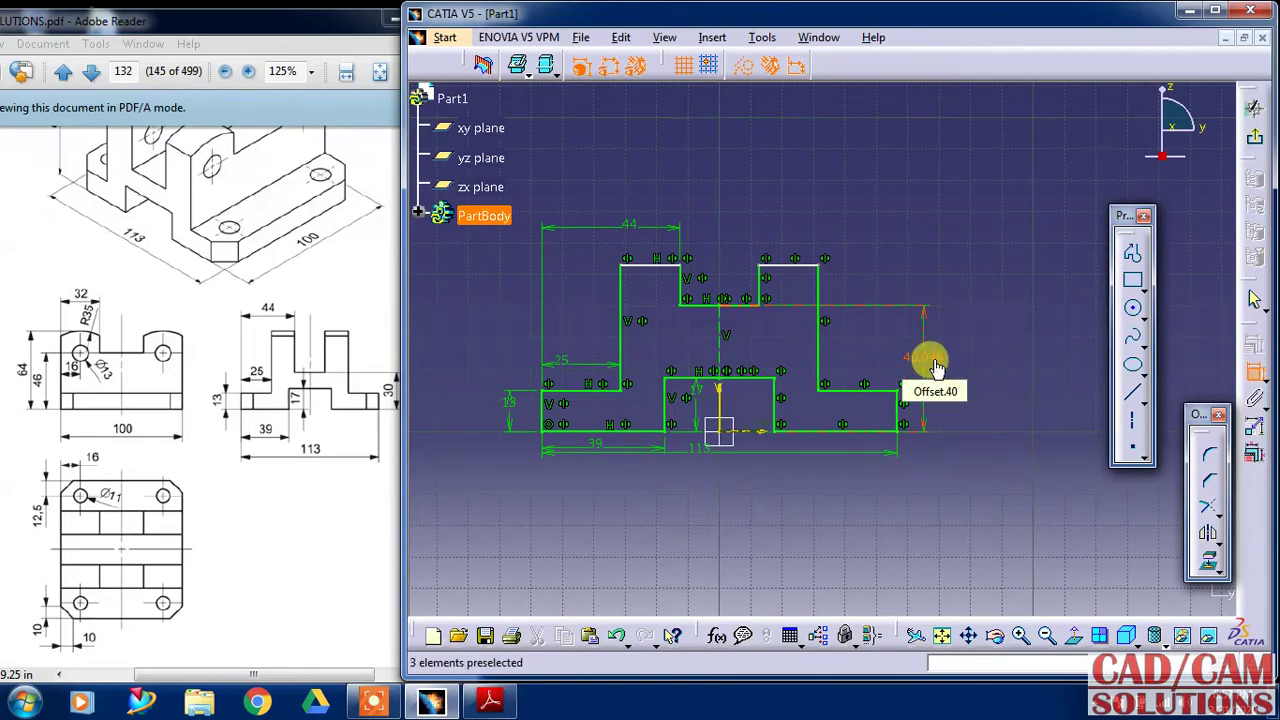
pyautogui.click(933, 362)
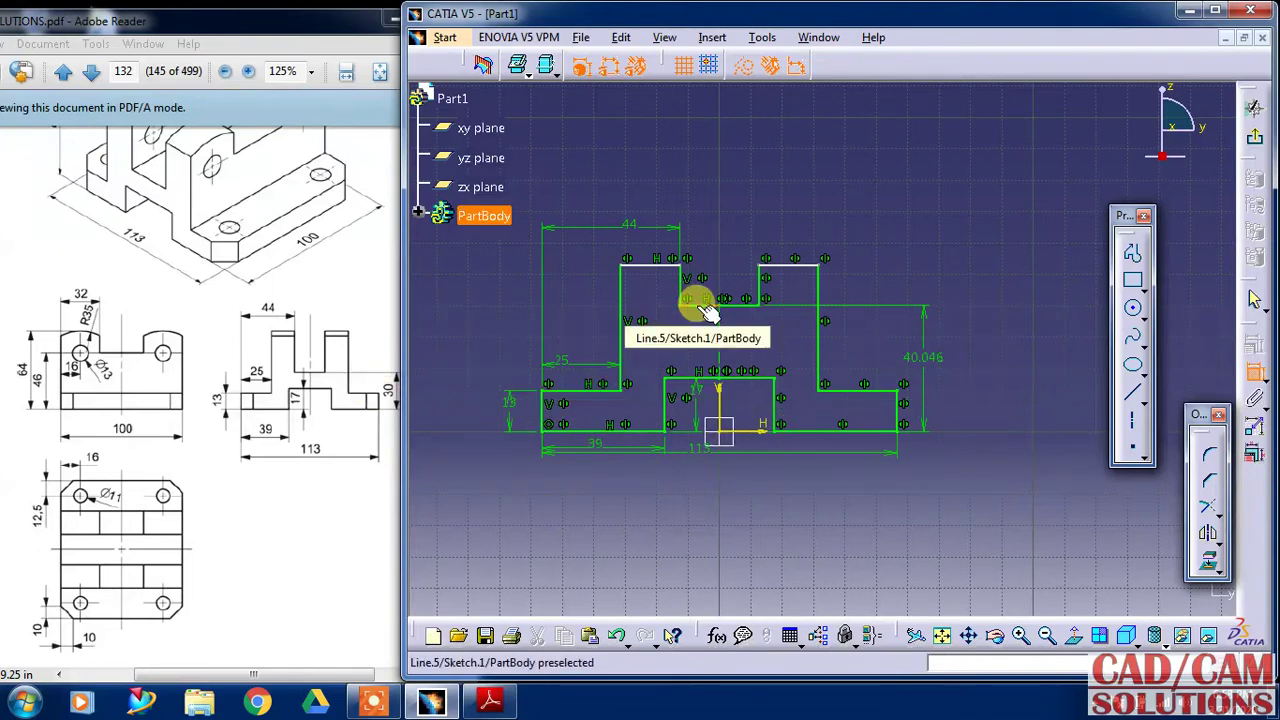
pyautogui.doubleClick(933, 358)
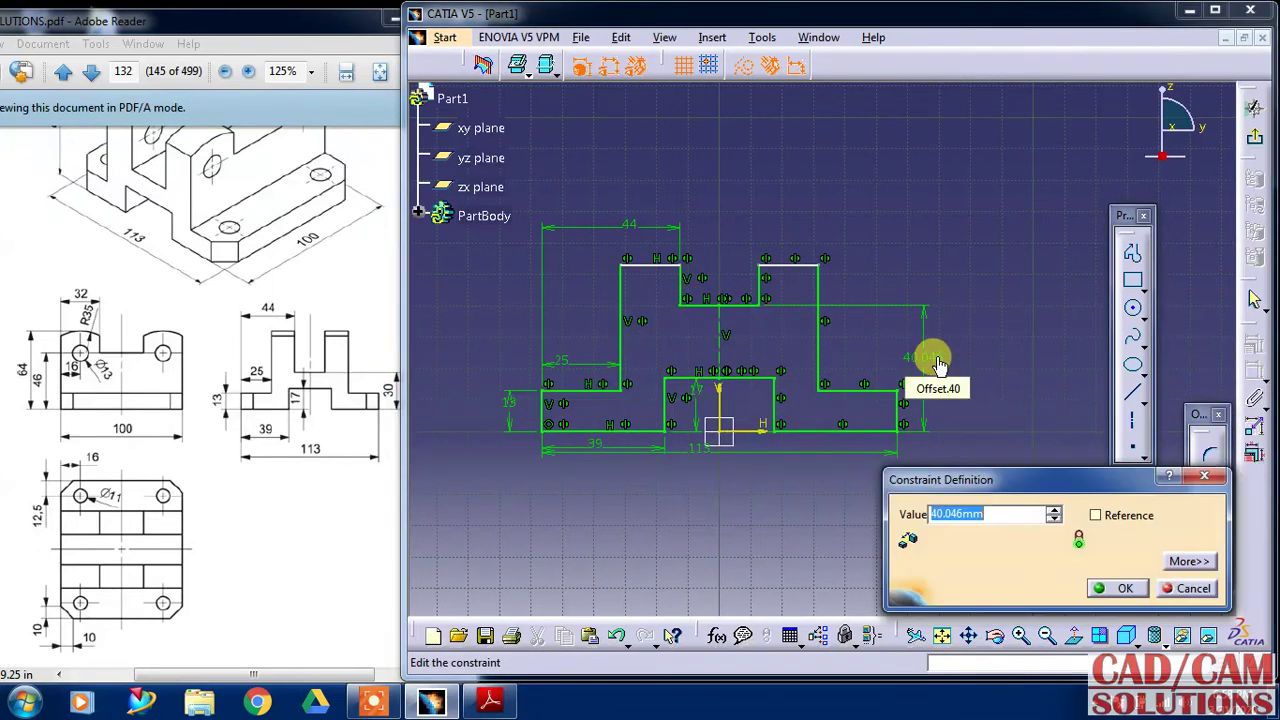
pyautogui.write('30')
pyautogui.press('Return')
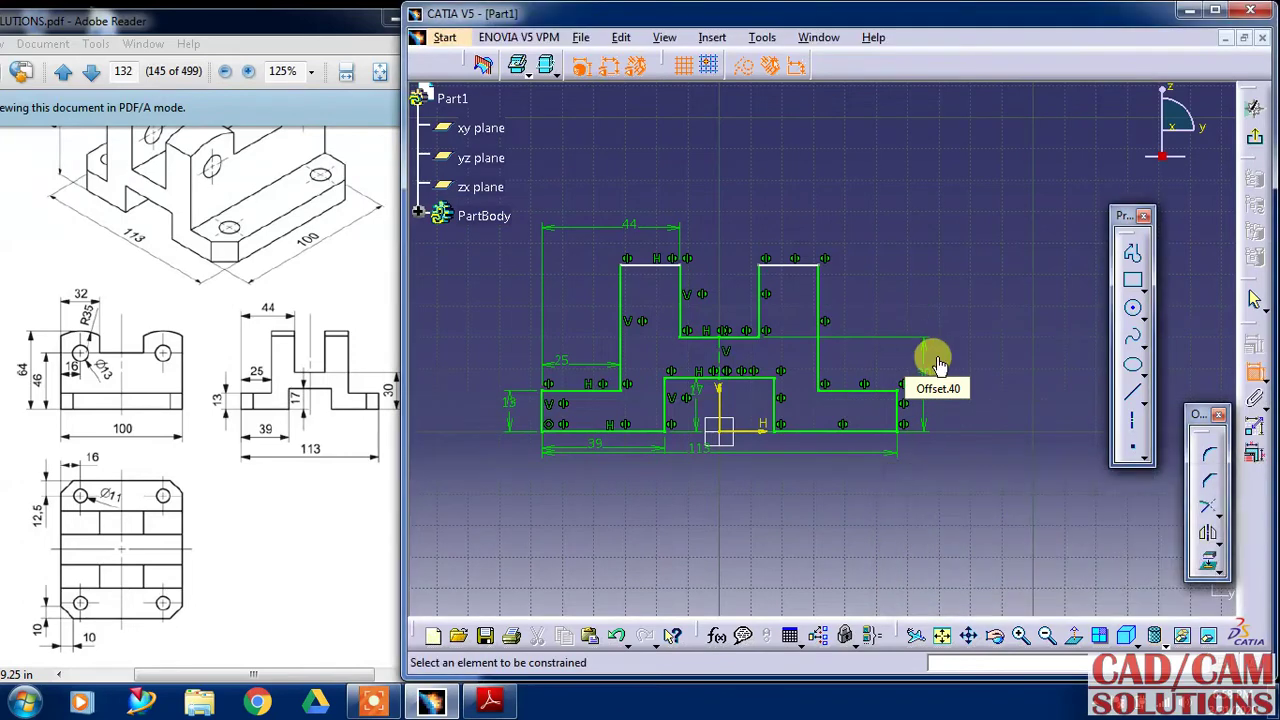
# Step: Dimension the overall height to the right upright's top edge as 64 mm
pyautogui.click(503, 422)
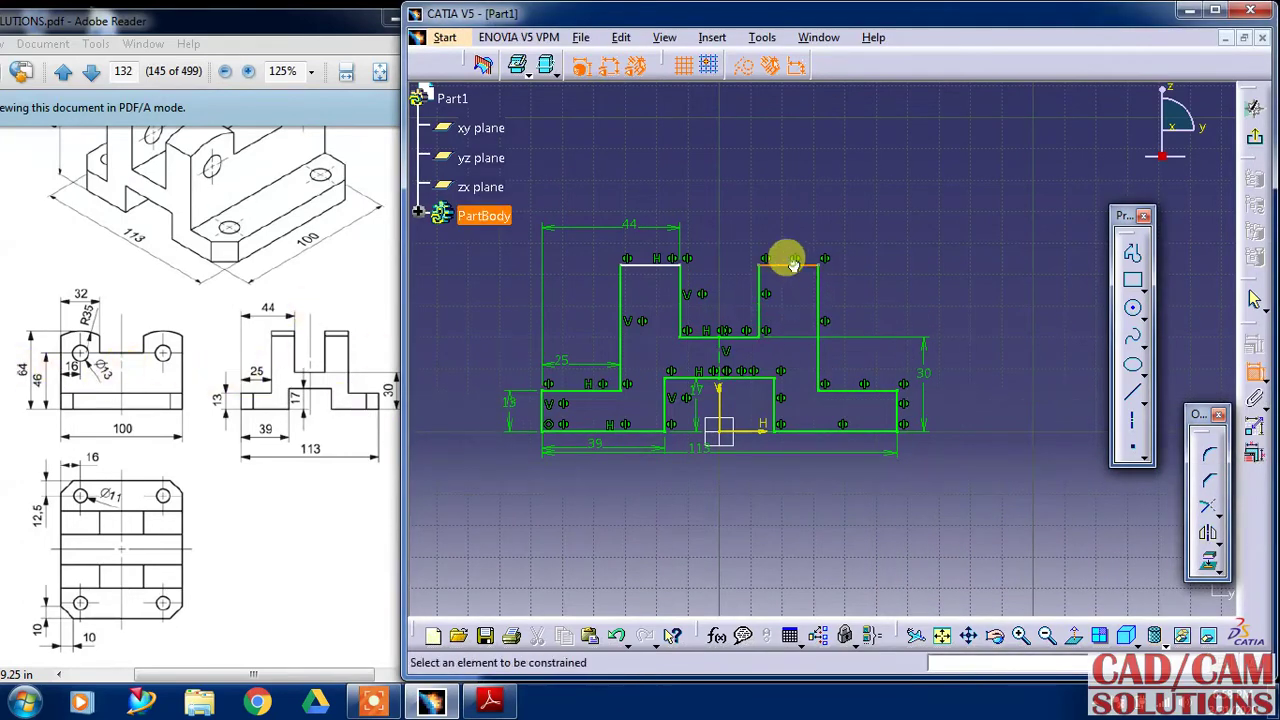
pyautogui.click(787, 264)
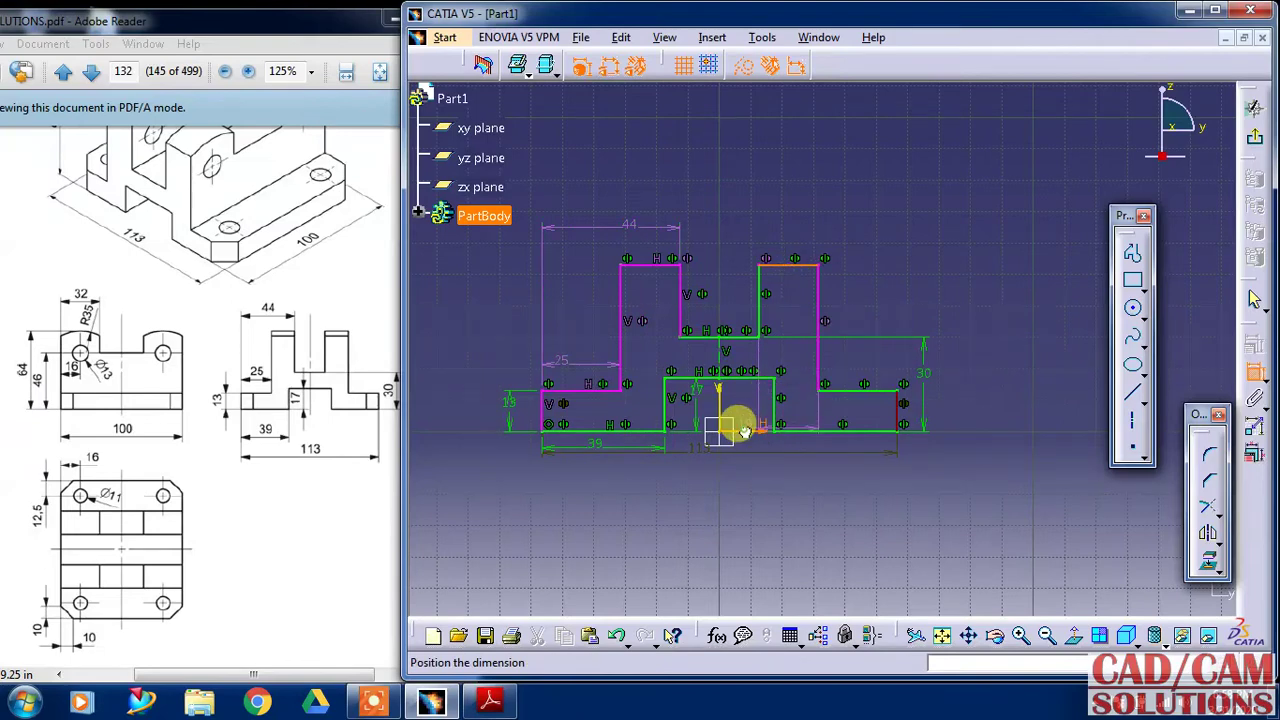
pyautogui.click(991, 337)
pyautogui.doubleClick(995, 340)
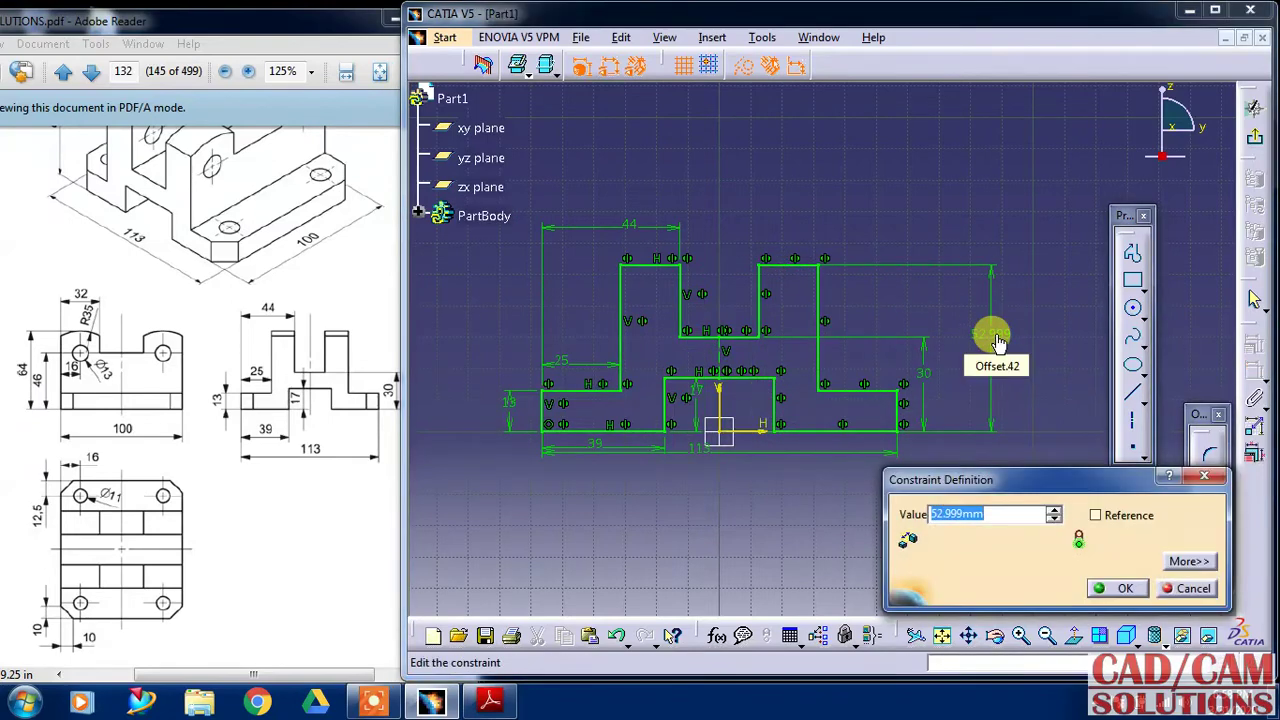
pyautogui.press('Return')
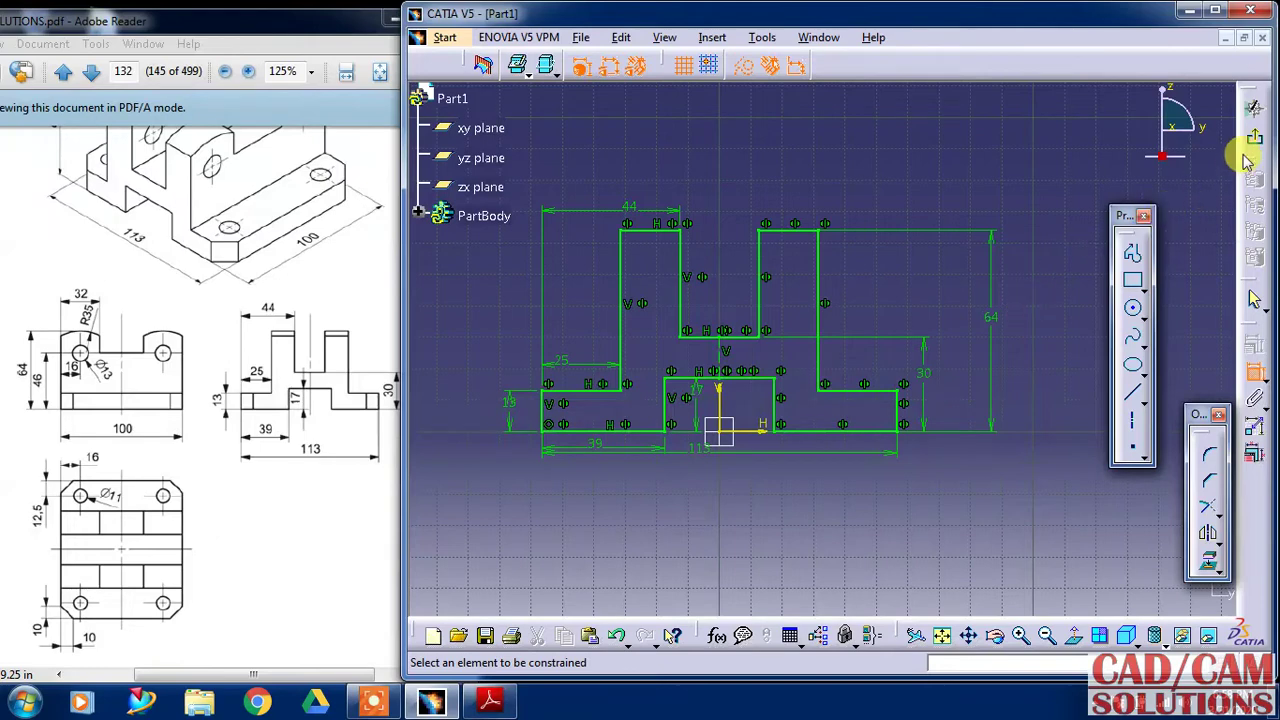
# Step: Exit the sketch and pad it 50 mm with Mirrored extent
pyautogui.click(1253, 108)
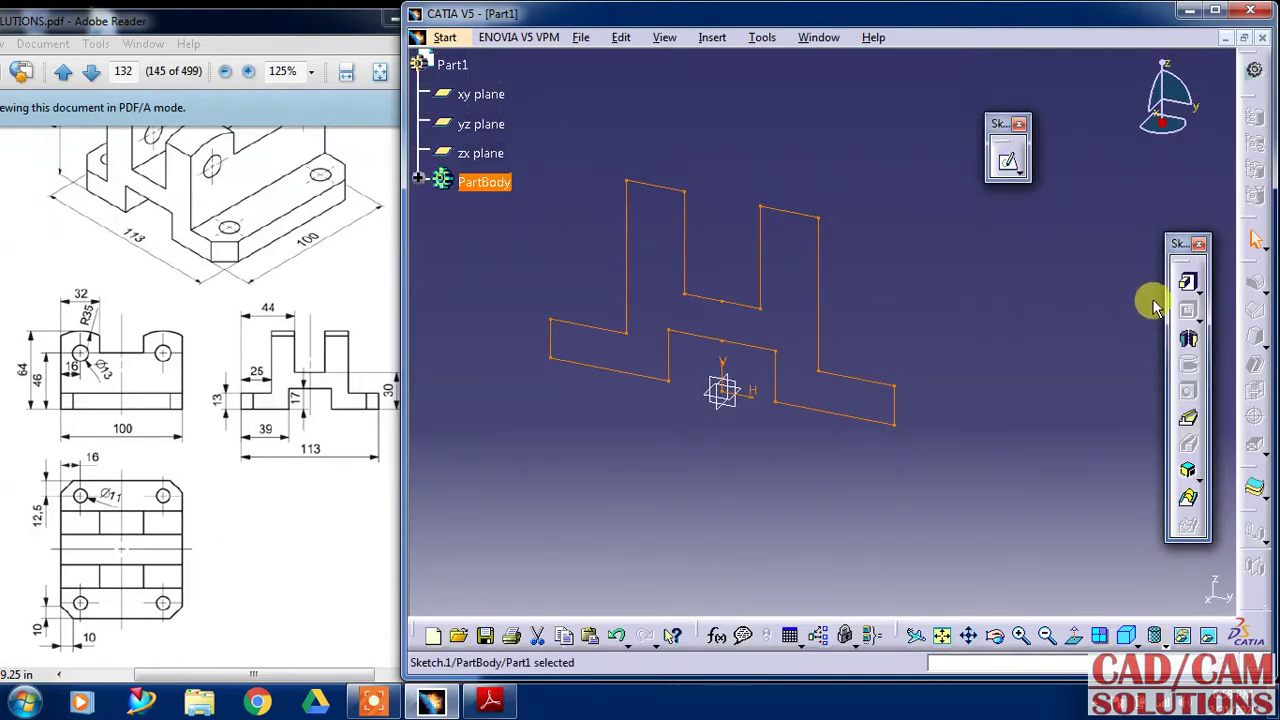
pyautogui.click(1188, 283)
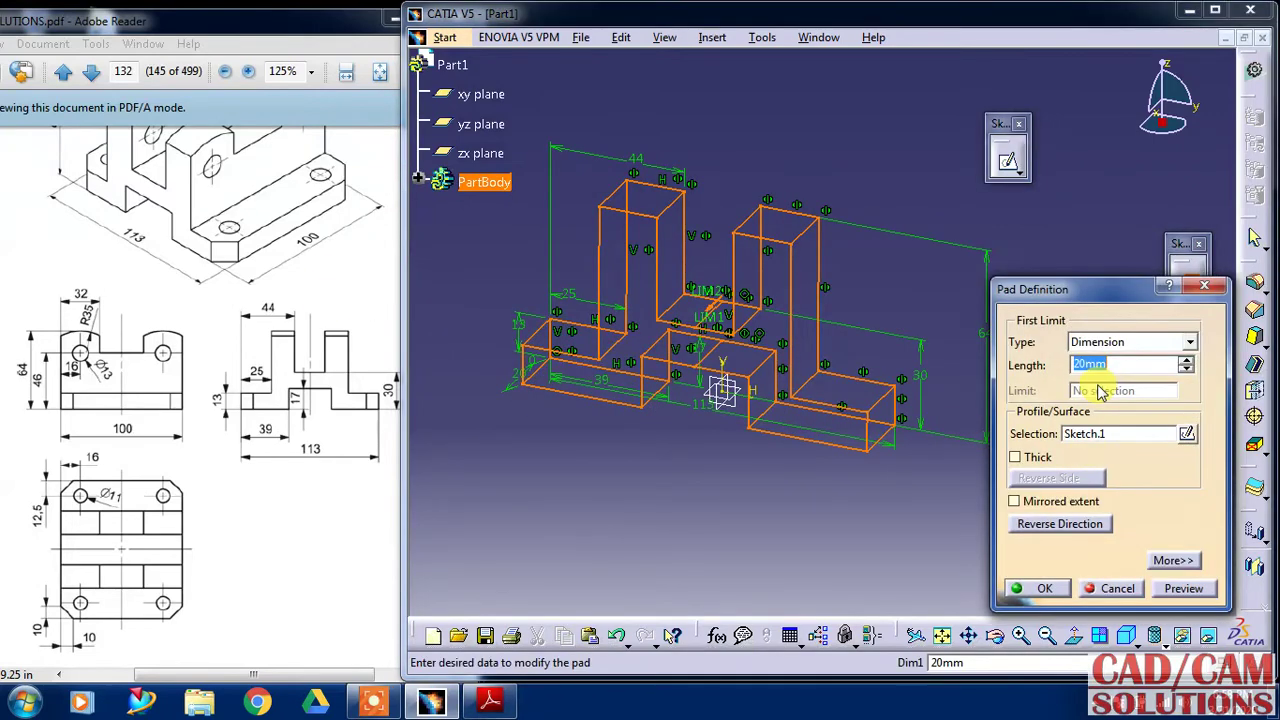
pyautogui.press('Return')
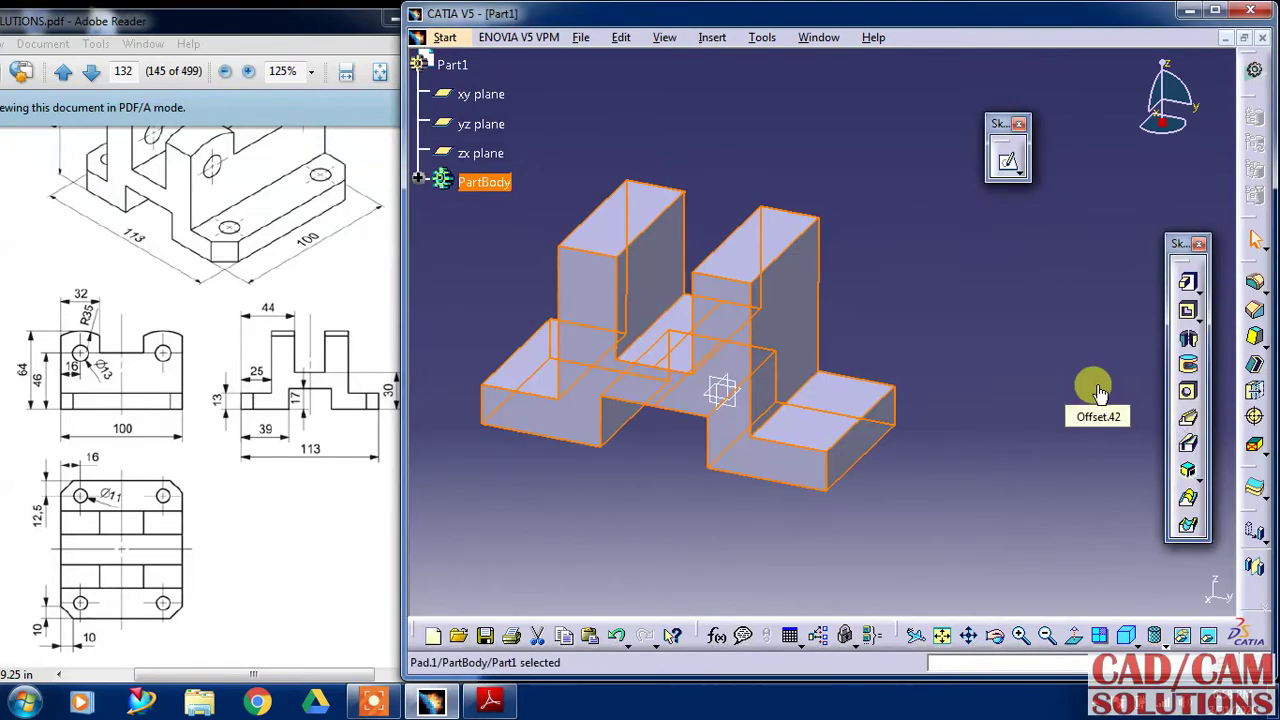
pyautogui.doubleClick(800, 250)
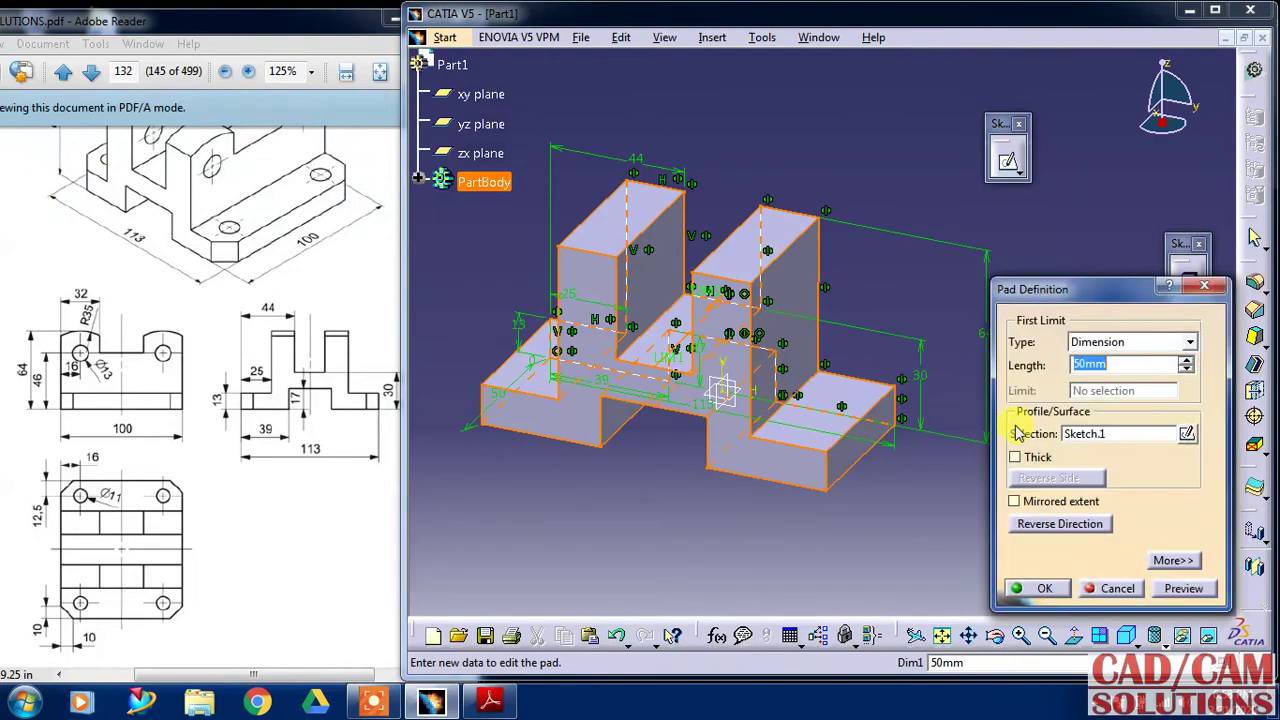
pyautogui.click(1033, 503)
pyautogui.click(1044, 588)
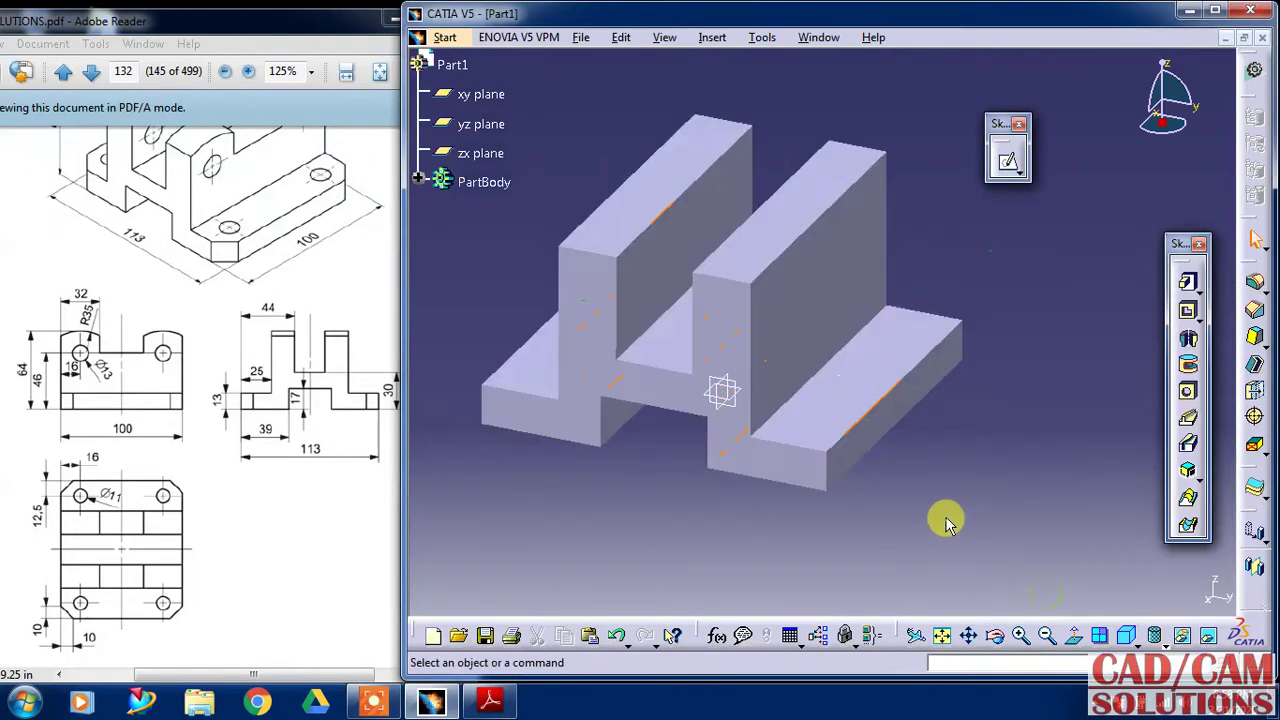
# Step: Switch the view to Shading with Edges and orbit the part
pyautogui.moveTo(943, 517)
pyautogui.mouseDown(button='middle')
pyautogui.moveTo(890, 515)
pyautogui.moveTo(937, 503)
pyautogui.moveTo(894, 543)
pyautogui.mouseUp(button='middle')
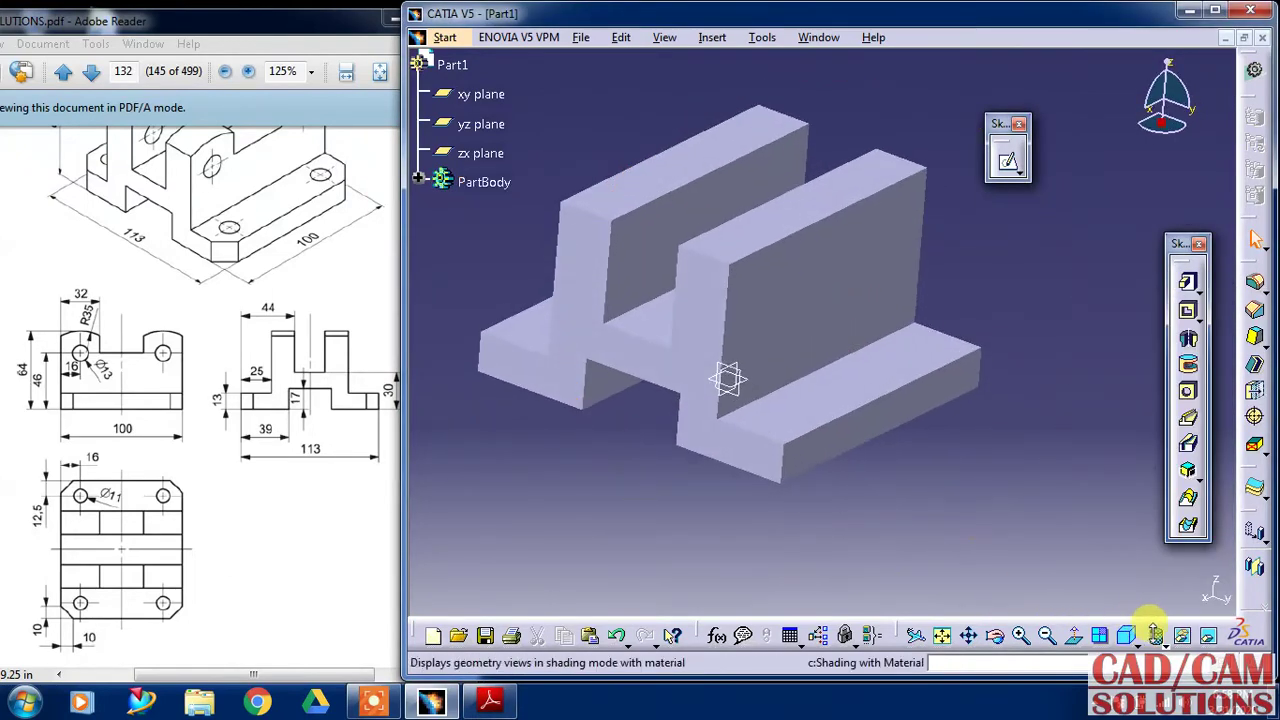
pyautogui.click(1154, 636)
pyautogui.click(1171, 540)
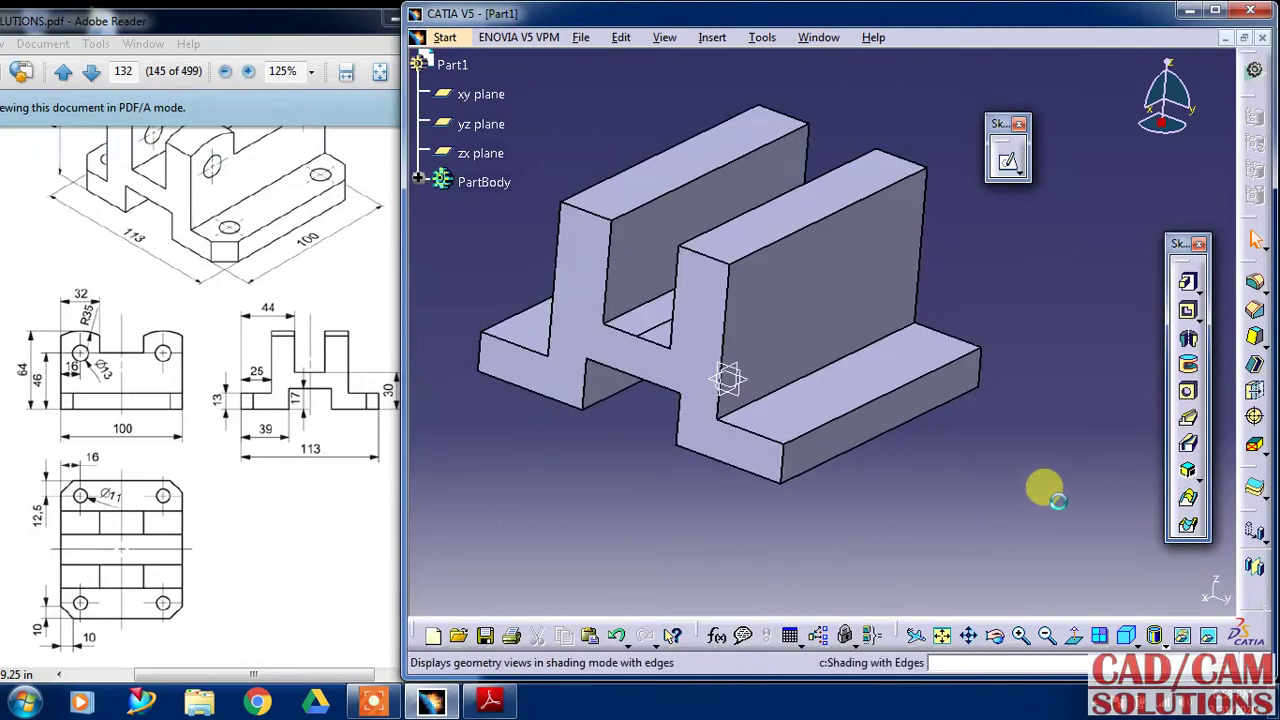
pyautogui.moveTo(987, 268); pyautogui.dragTo(908, 251, button='middle')
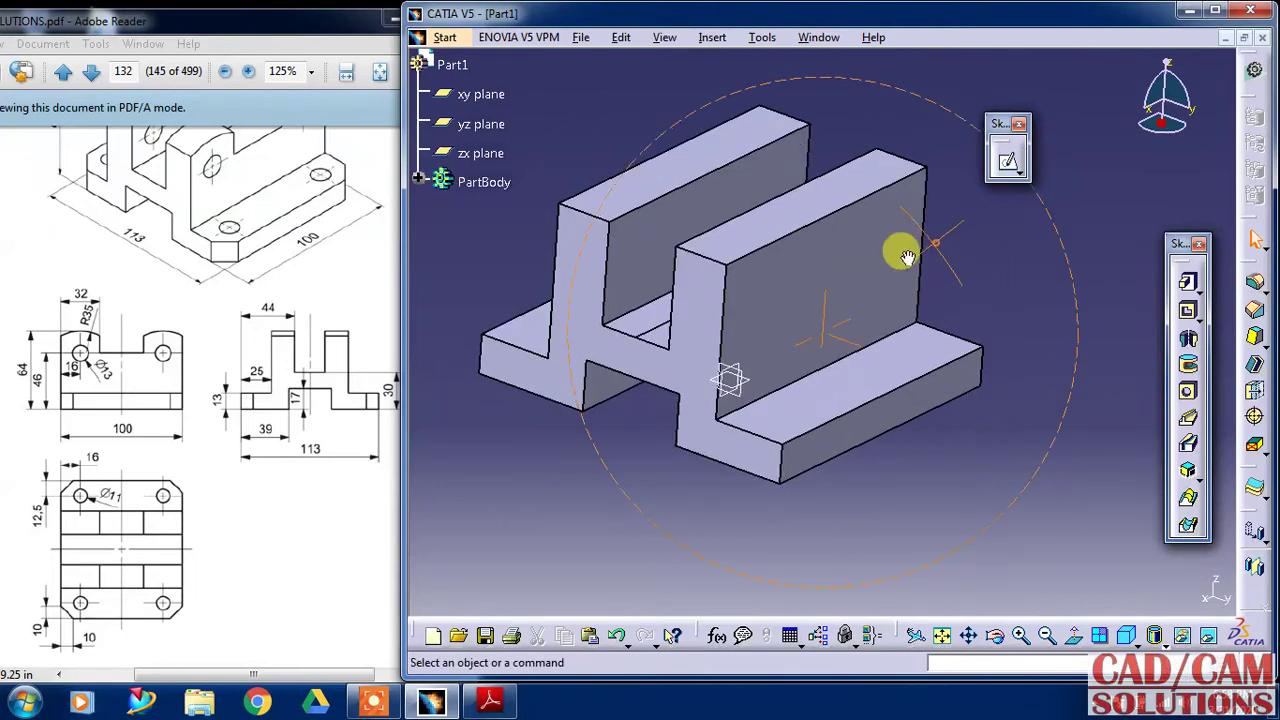
pyautogui.moveTo(160, 418); pyautogui.dragTo(182, 381)
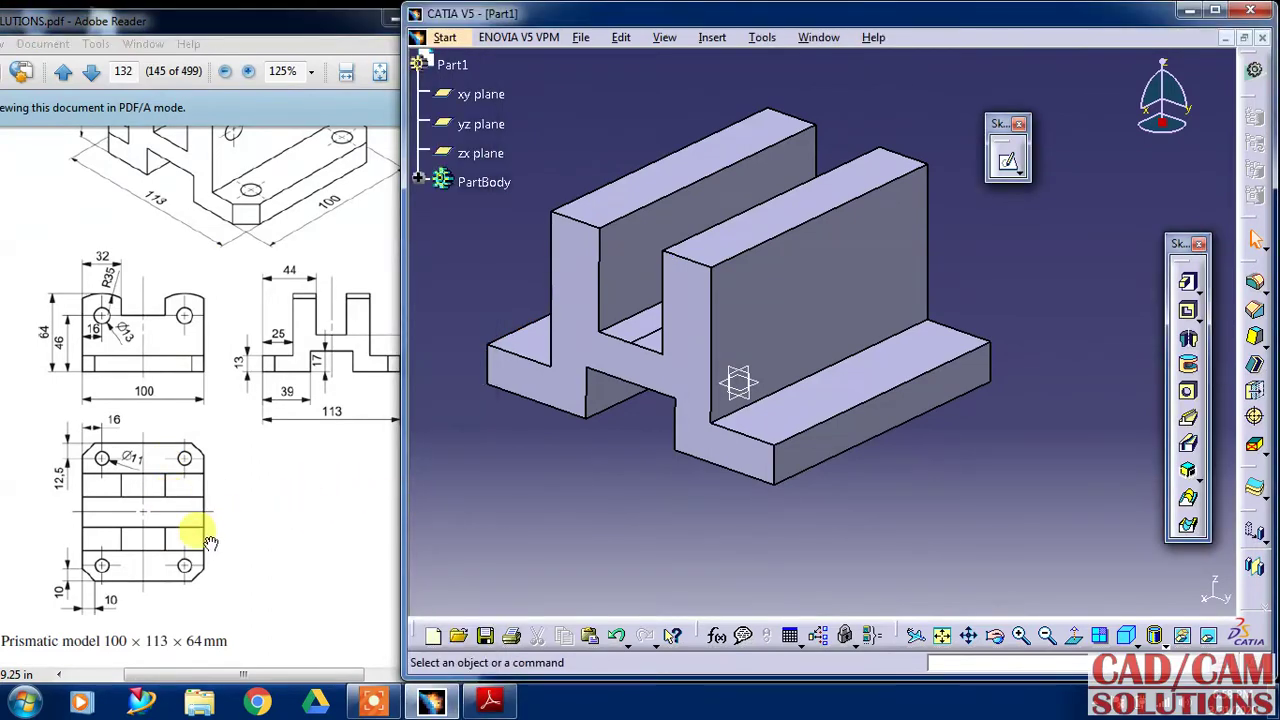
# Step: Chamfer the four outer vertical corner edges of the base
pyautogui.click(1255, 316)
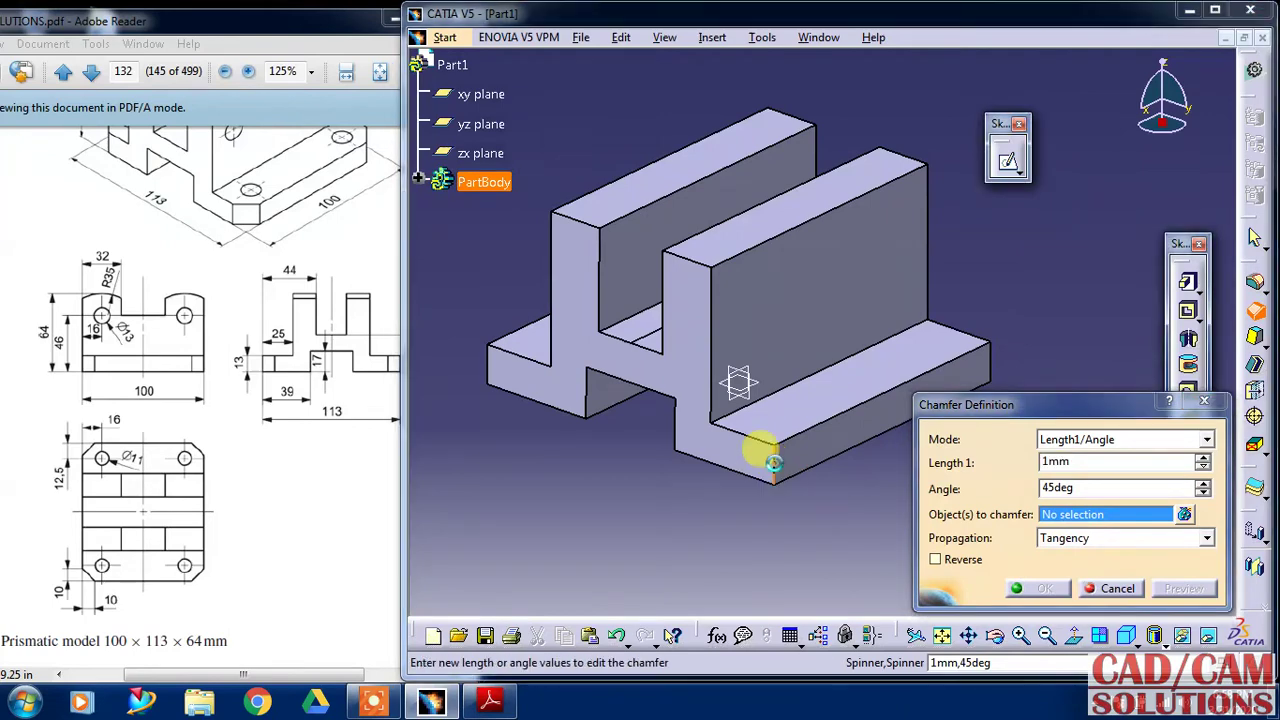
pyautogui.click(773, 462)
pyautogui.click(995, 362)
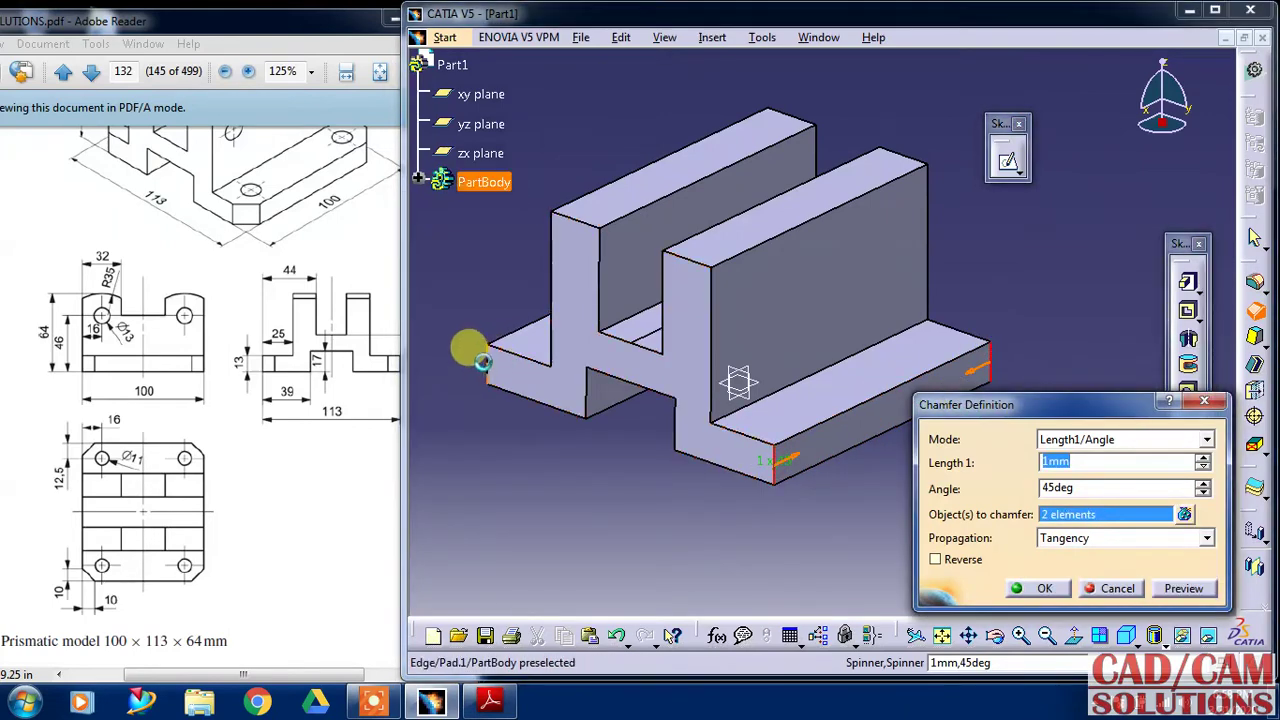
pyautogui.click(488, 345)
pyautogui.moveTo(488, 333)
pyautogui.mouseDown(button='middle')
pyautogui.moveTo(846, 380)
pyautogui.moveTo(471, 323)
pyautogui.mouseUp(button='middle')
pyautogui.click(476, 308)
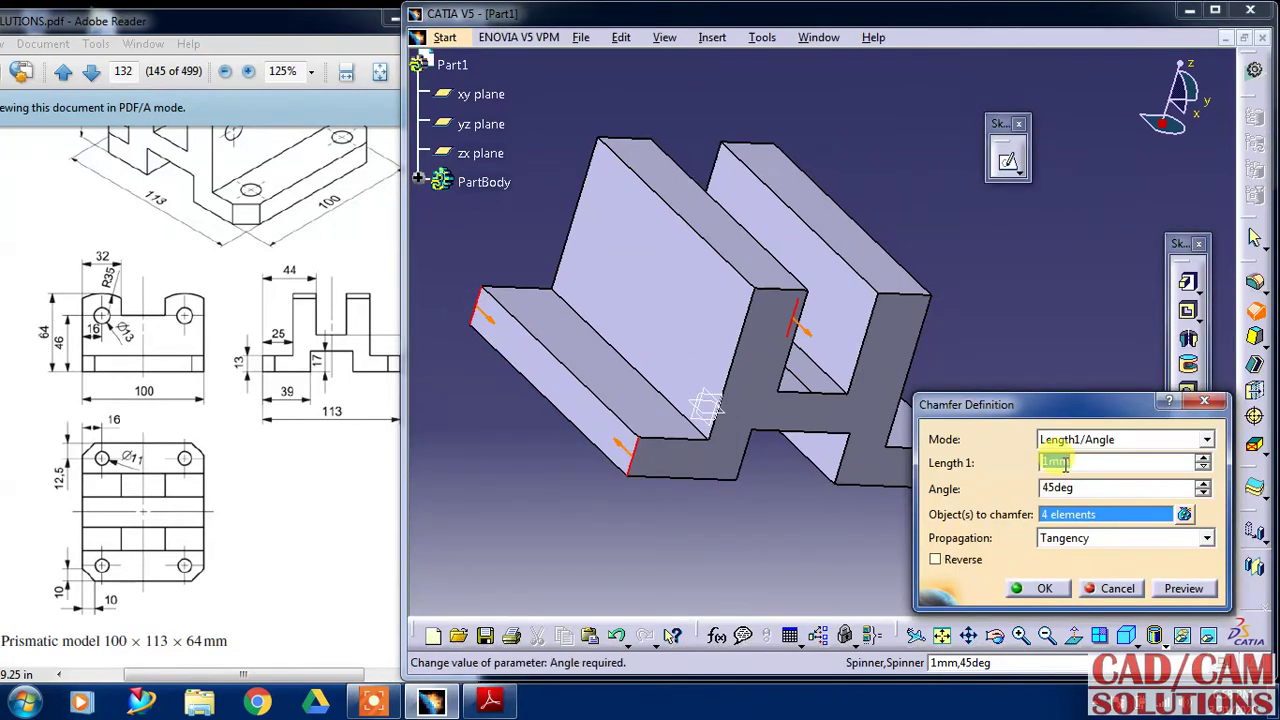
pyautogui.write('10')
pyautogui.press('Return')
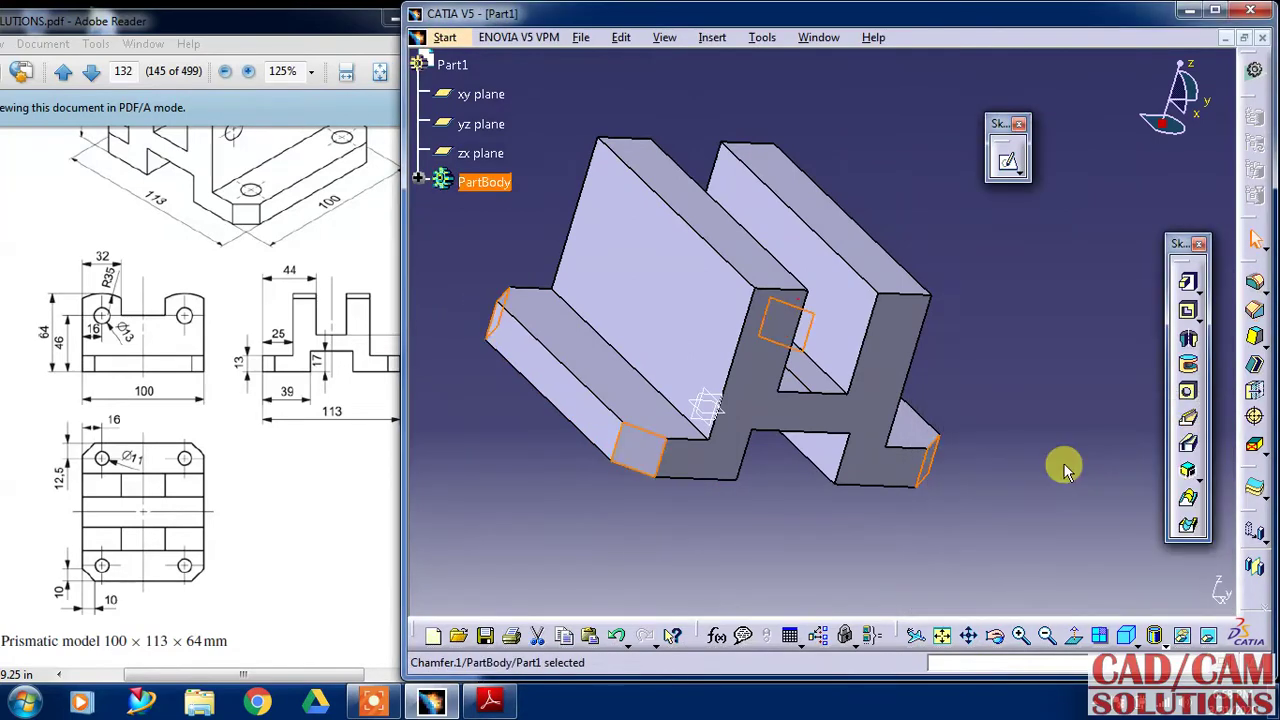
# Step: Orbit the part to inspect the new chamfers from an overview angle
pyautogui.click(1034, 360)
pyautogui.moveTo(1034, 362); pyautogui.dragTo(886, 354, button='middle')
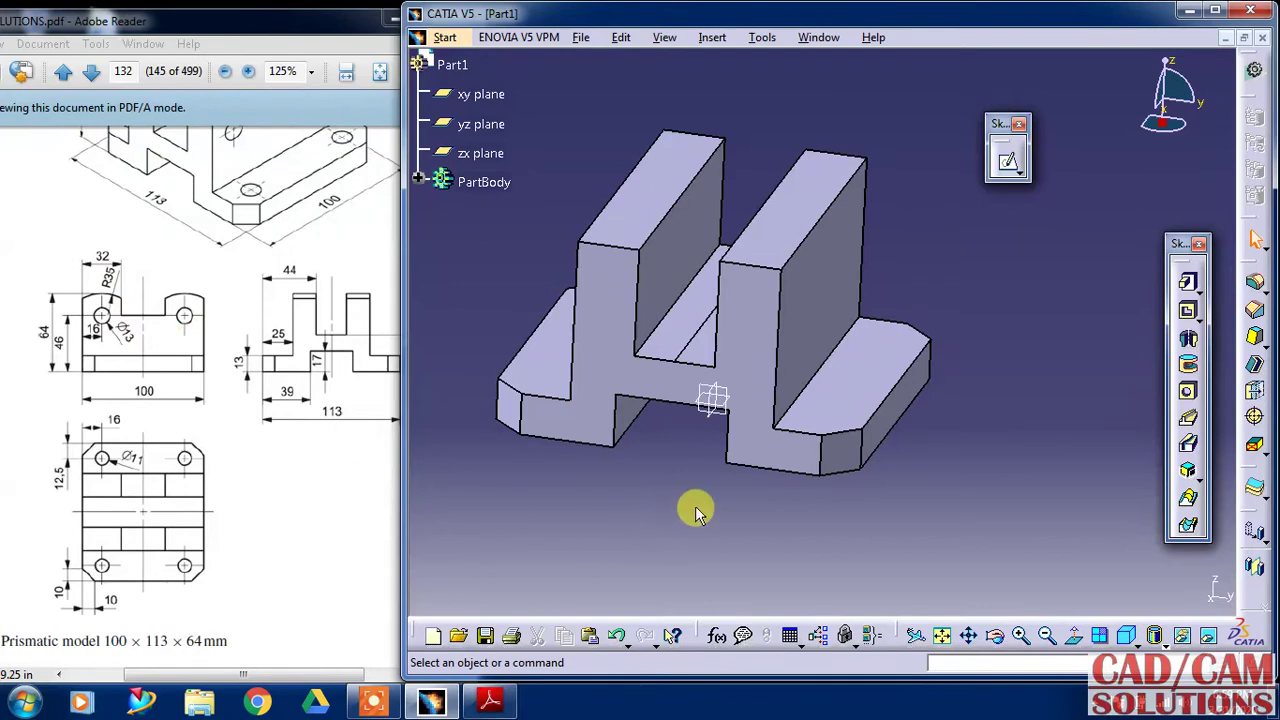
pyautogui.moveTo(697, 512); pyautogui.dragTo(594, 471, button='middle')
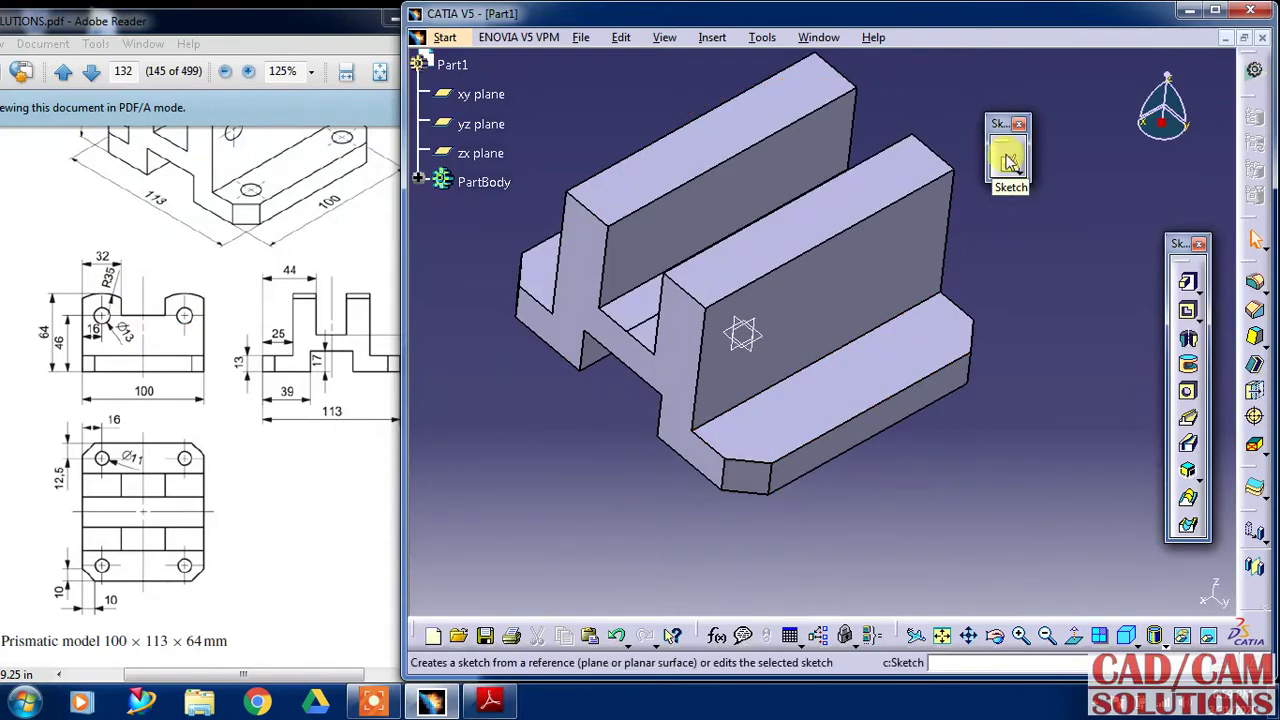
# Step: Start a sketch on the upright face and draw the slot rectangle
pyautogui.click(1010, 162)
pyautogui.click(752, 316)
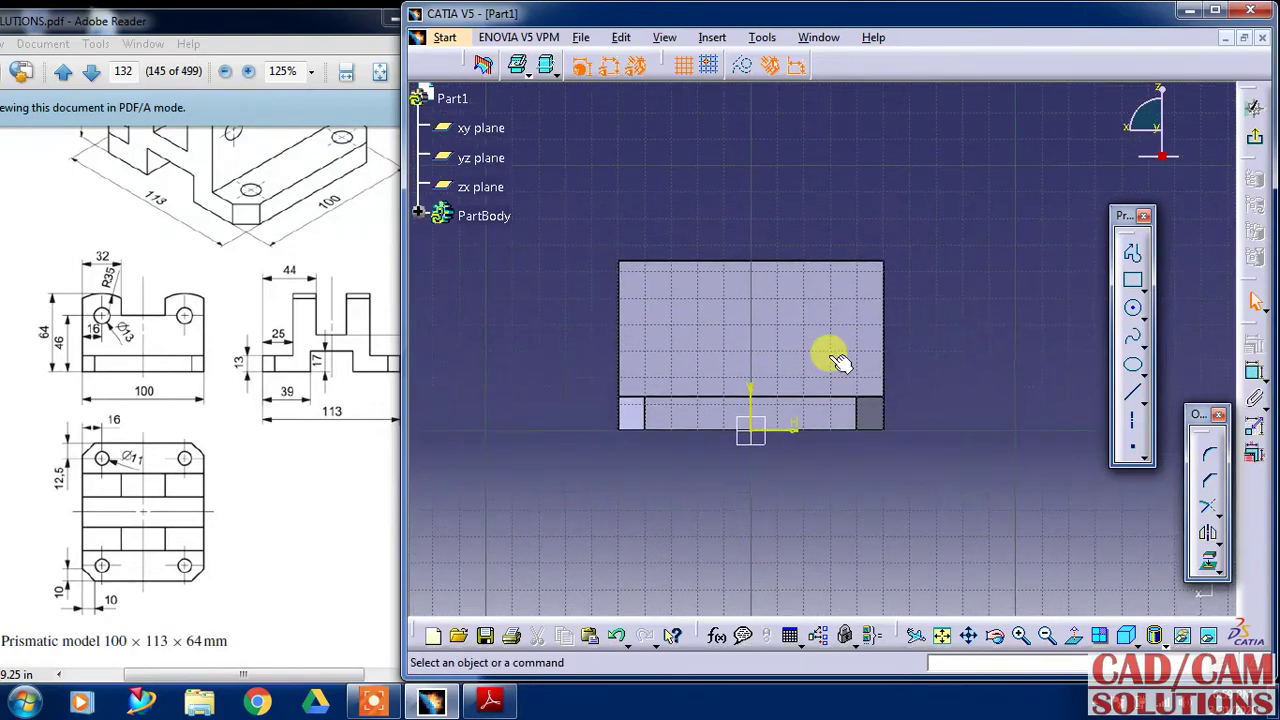
pyautogui.click(1133, 283)
pyautogui.click(711, 248)
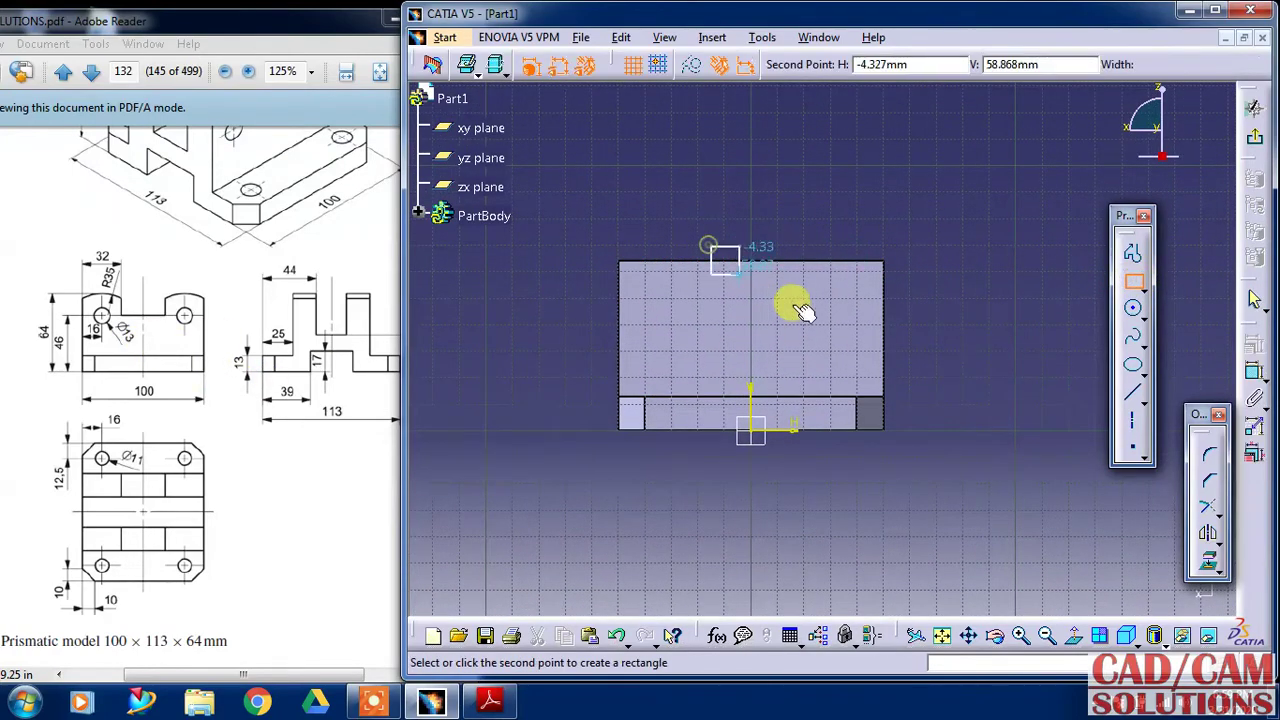
pyautogui.click(798, 330)
pyautogui.click(953, 319)
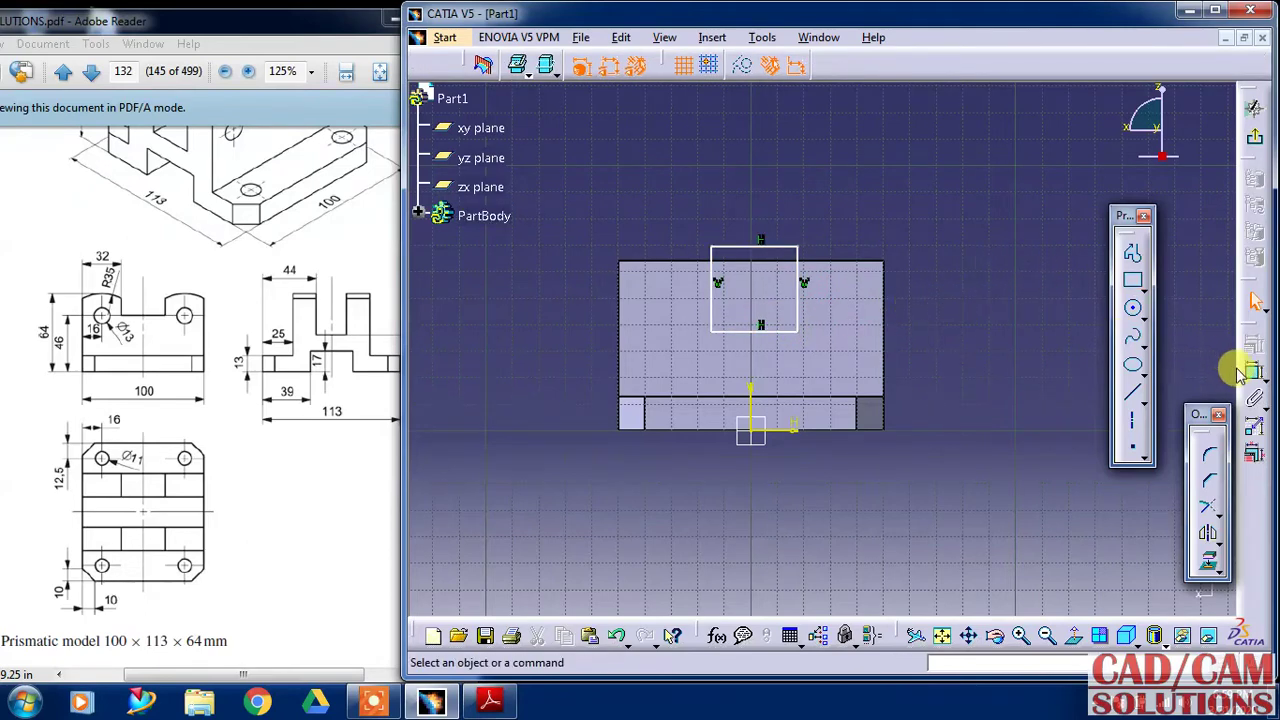
# Step: Dimension the rectangle 32 mm from both the left and right block edges
pyautogui.click(620, 277)
pyautogui.click(711, 272)
pyautogui.click(670, 224)
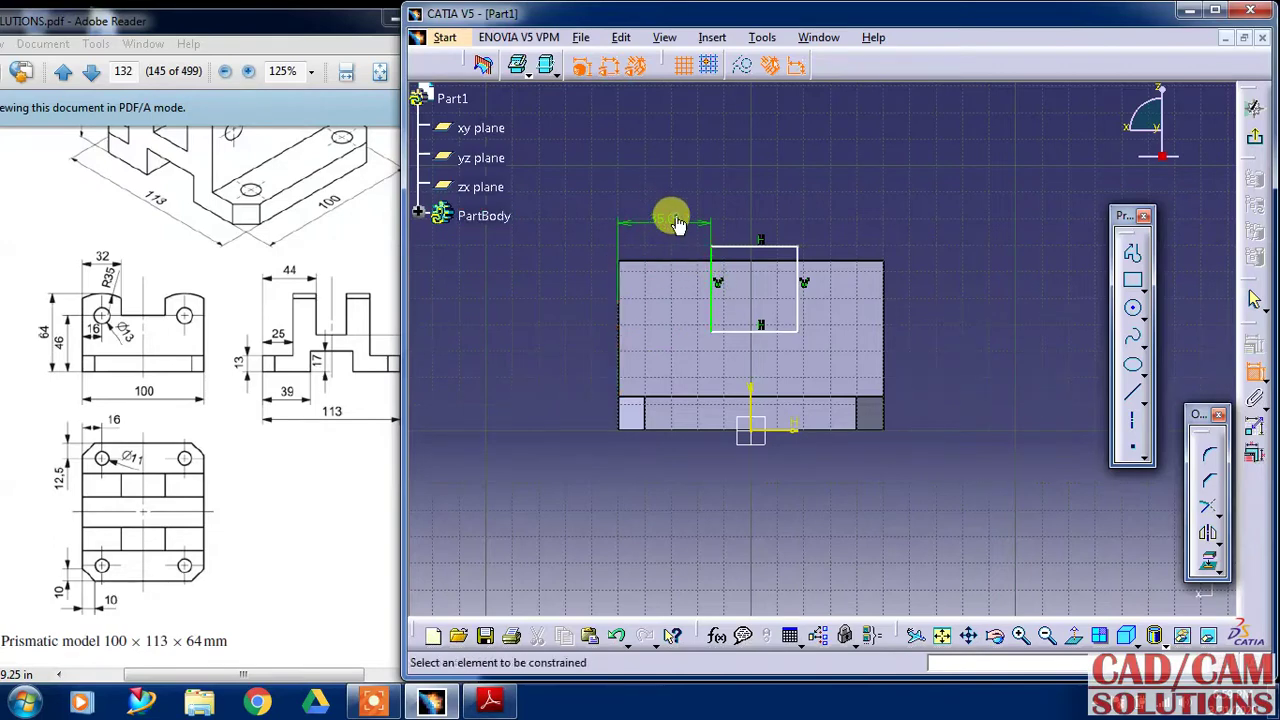
pyautogui.doubleClick(676, 222)
pyautogui.write('32')
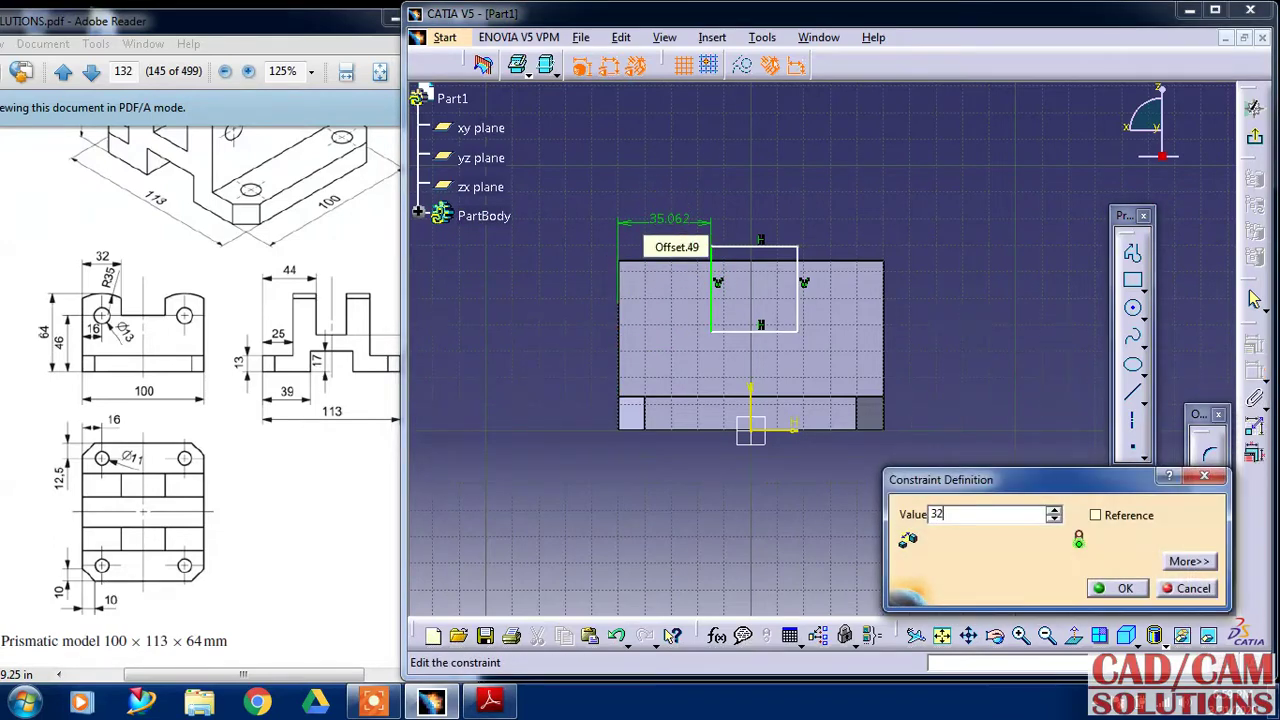
pyautogui.press('Return')
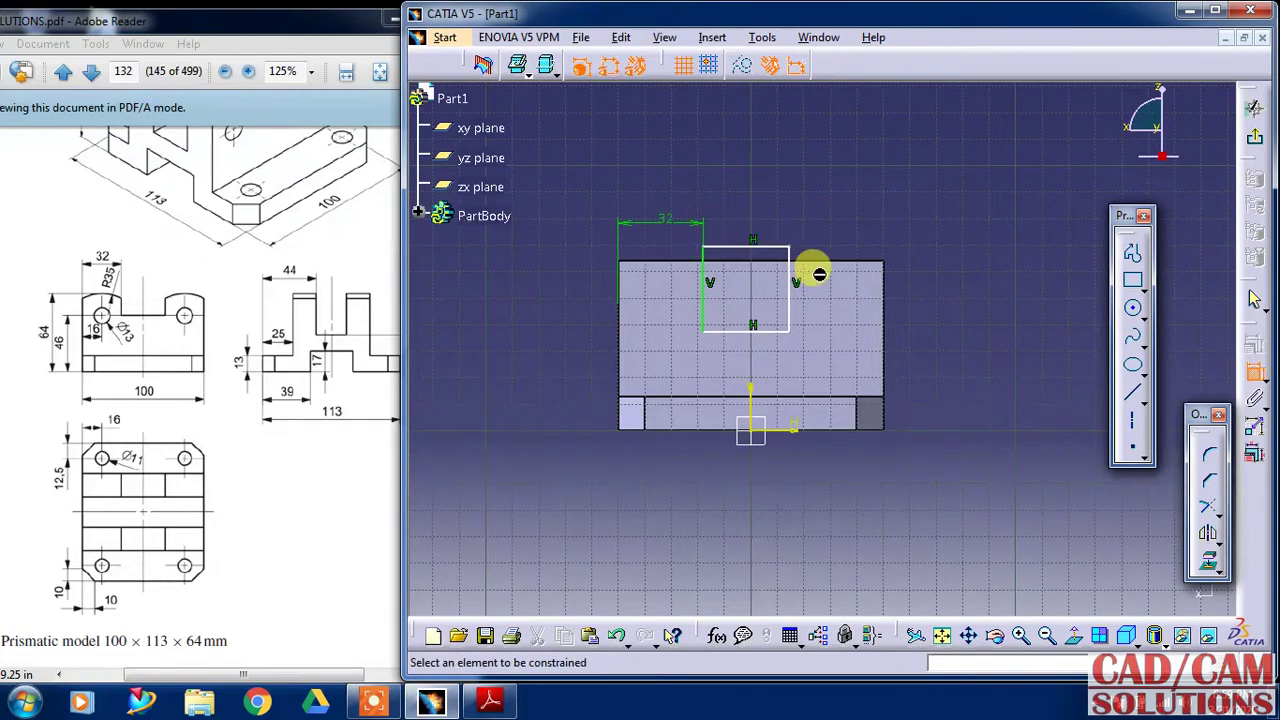
pyautogui.click(796, 300)
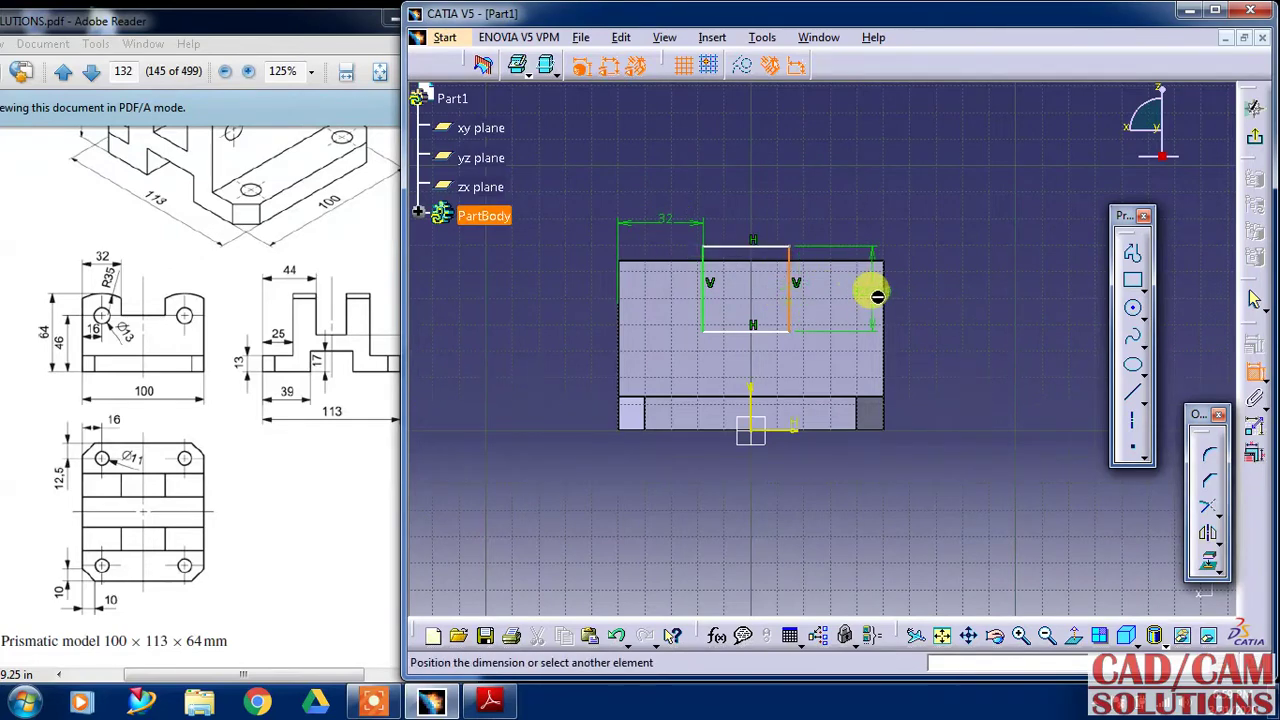
pyautogui.click(880, 295)
pyautogui.click(868, 218)
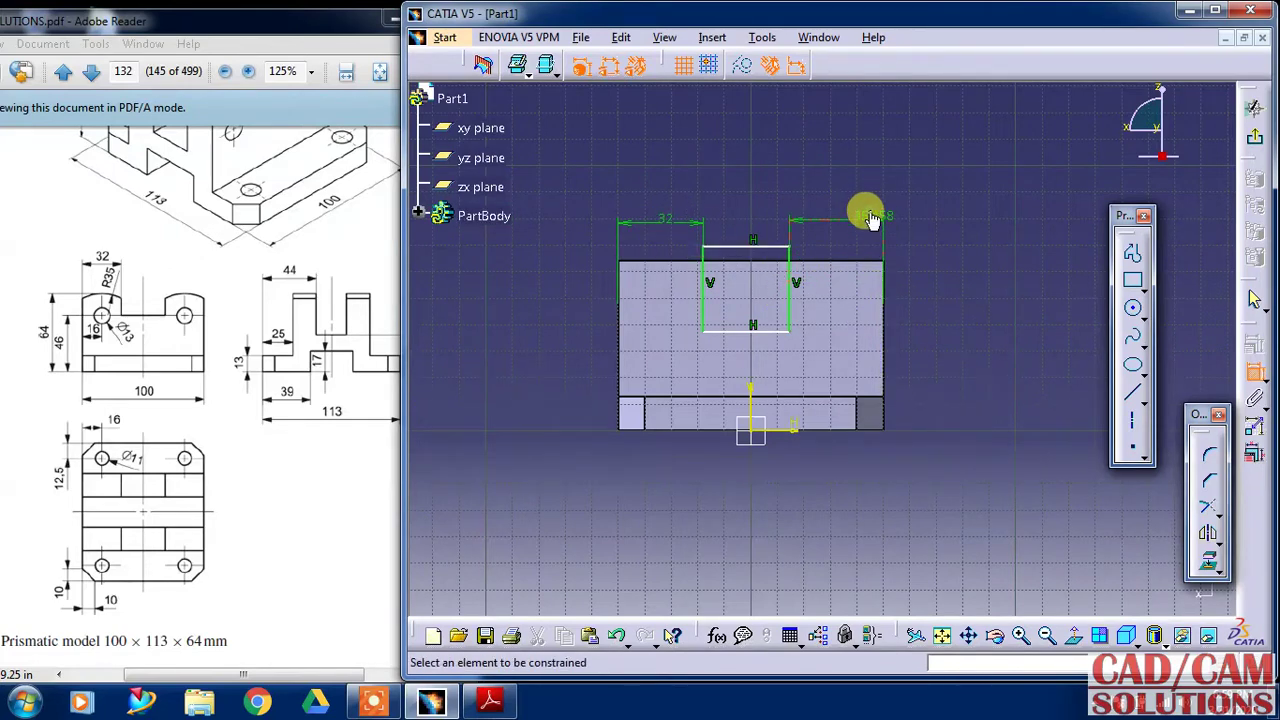
pyautogui.doubleClick(870, 217)
pyautogui.write('32')
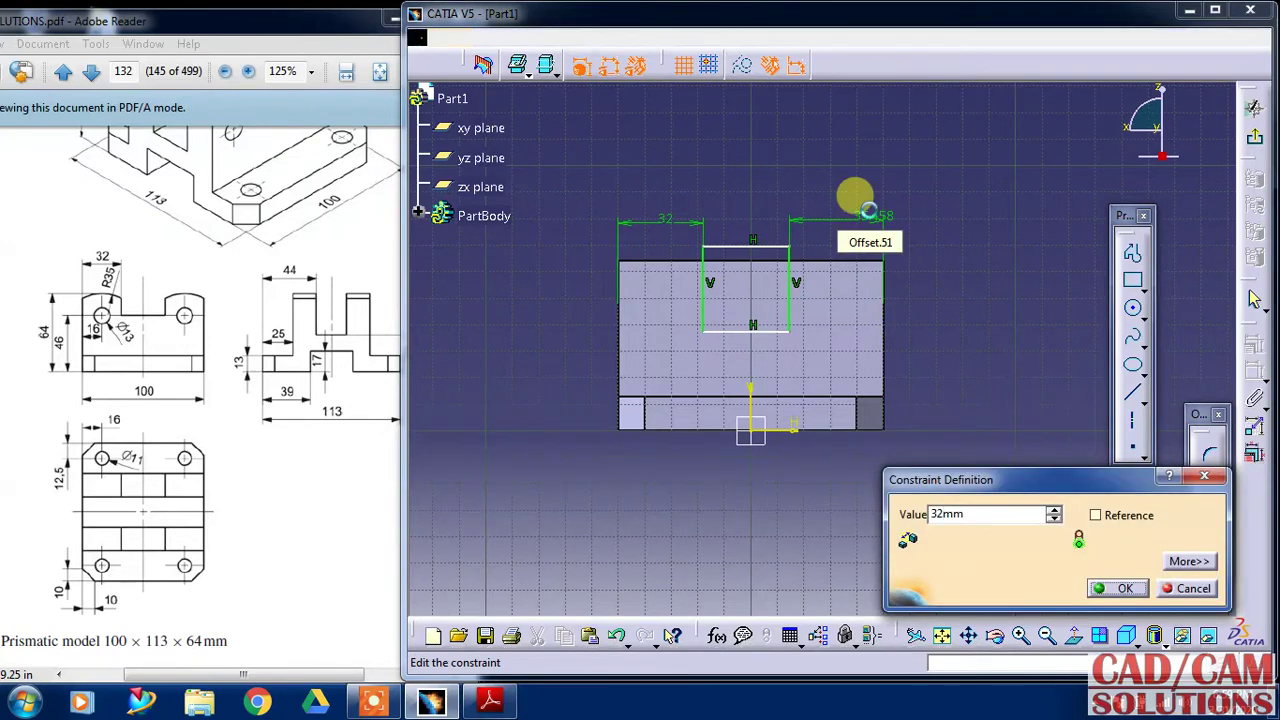
pyautogui.press('Return')
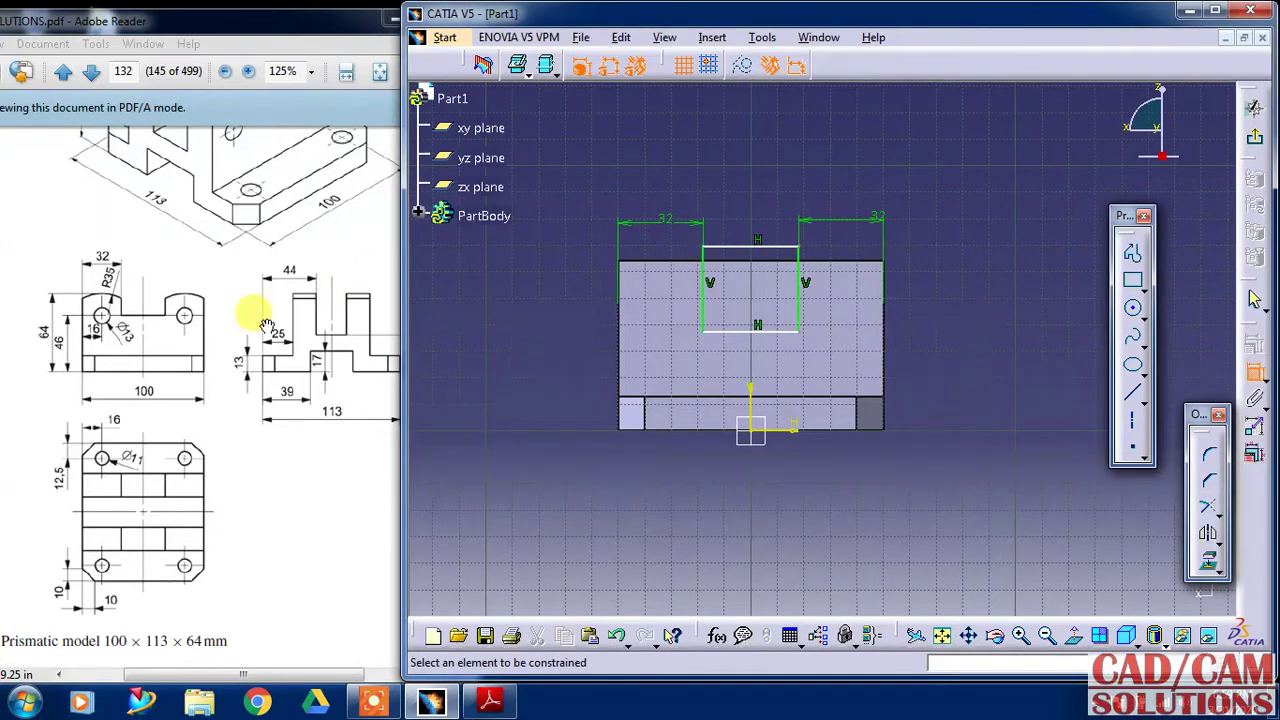
# Step: Set the rectangle's lower line 46 mm above the block's base
pyautogui.click(684, 429)
pyautogui.click(750, 334)
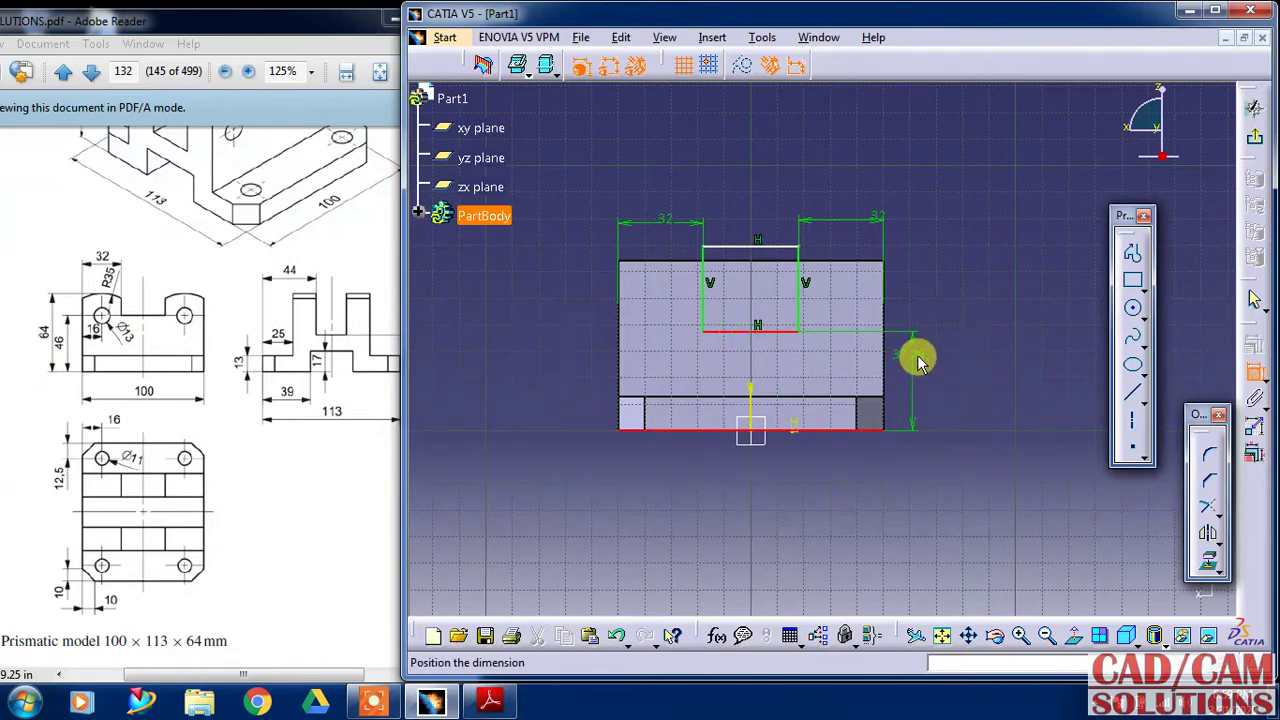
pyautogui.click(916, 356)
pyautogui.doubleClick(921, 352)
pyautogui.write('46')
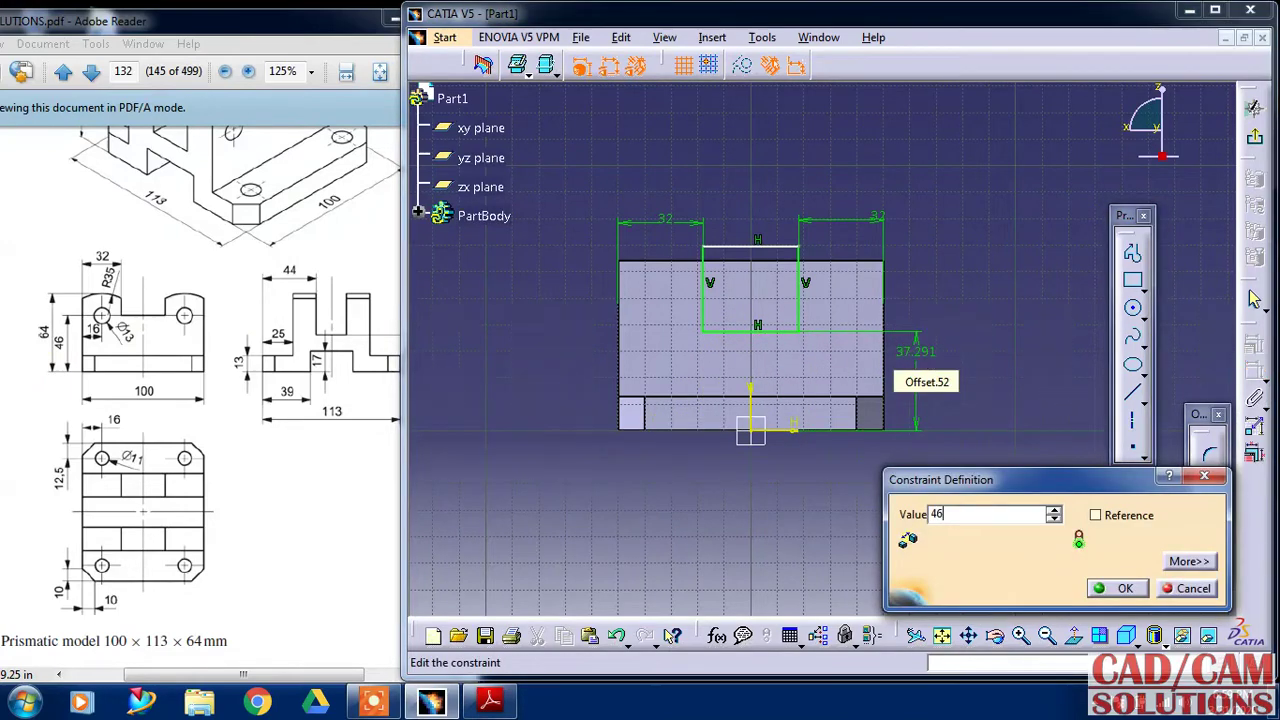
pyautogui.press('Return')
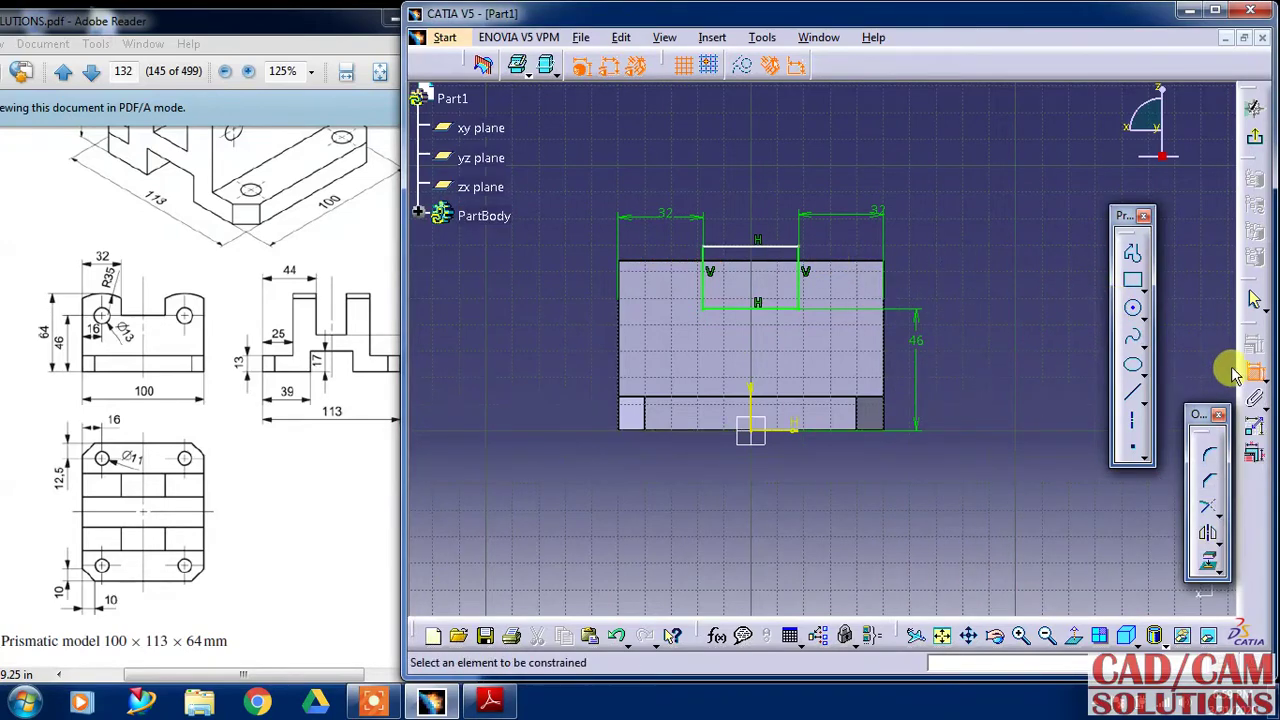
# Step: Make the rectangle's top line coincident with the block's top edge, then exit the sketch
pyautogui.click(834, 265)
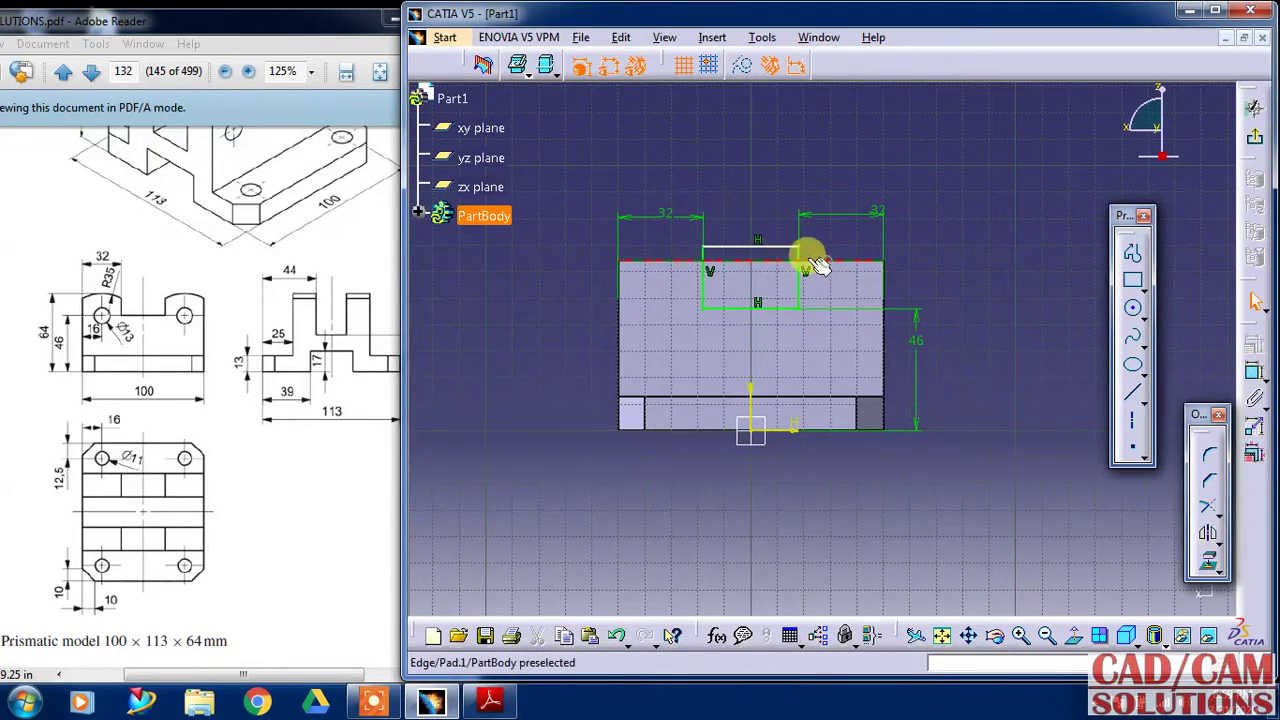
pyautogui.keyDown('ctrl'); pyautogui.click(785, 247); pyautogui.keyUp('ctrl')
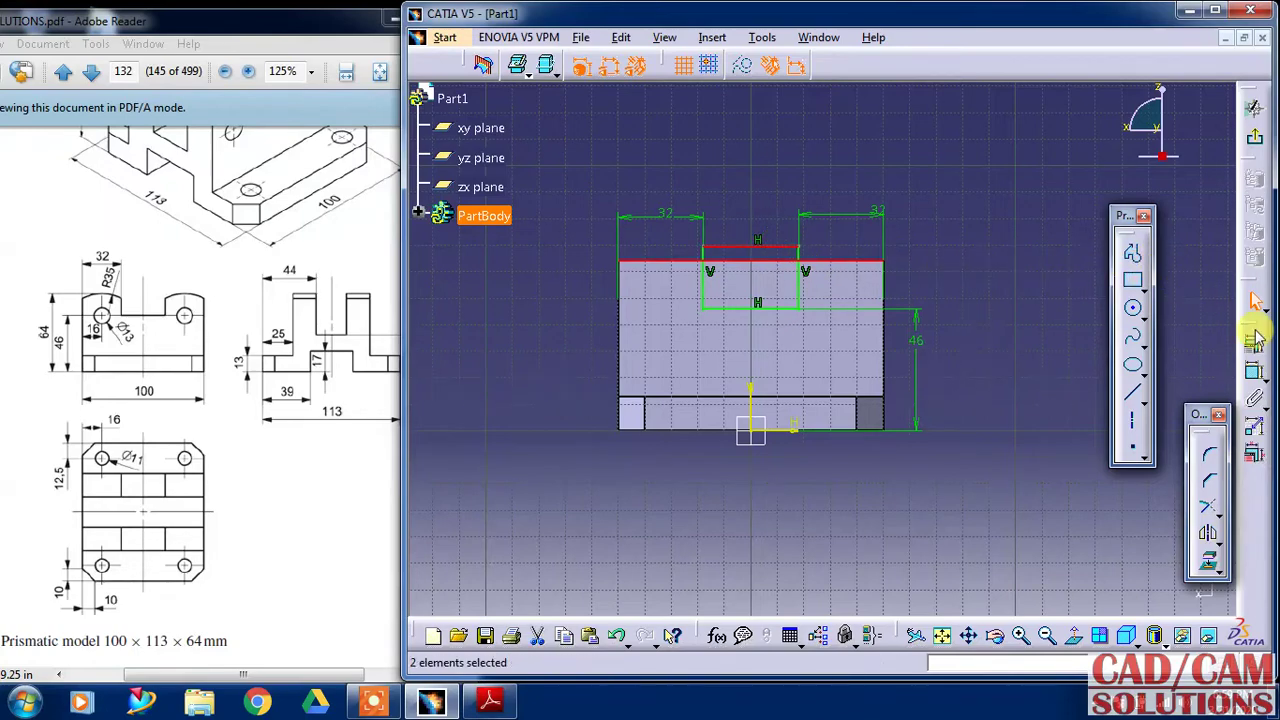
pyautogui.click(1256, 340)
pyautogui.click(1132, 408)
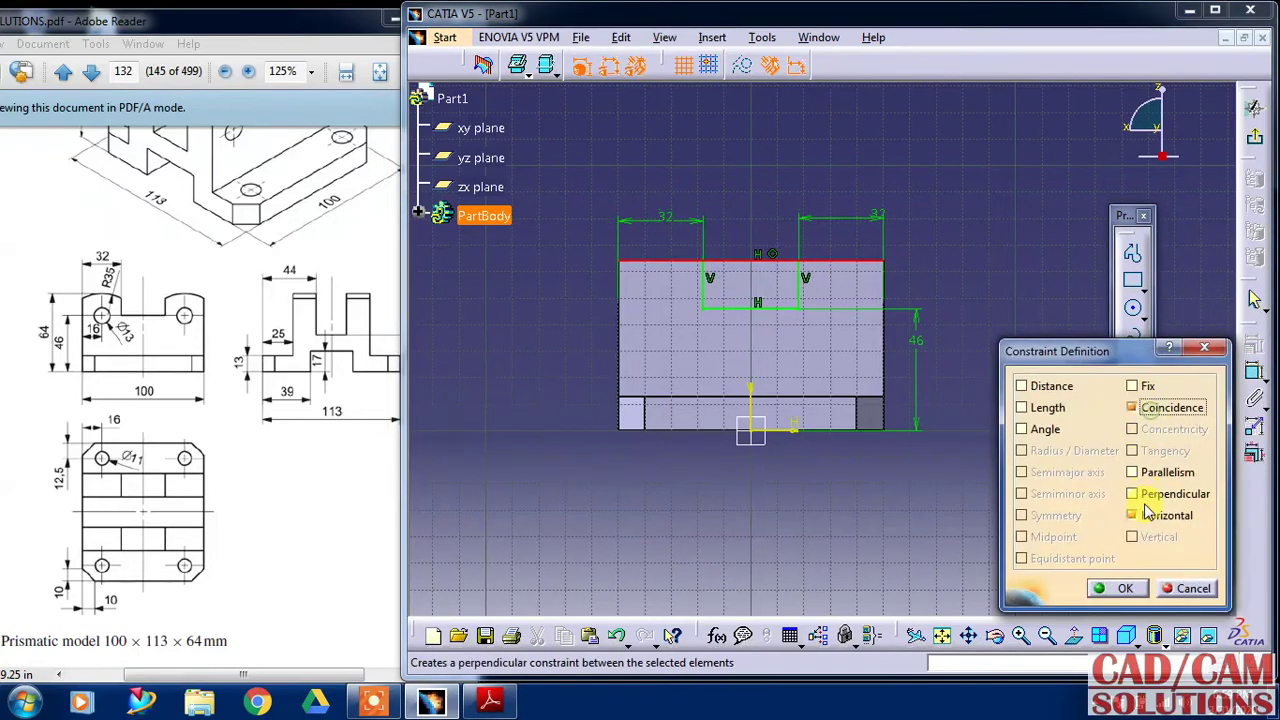
pyautogui.click(1117, 587)
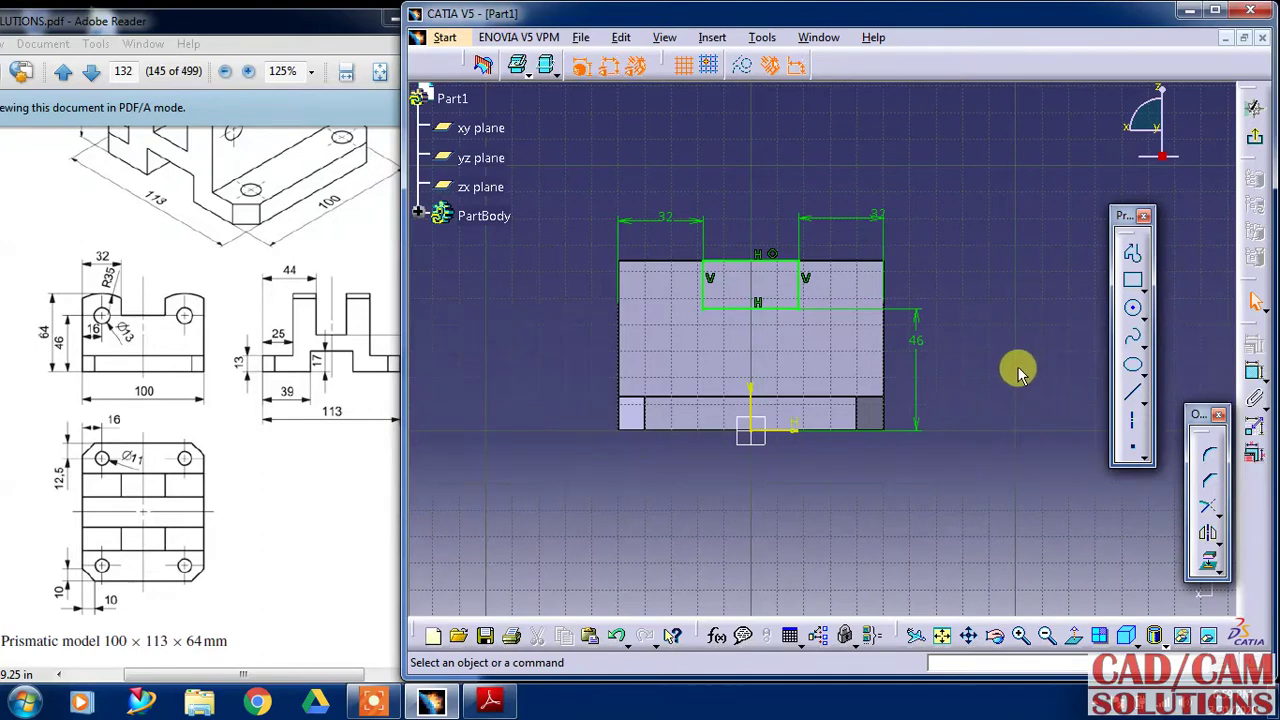
pyautogui.click(1254, 136)
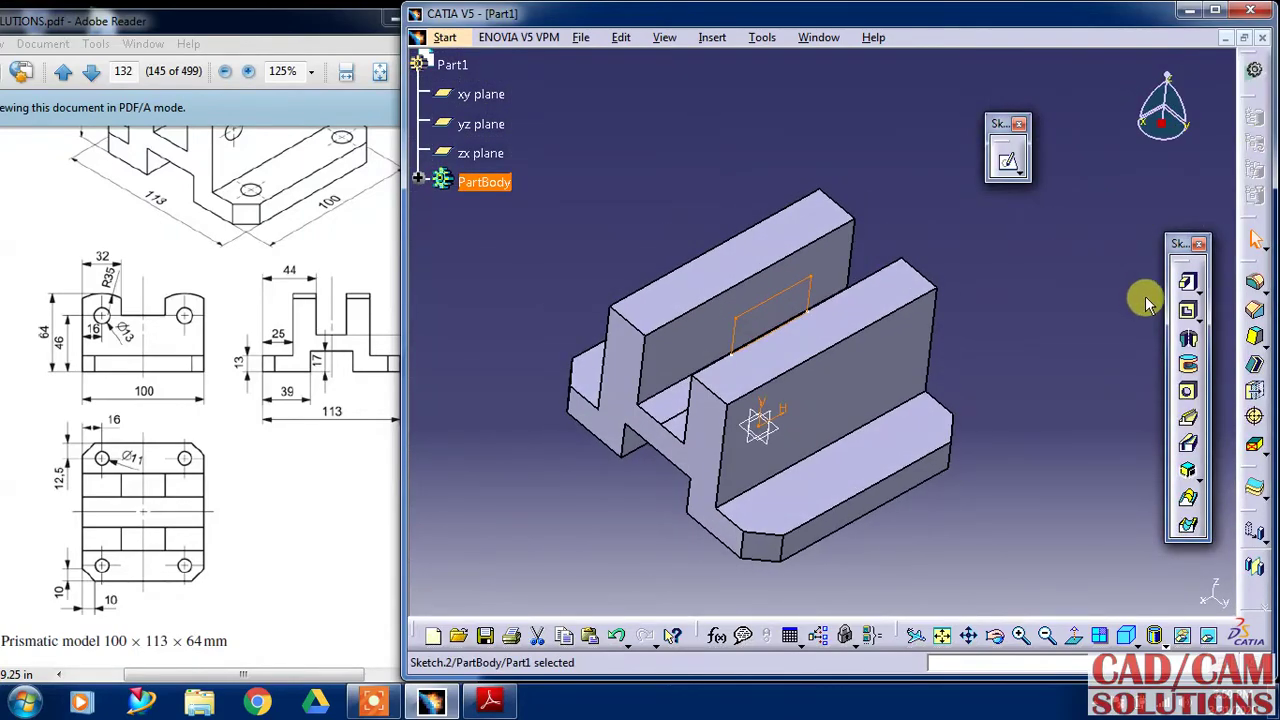
# Step: Cut a 50 mm mirrored-extent pocket from the rectangle and start a sketch on the front face
pyautogui.click(1186, 310)
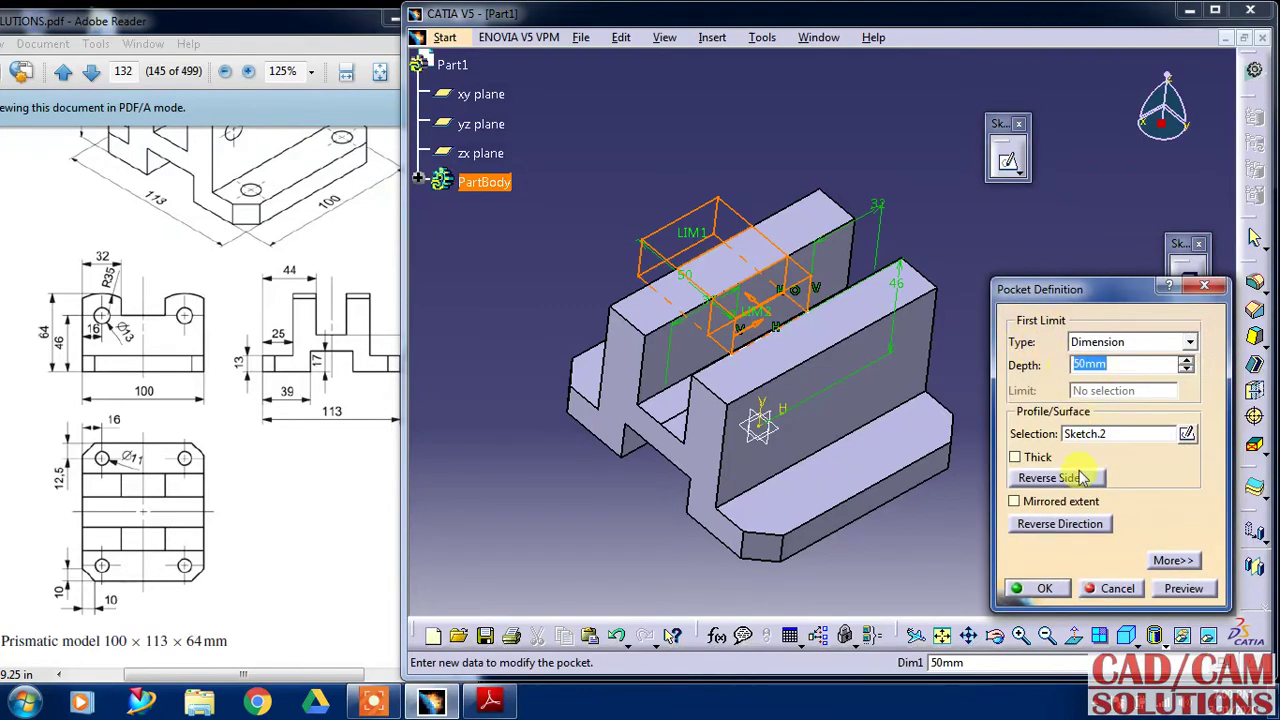
pyautogui.click(1018, 502)
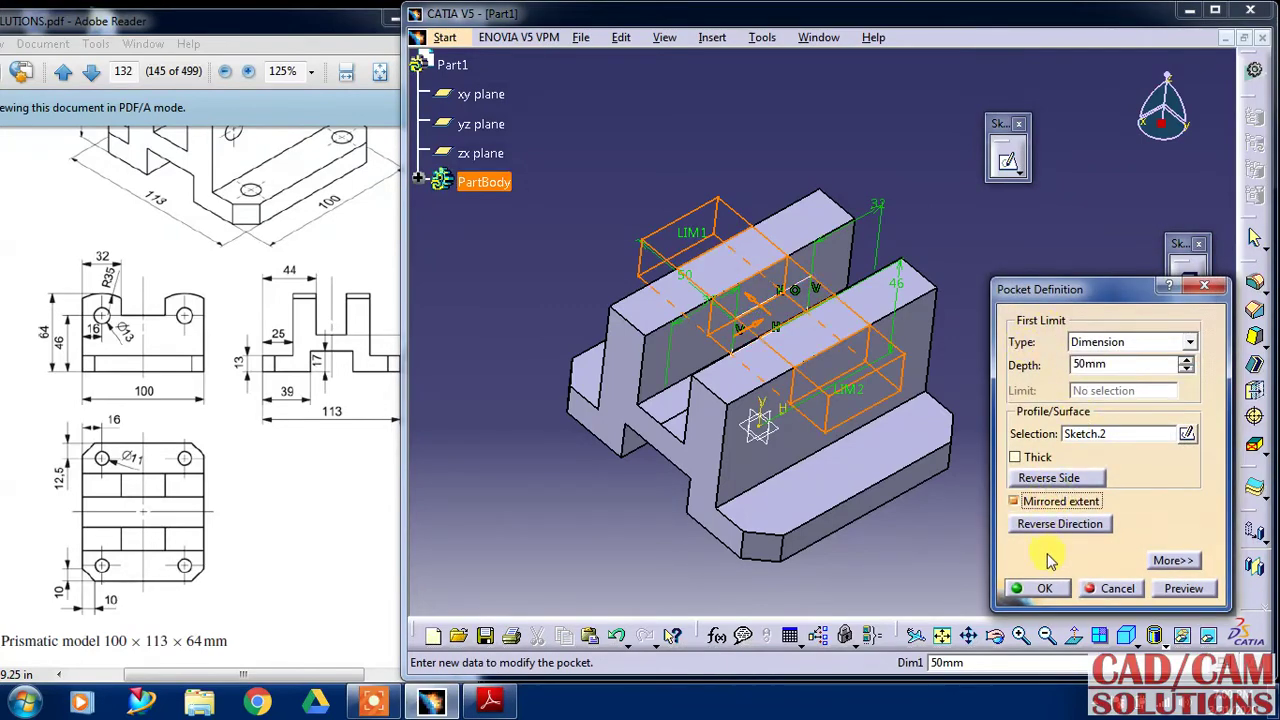
pyautogui.click(1038, 590)
pyautogui.moveTo(1000, 429)
pyautogui.mouseDown(button='middle')
pyautogui.moveTo(929, 334)
pyautogui.moveTo(903, 351)
pyautogui.mouseUp(button='middle')
pyautogui.click(1007, 160)
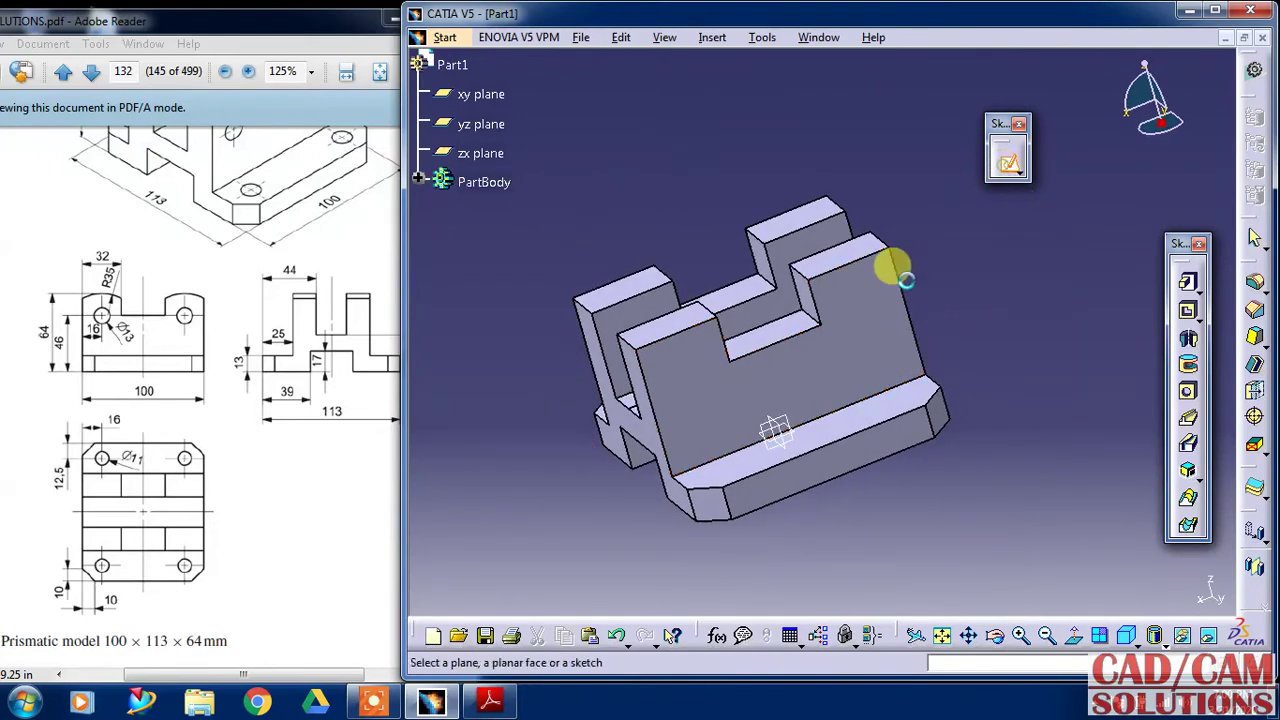
pyautogui.click(835, 400)
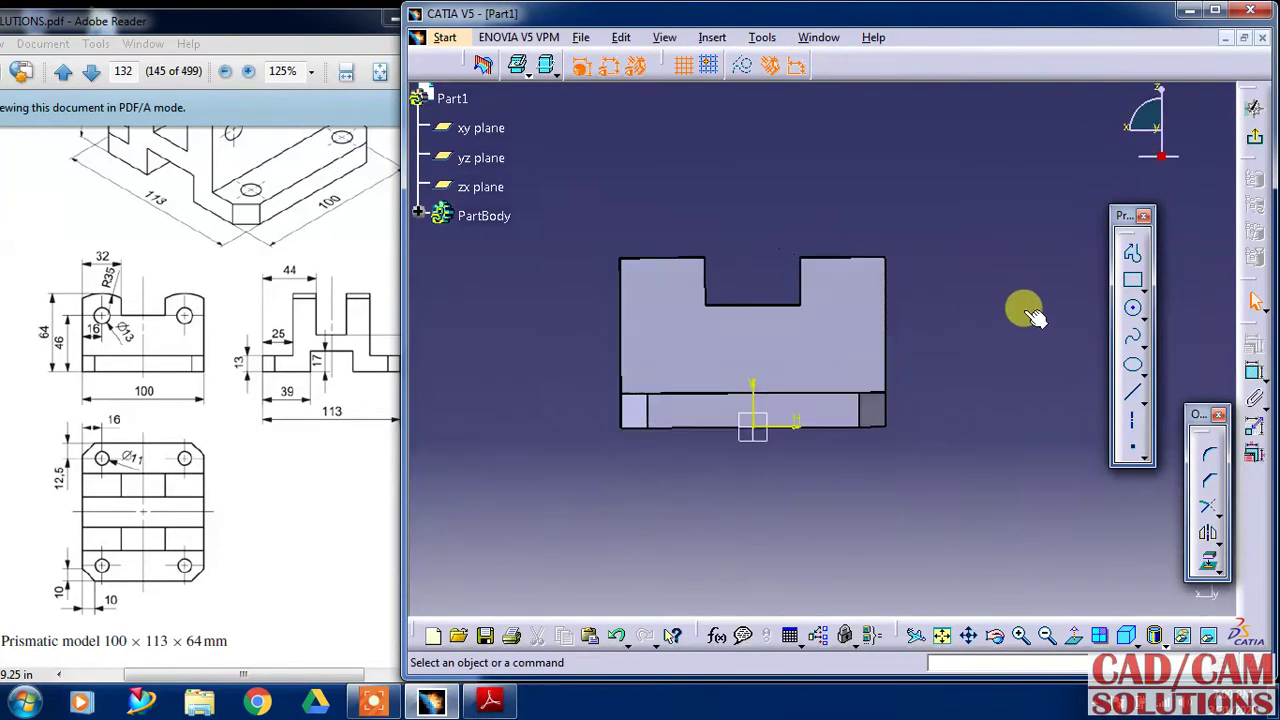
# Step: Draw the hole circle near the upper-left corner with a 13 mm diameter
pyautogui.click(1133, 315)
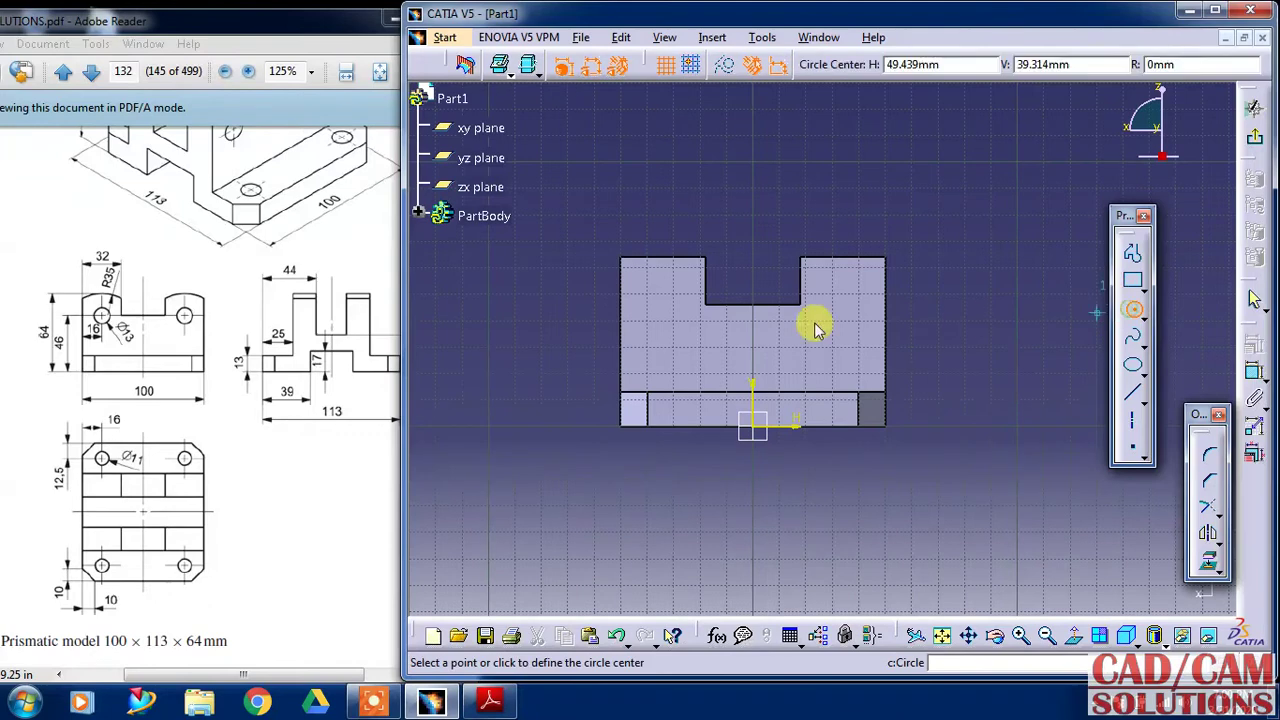
pyautogui.click(655, 291)
pyautogui.click(676, 291)
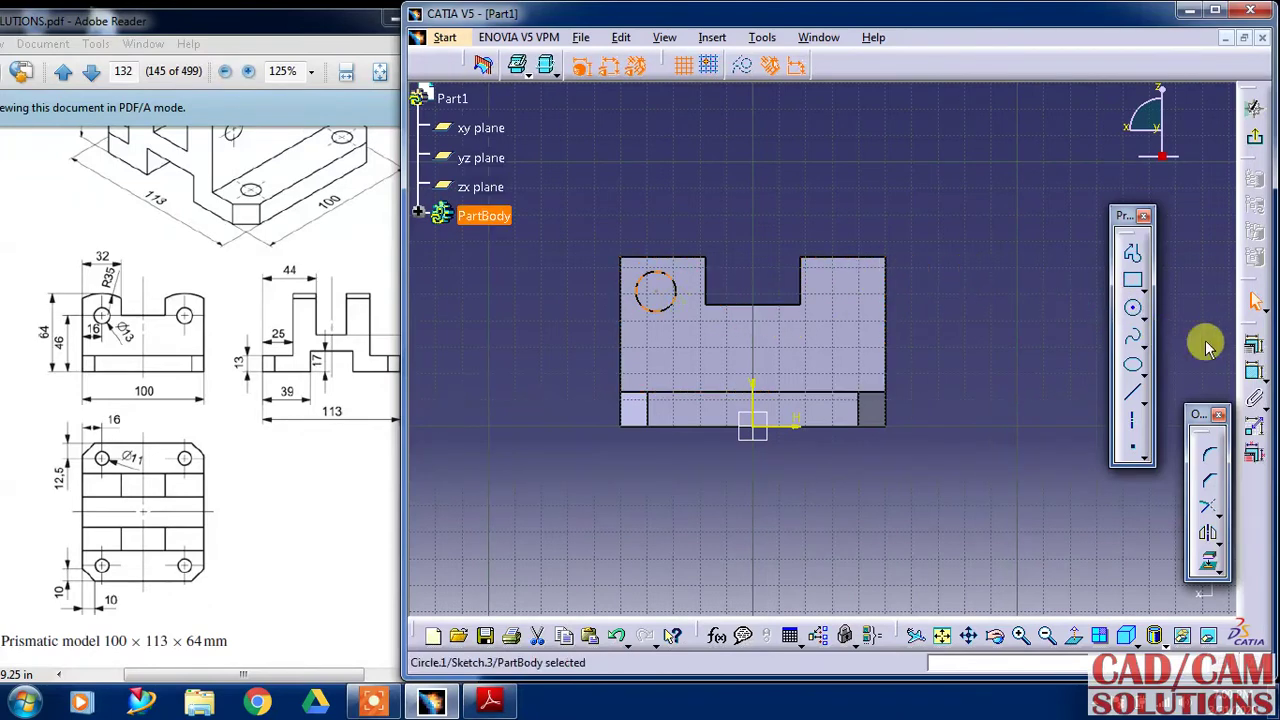
pyautogui.click(1252, 368)
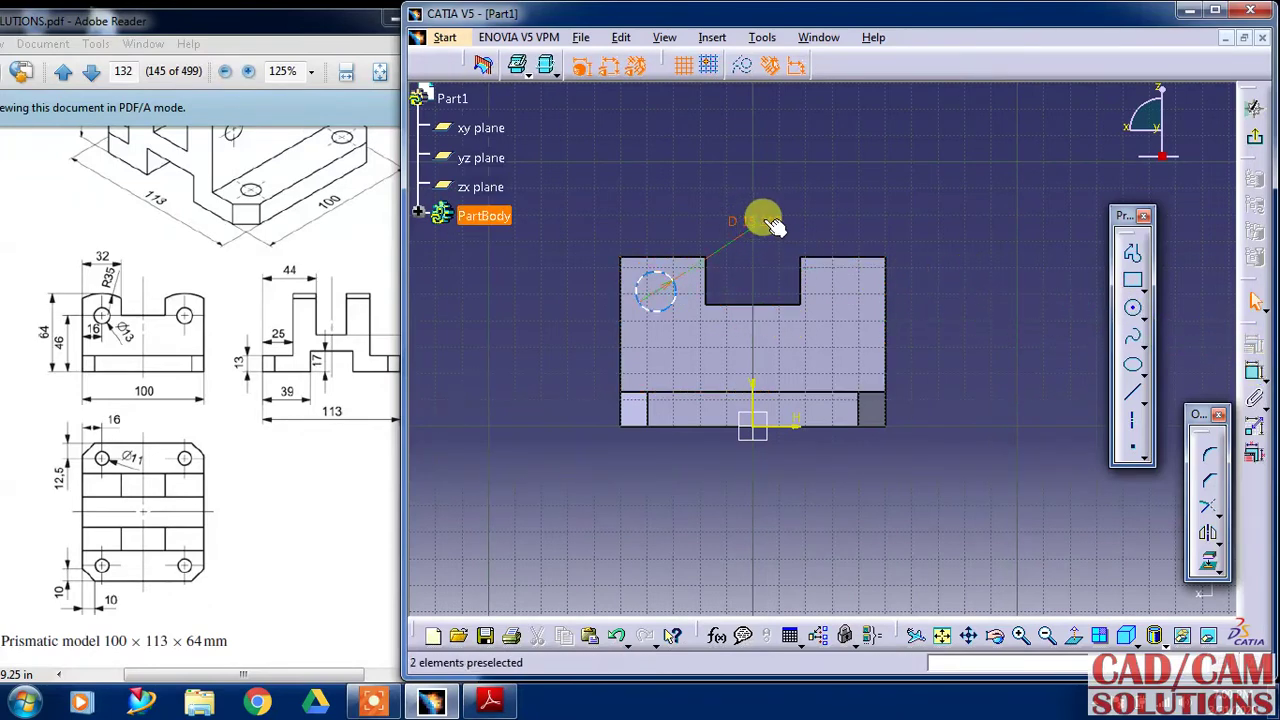
pyautogui.doubleClick(768, 224)
pyautogui.write('13')
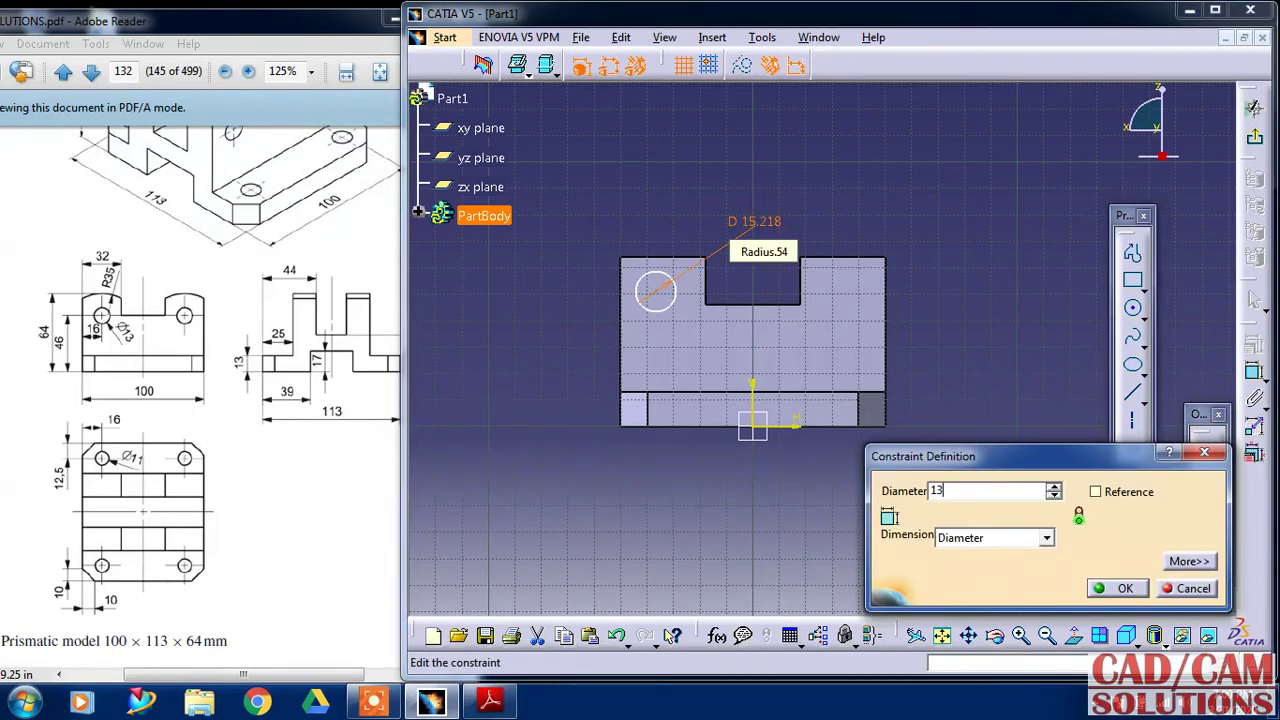
pyautogui.press('Return')
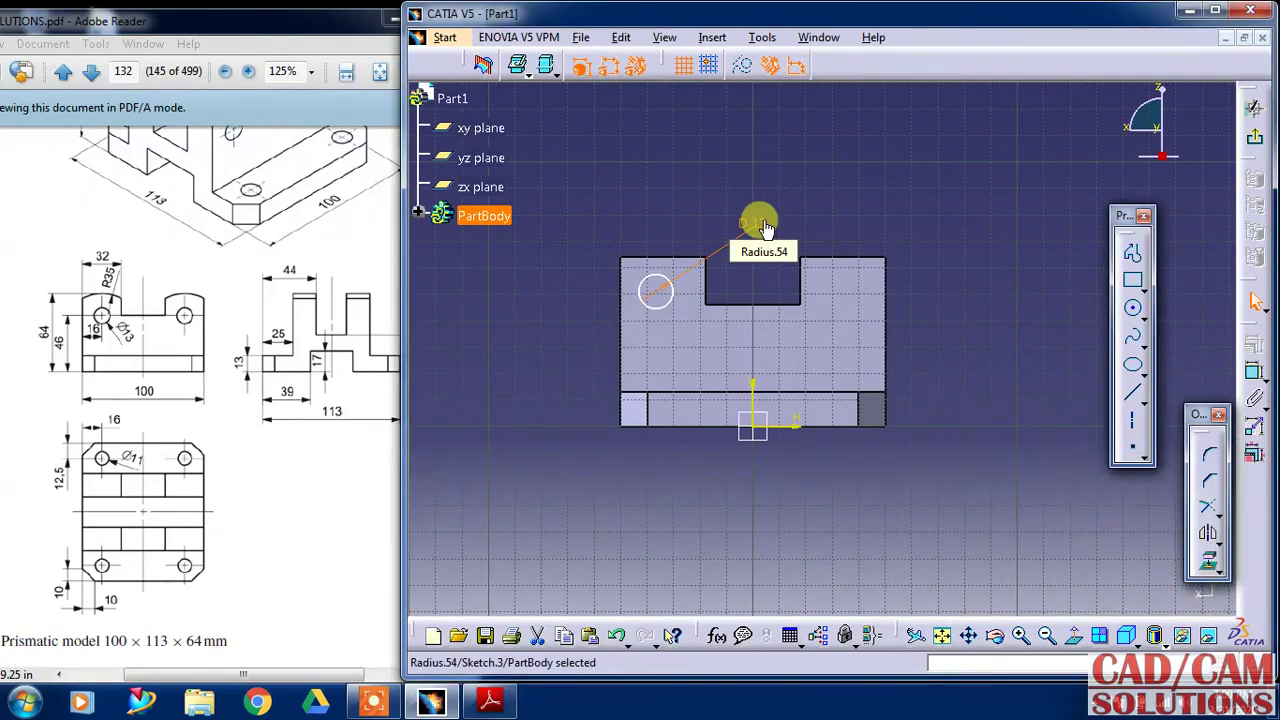
# Step: Place the hole centre 16 mm from the left edge
pyautogui.click(800, 166)
pyautogui.click(1252, 368)
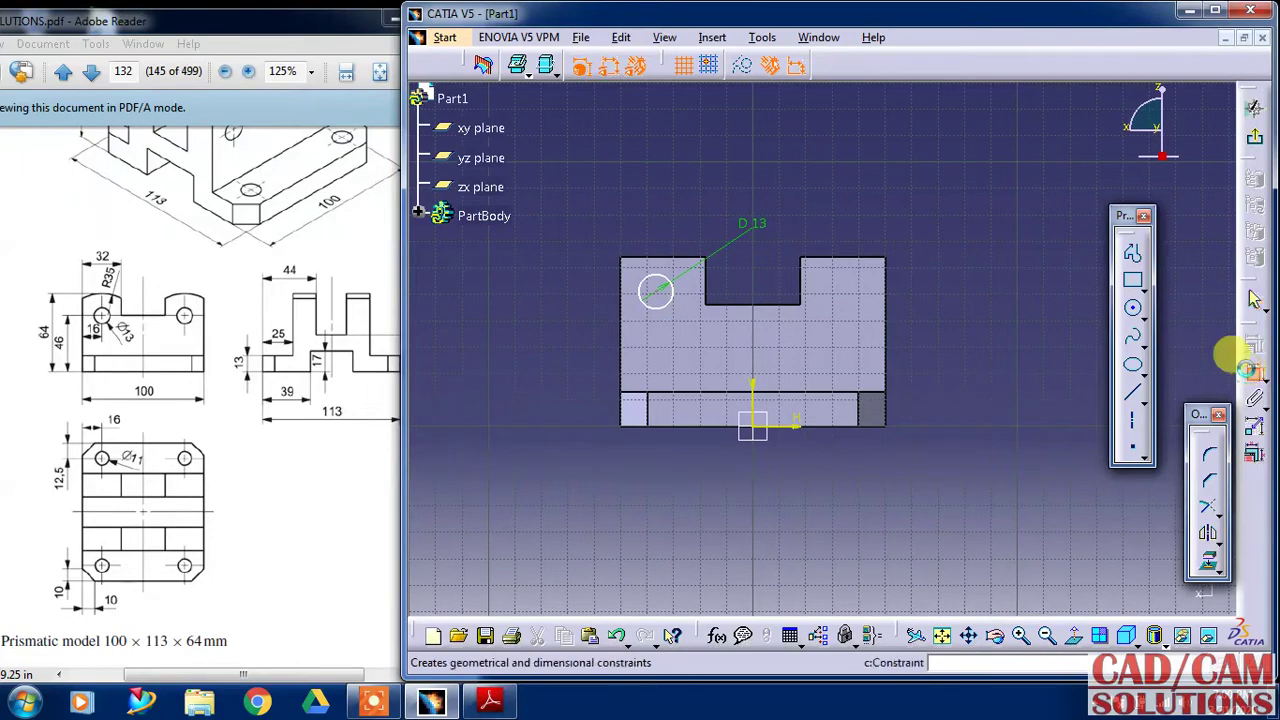
pyautogui.moveTo(722, 333); pyautogui.dragTo(600, 263, button='middle')
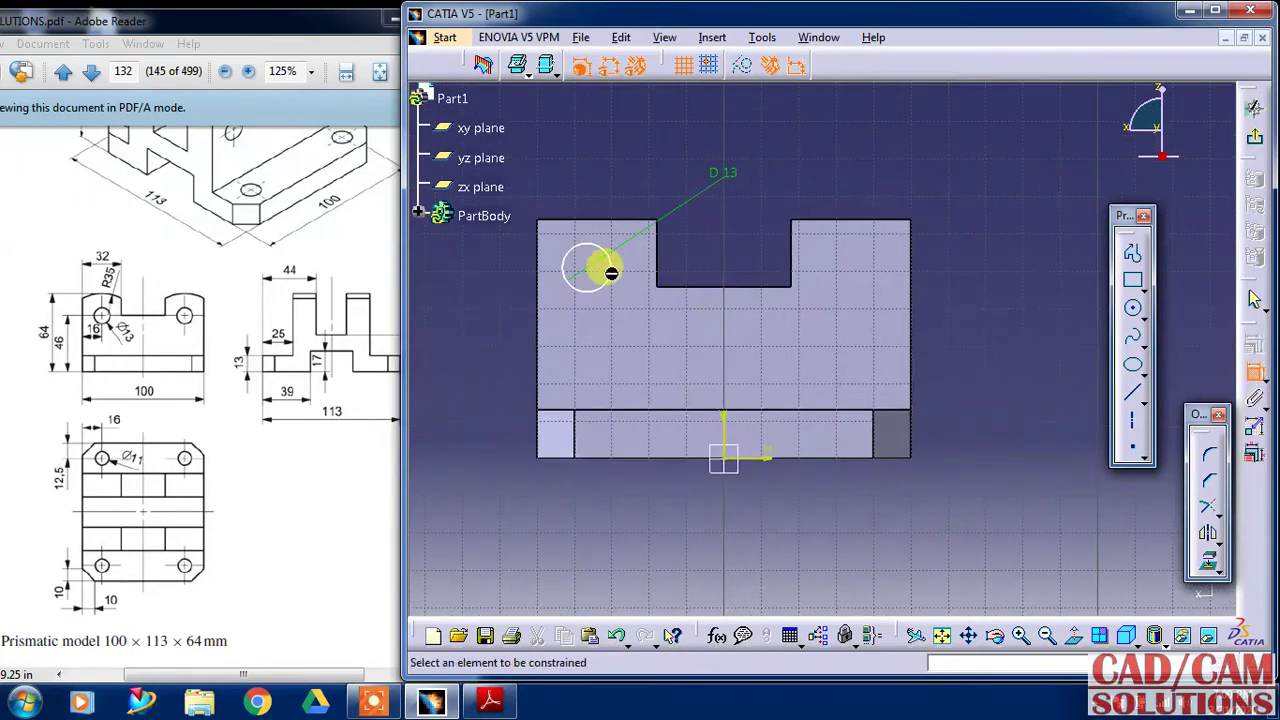
pyautogui.click(538, 268)
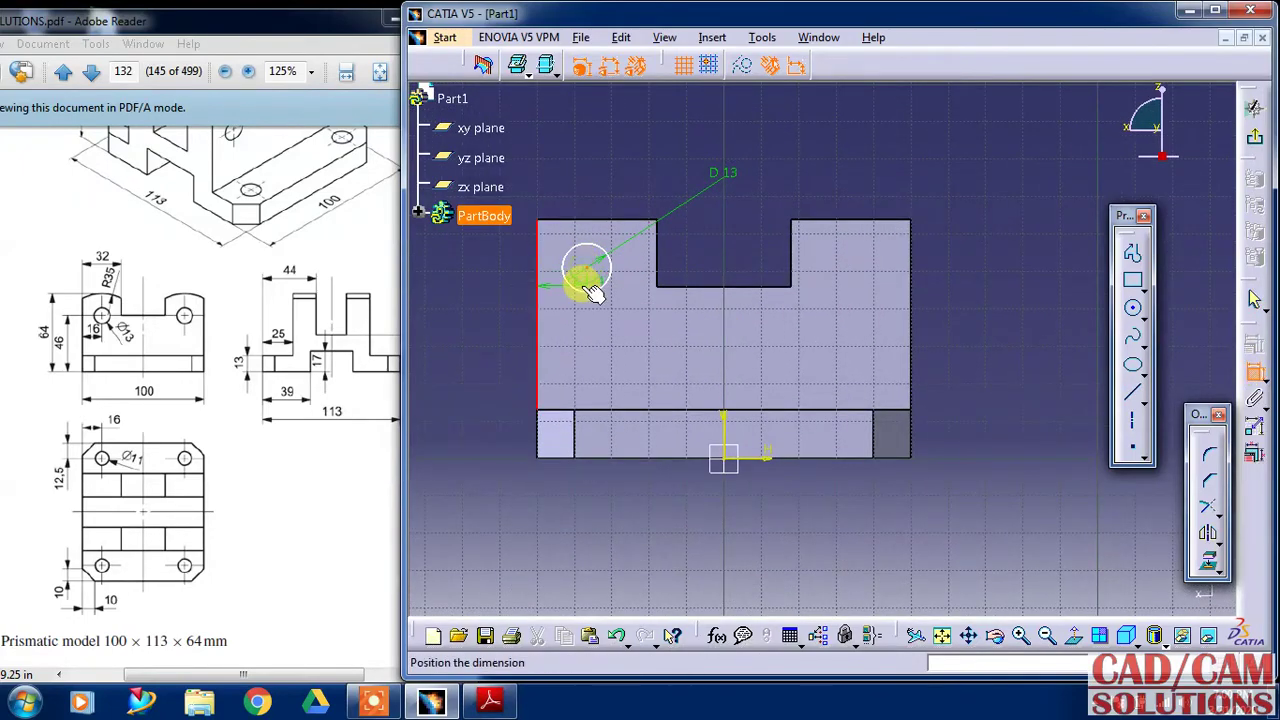
pyautogui.doubleClick(519, 301)
pyautogui.write('16')
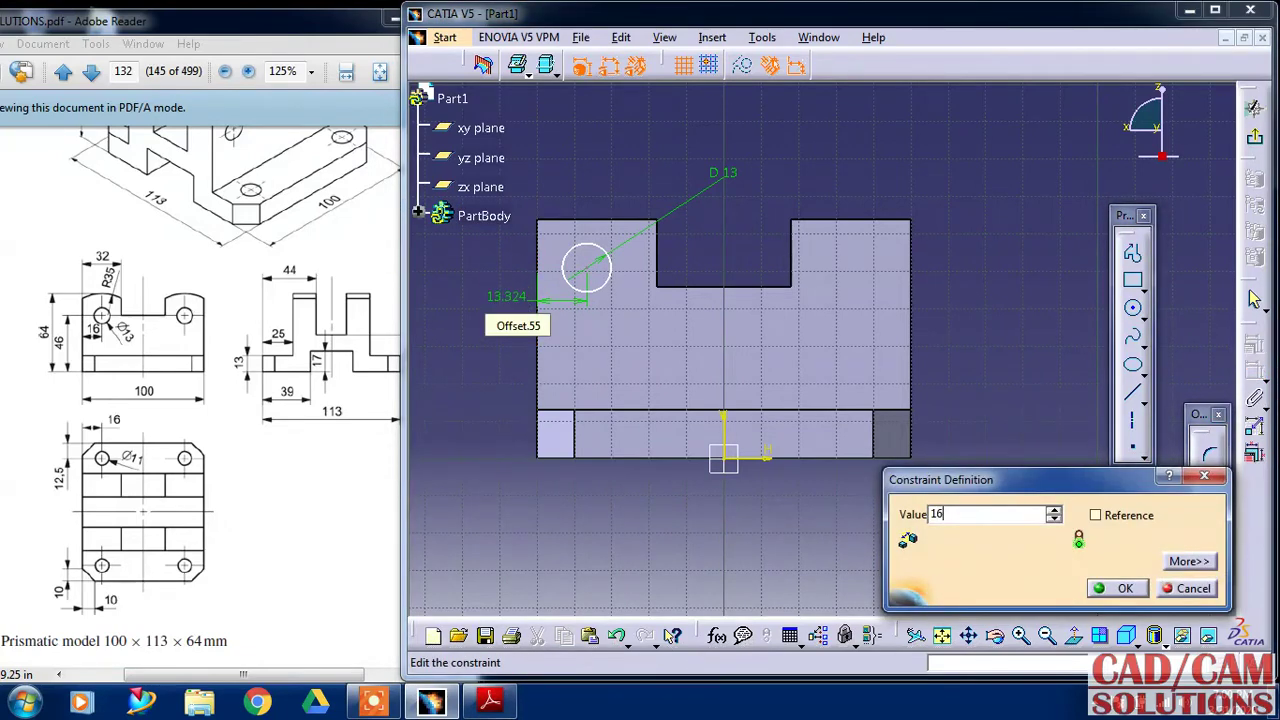
pyautogui.press('Return')
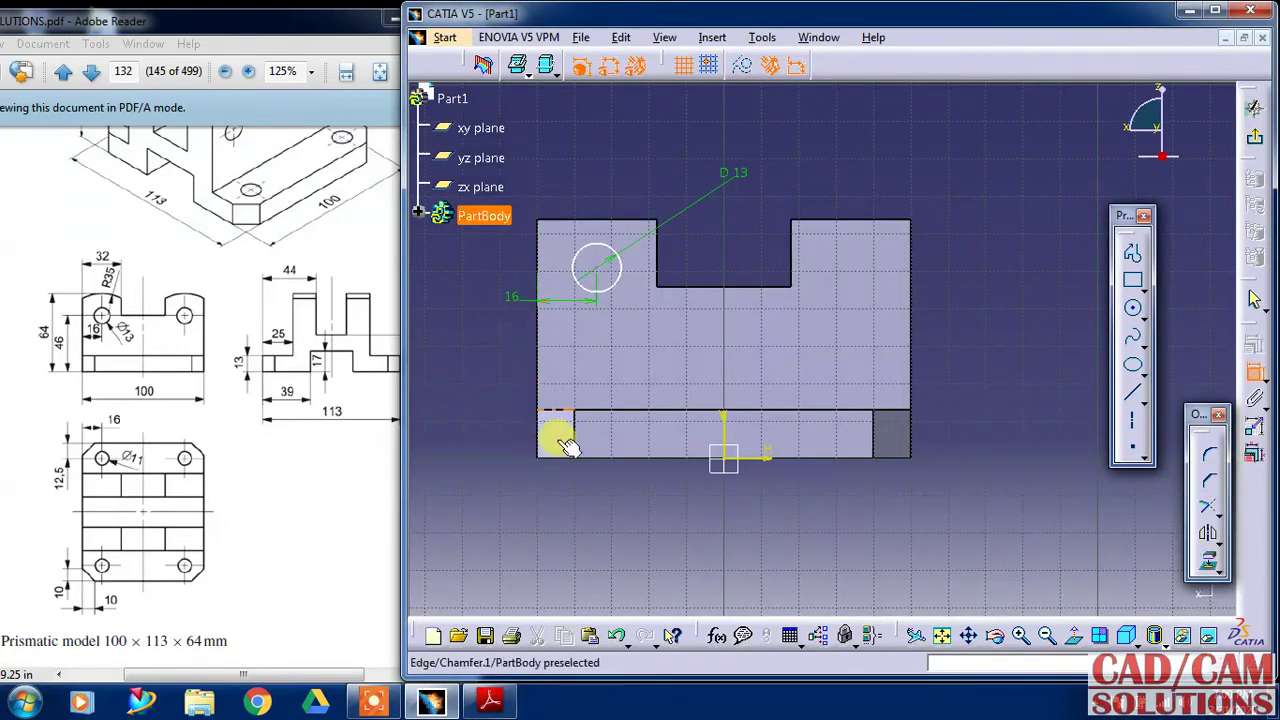
# Step: Set the hole centre 46 mm above the bottom edge
pyautogui.click(632, 457)
pyautogui.click(595, 268)
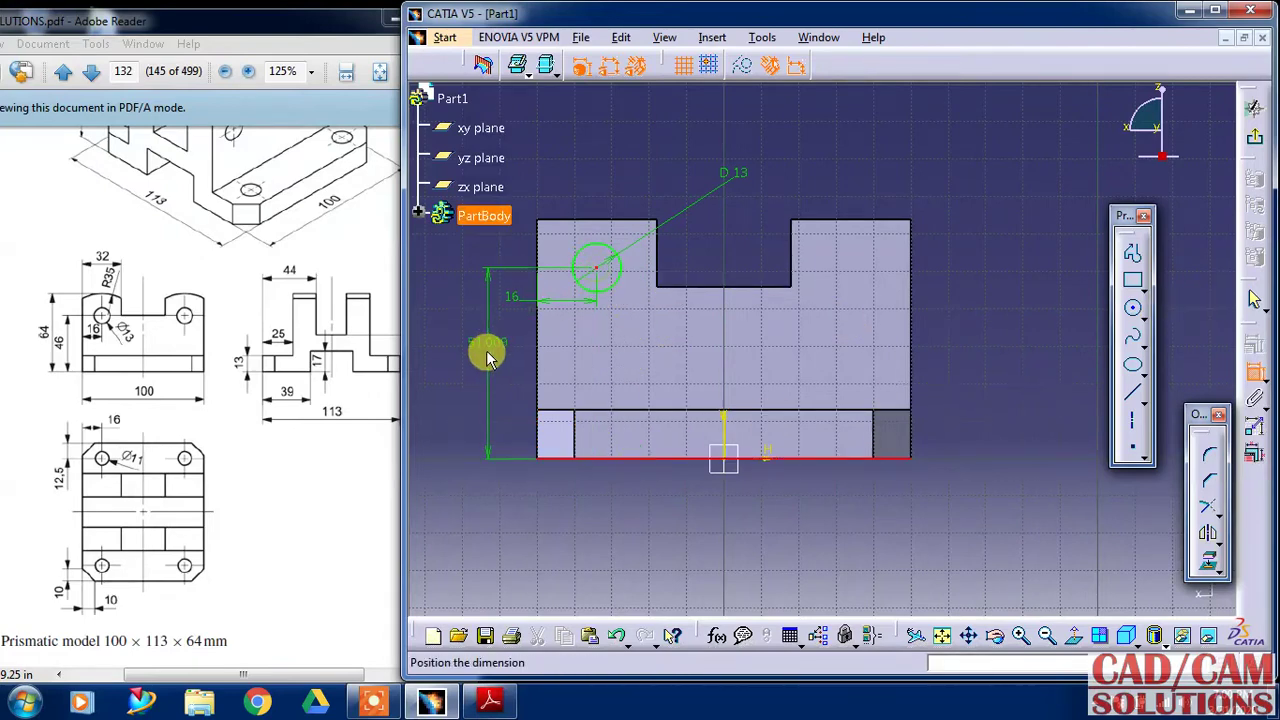
pyautogui.click(484, 345)
pyautogui.doubleClick(488, 346)
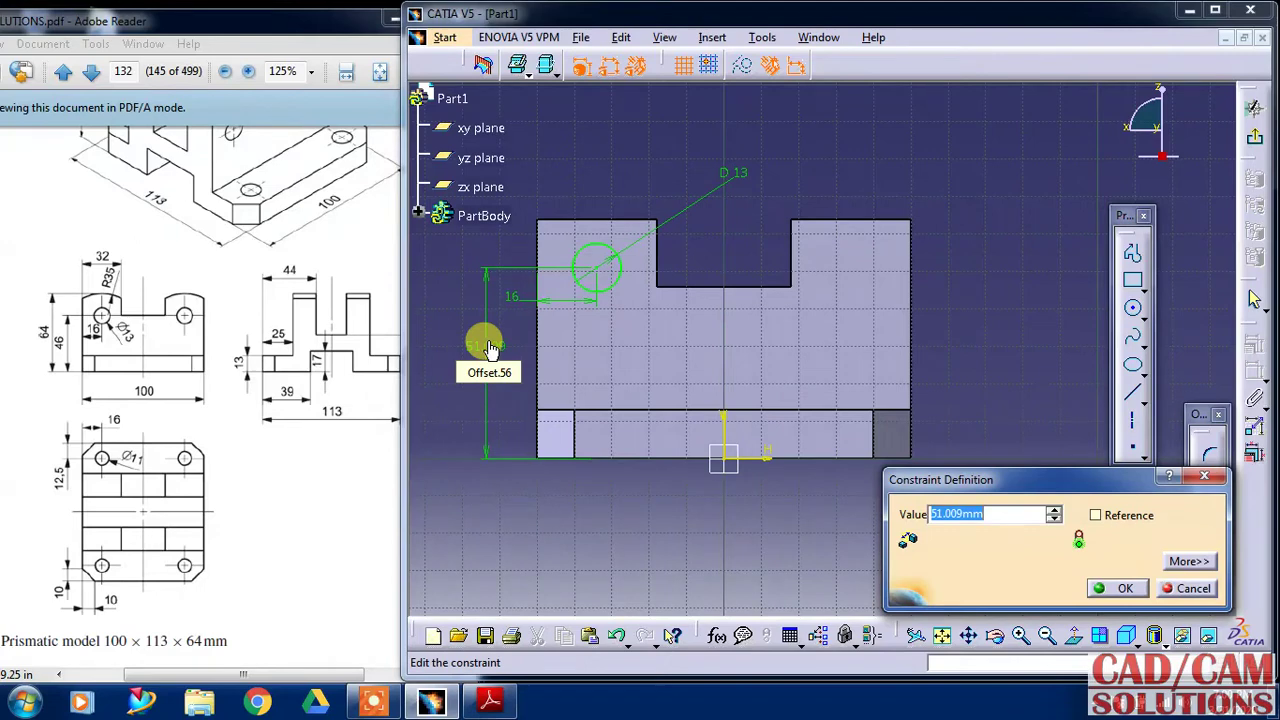
pyautogui.press('Return')
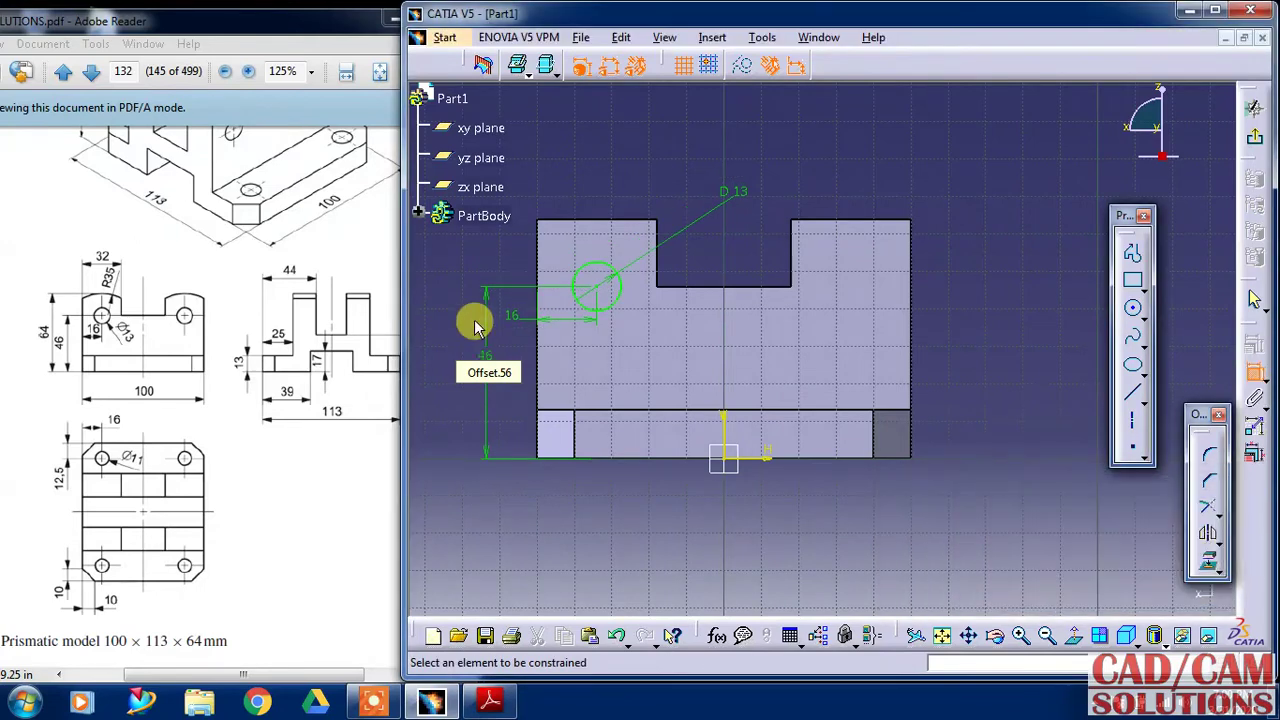
# Step: Draw a trial 70 mm circle on the hole centre, then delete it
pyautogui.click(1132, 308)
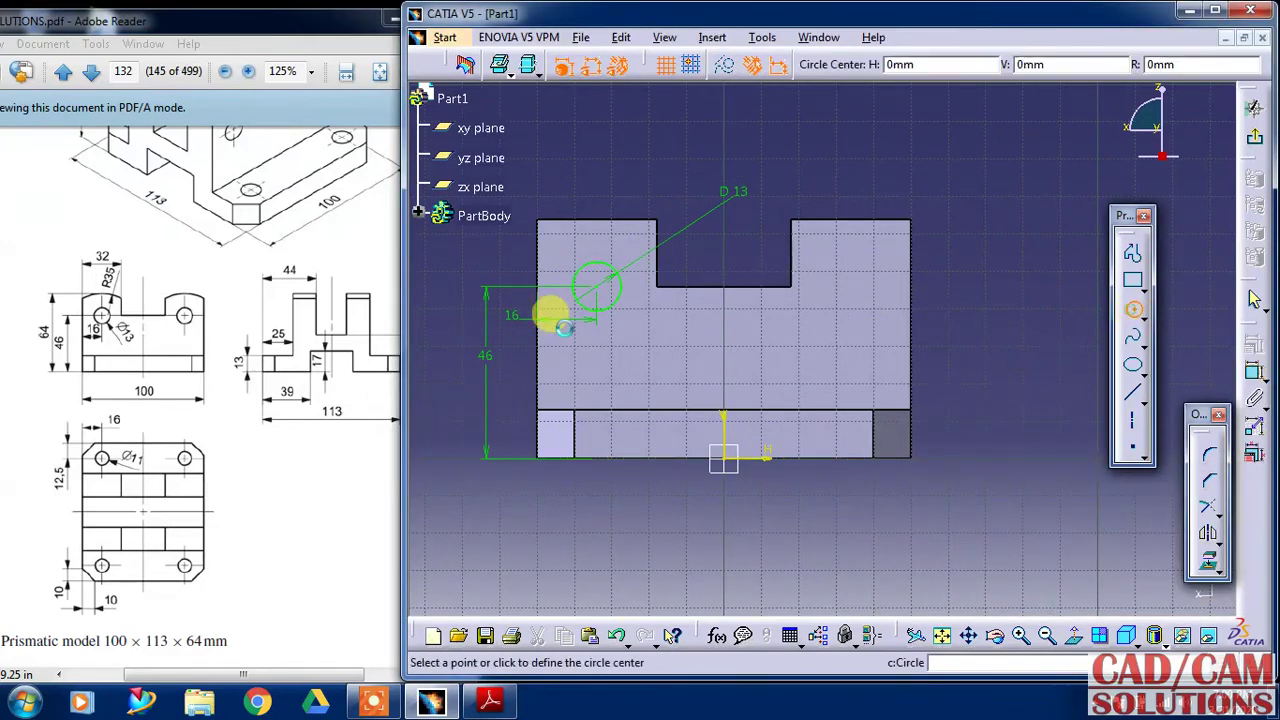
pyautogui.click(603, 288)
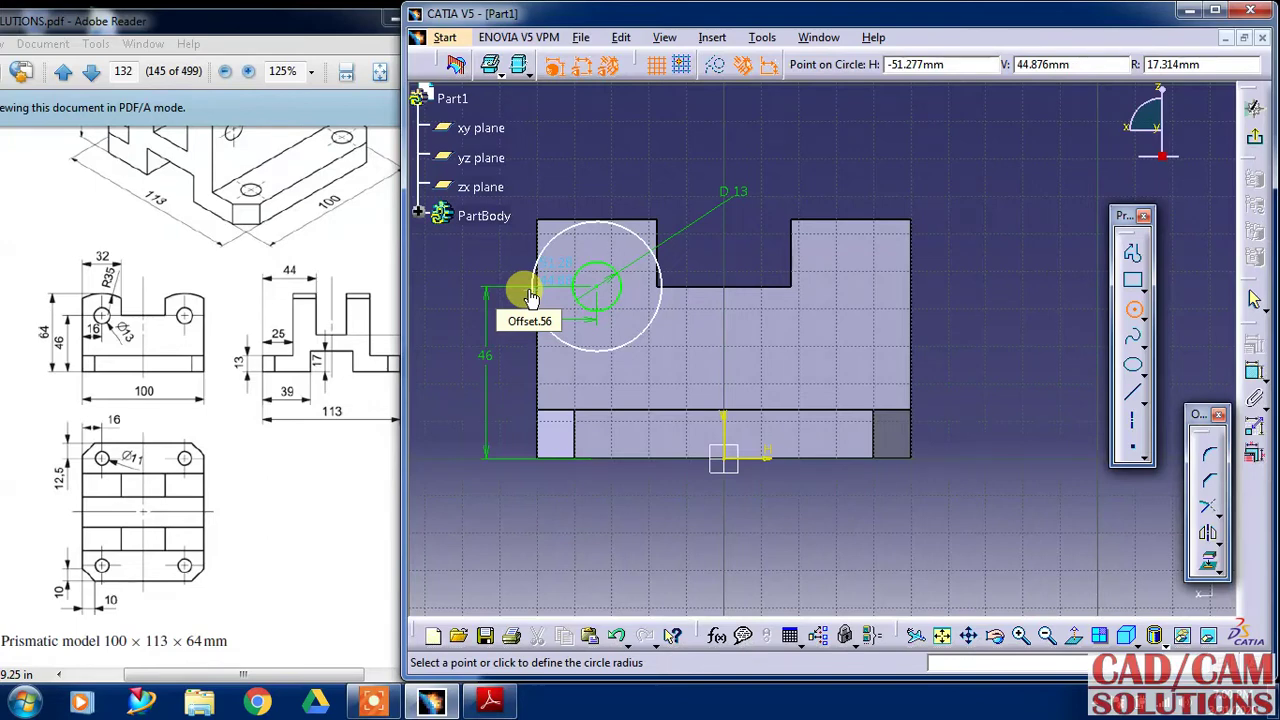
pyautogui.click(516, 240)
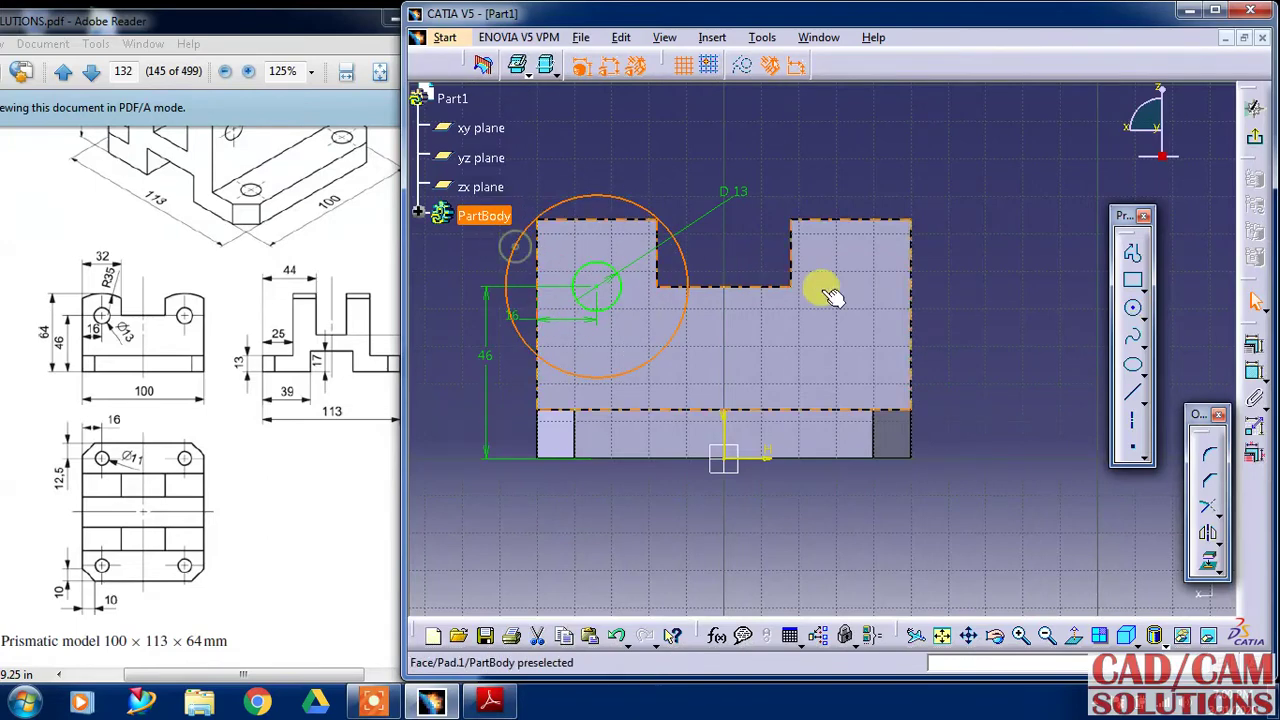
pyautogui.click(1258, 372)
pyautogui.click(706, 140)
pyautogui.doubleClick(723, 150)
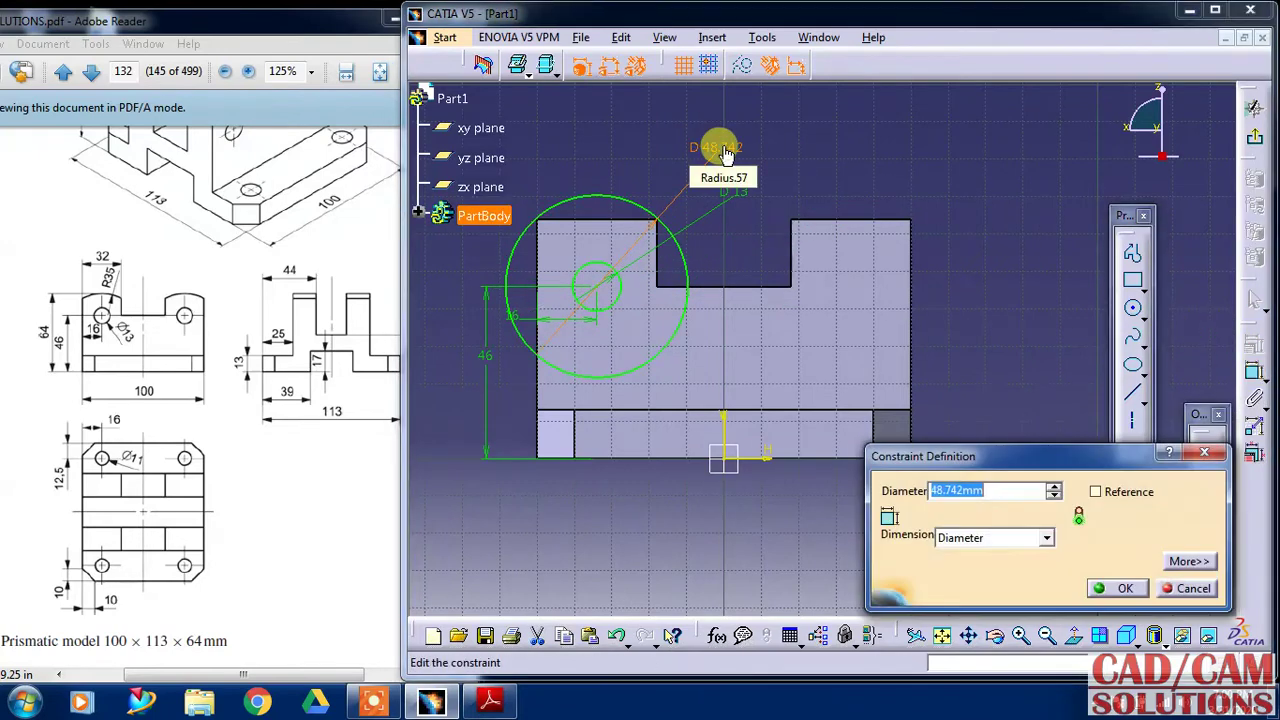
pyautogui.write('70')
pyautogui.press('Return')
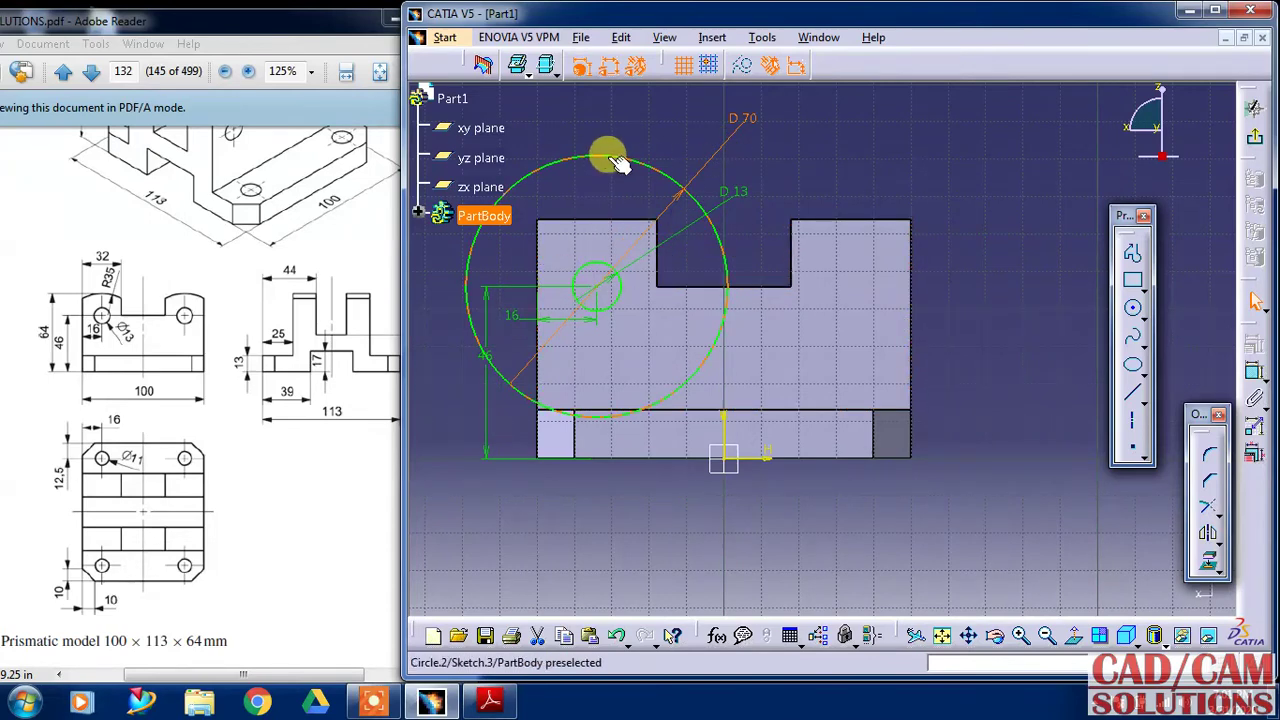
pyautogui.rightClick(610, 166)
pyautogui.click(645, 412)
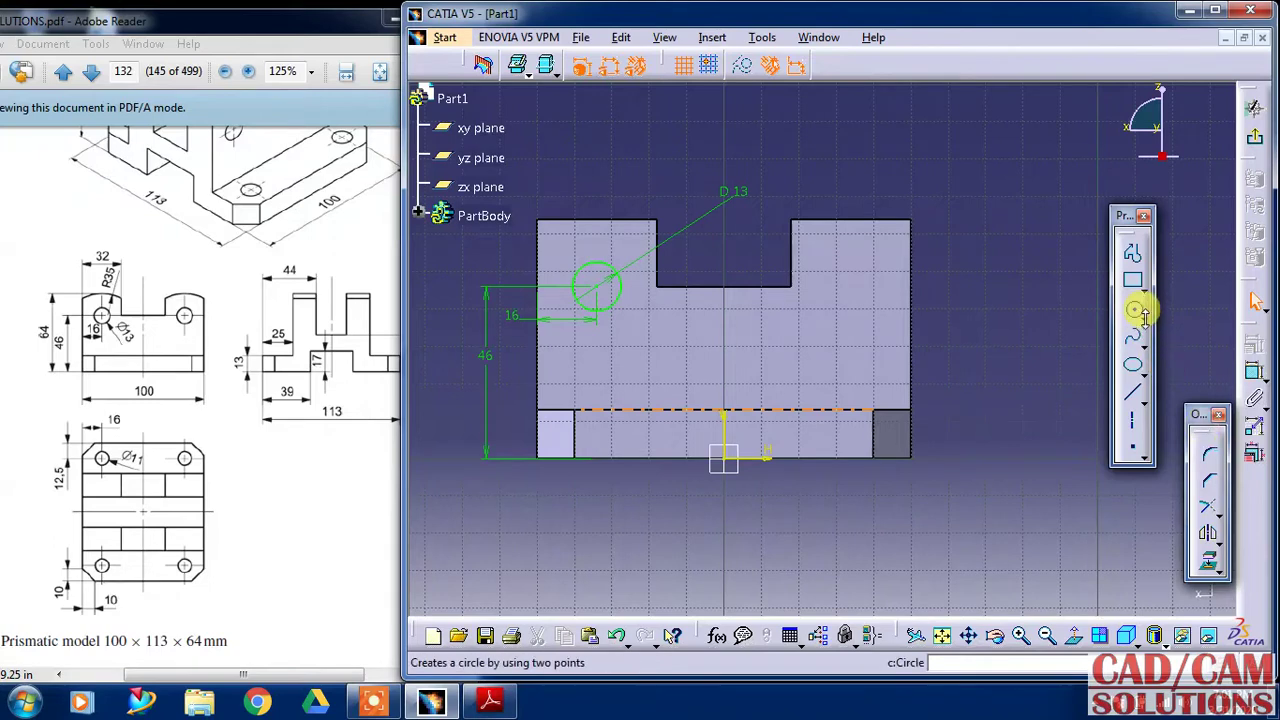
# Step: Draw a three-point arc from the left edge to the notch corner
pyautogui.click(1142, 314)
pyautogui.click(1236, 334)
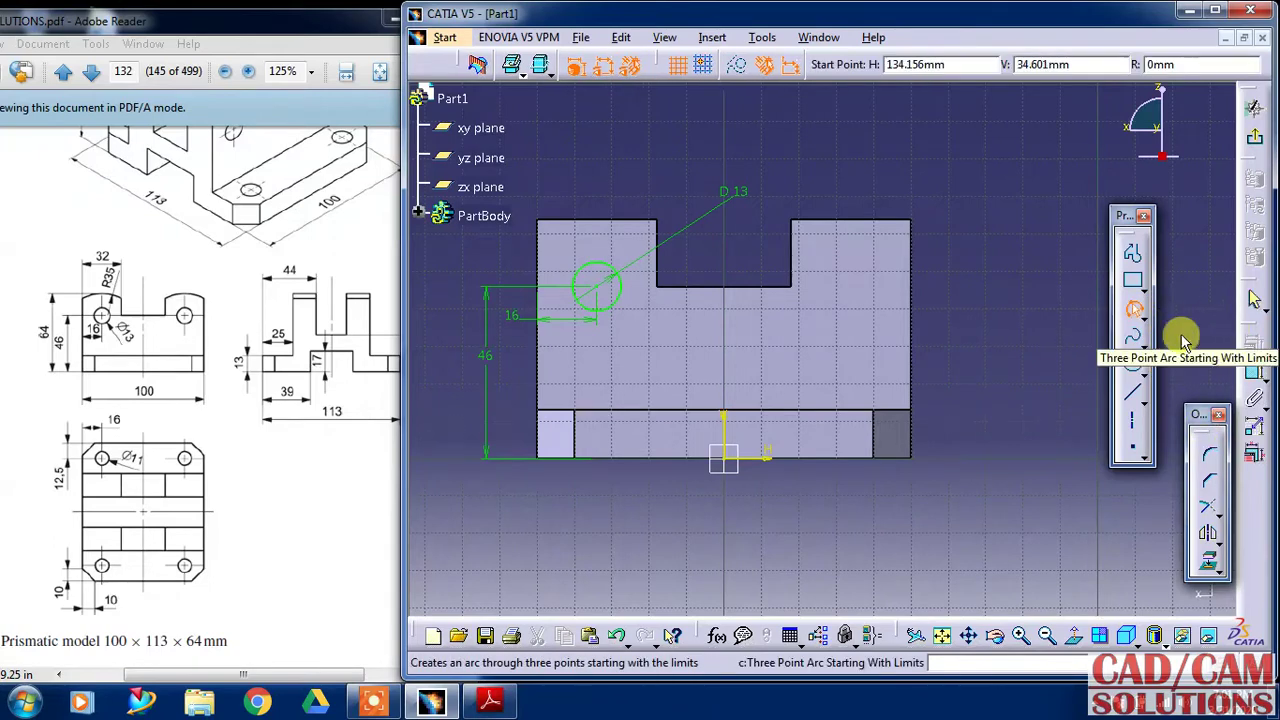
pyautogui.click(536, 255)
pyautogui.click(655, 257)
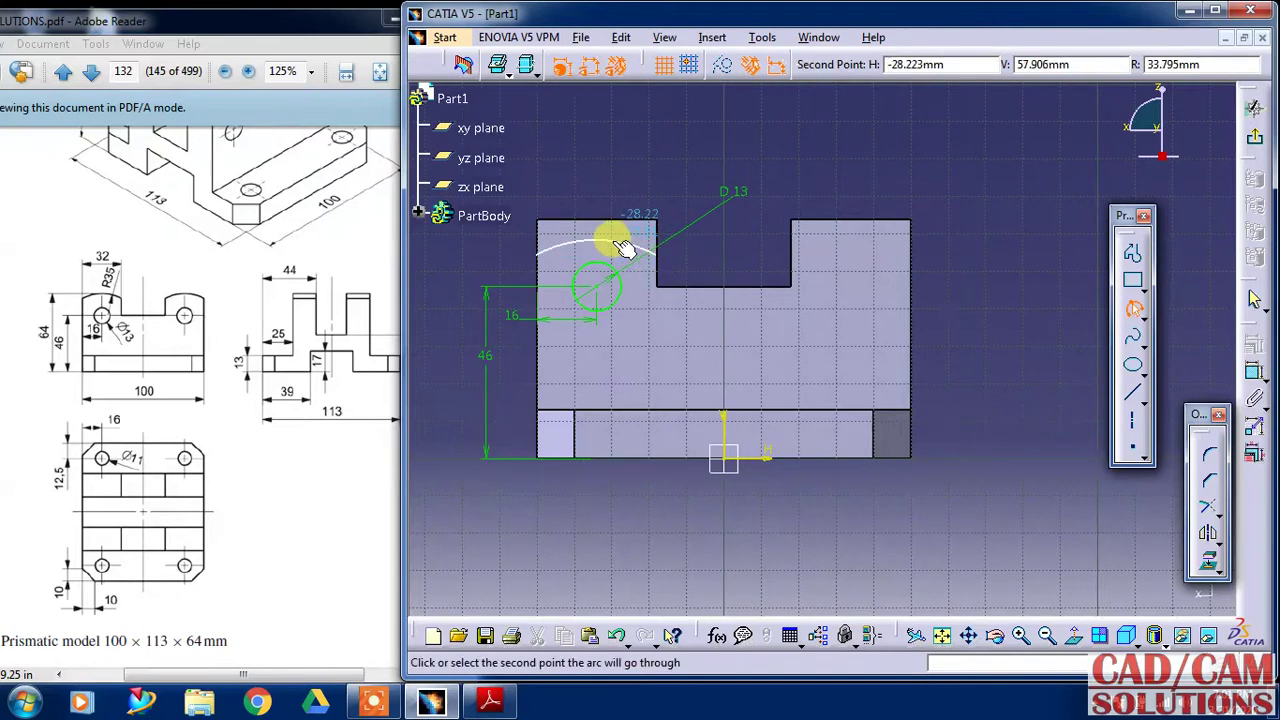
pyautogui.click(607, 243)
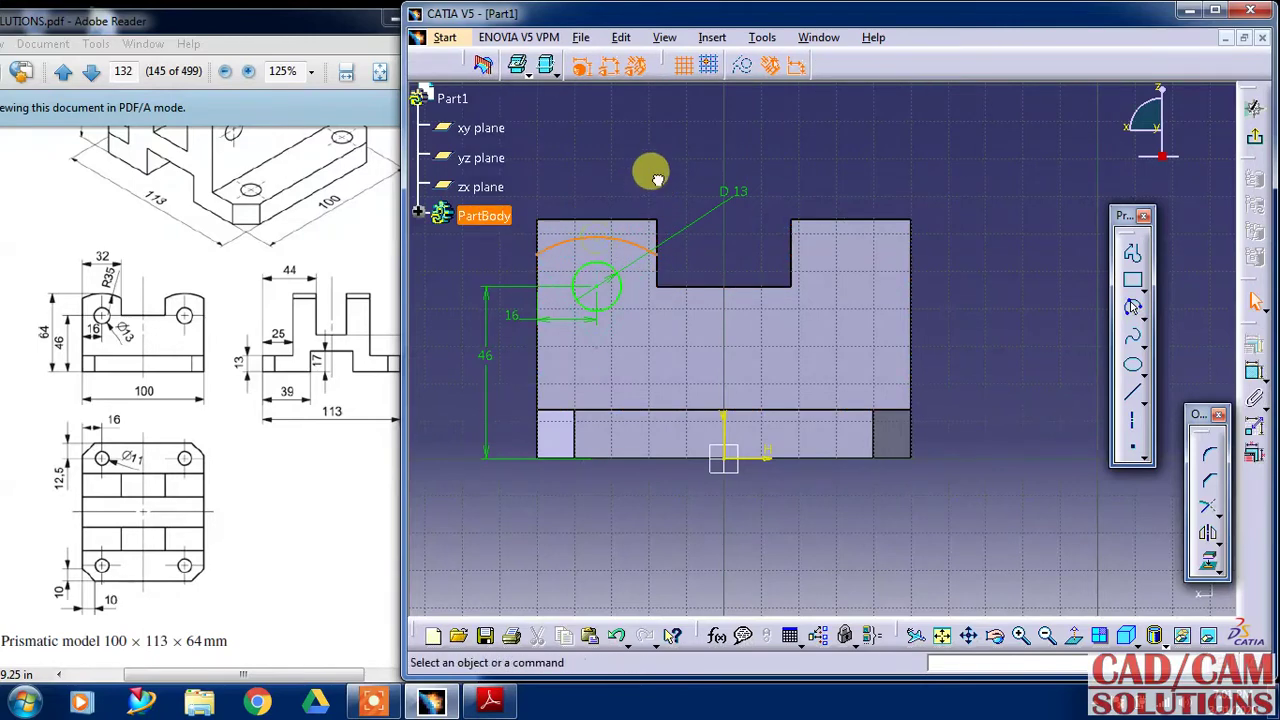
# Step: Make the arc ends coincident with the notch edge and the left edge
pyautogui.keyDown('ctrl'); pyautogui.click(660, 275); pyautogui.keyUp('ctrl')
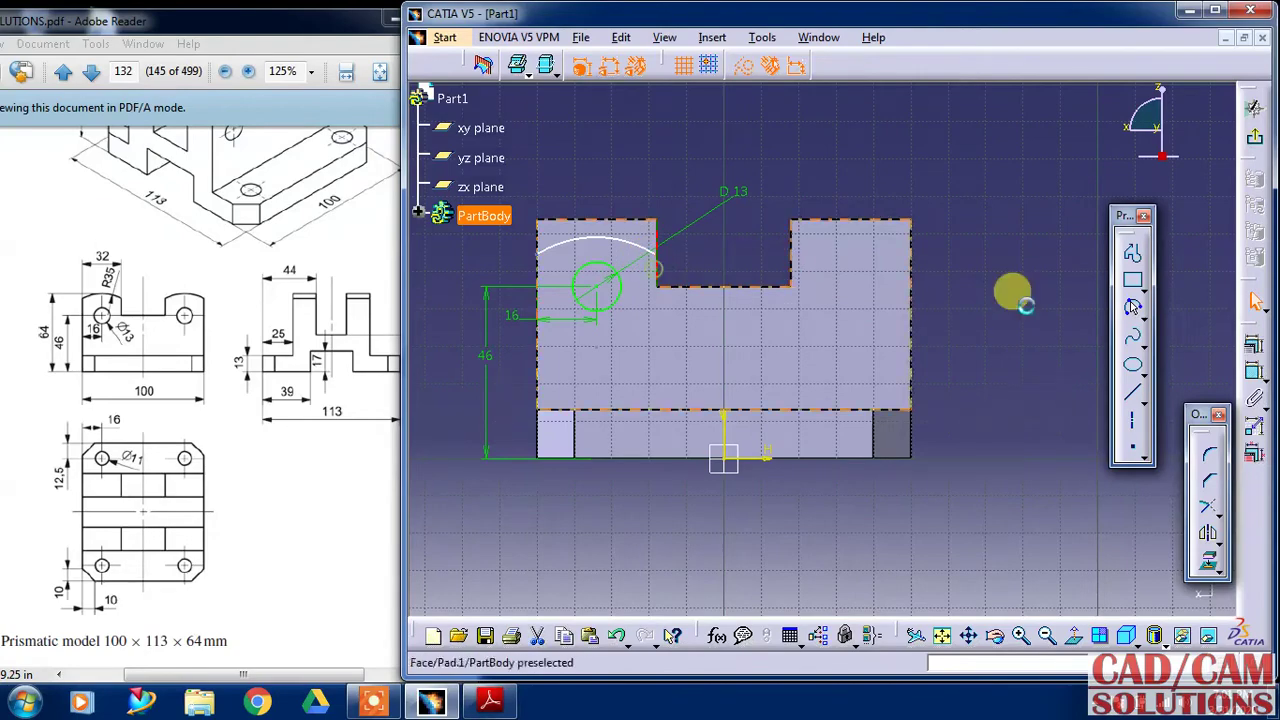
pyautogui.click(1254, 343)
pyautogui.click(1165, 408)
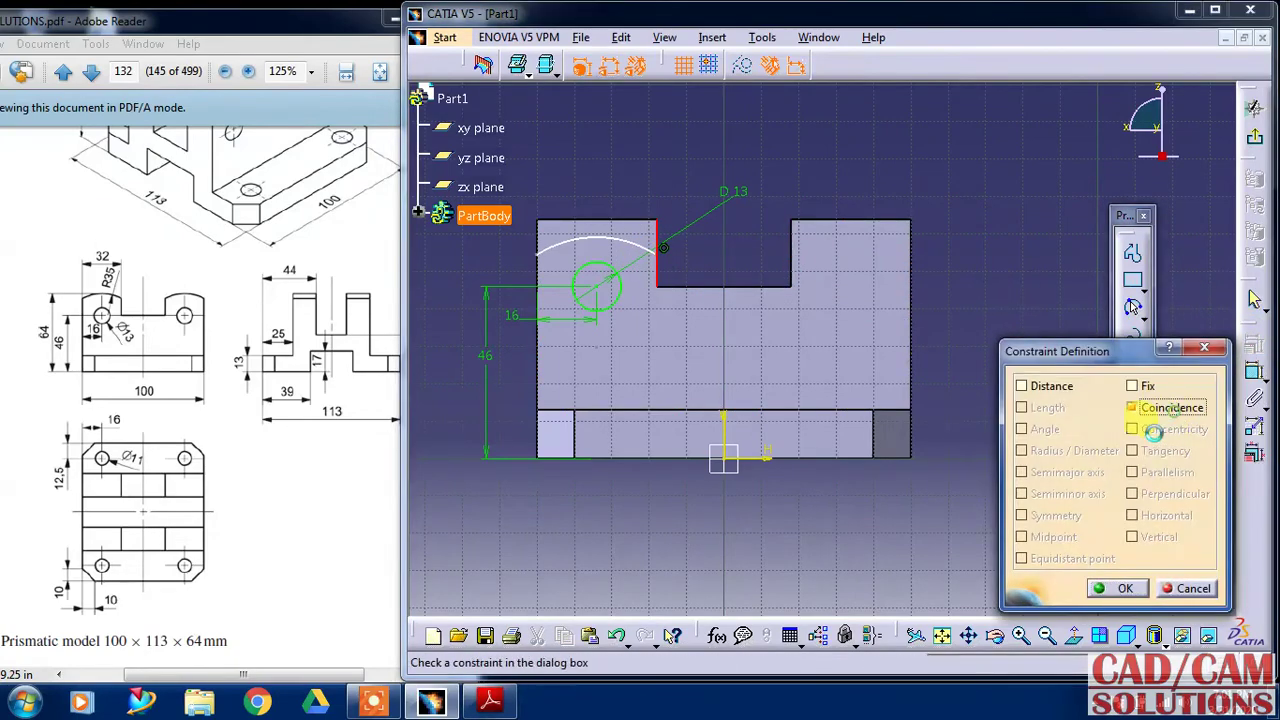
pyautogui.click(1112, 588)
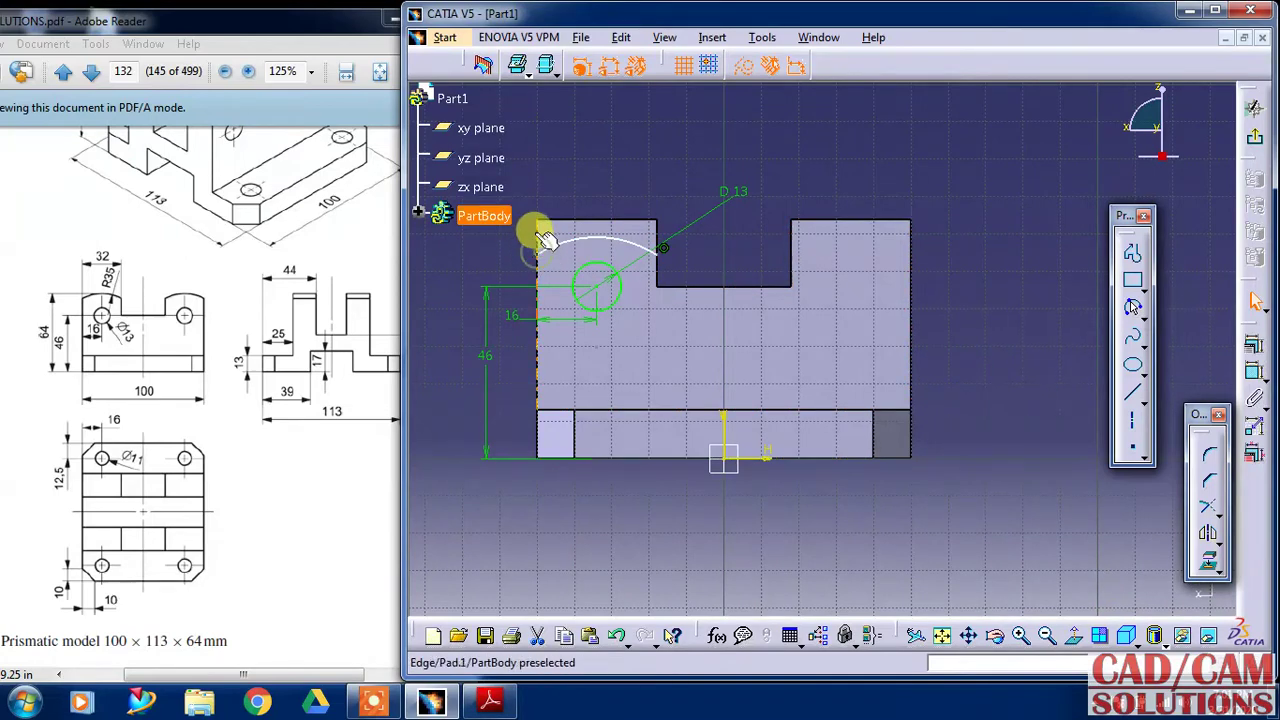
pyautogui.click(543, 240)
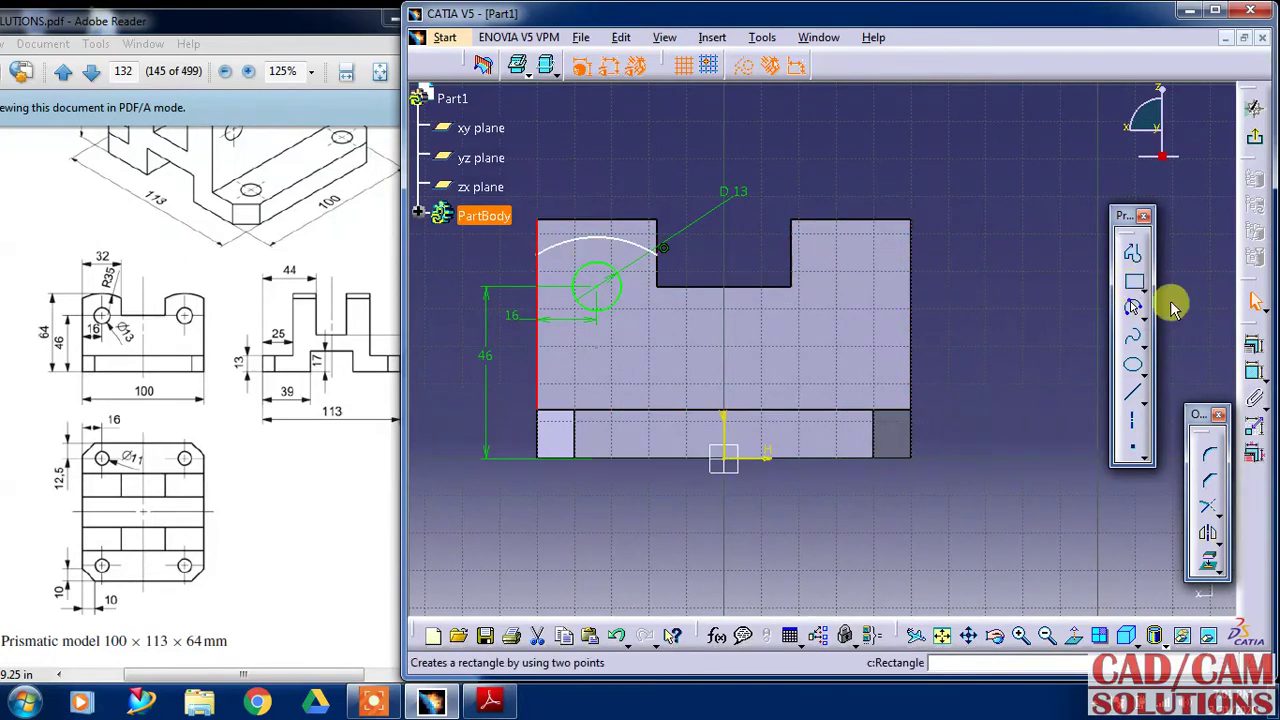
pyautogui.click(1132, 307)
pyautogui.click(1131, 407)
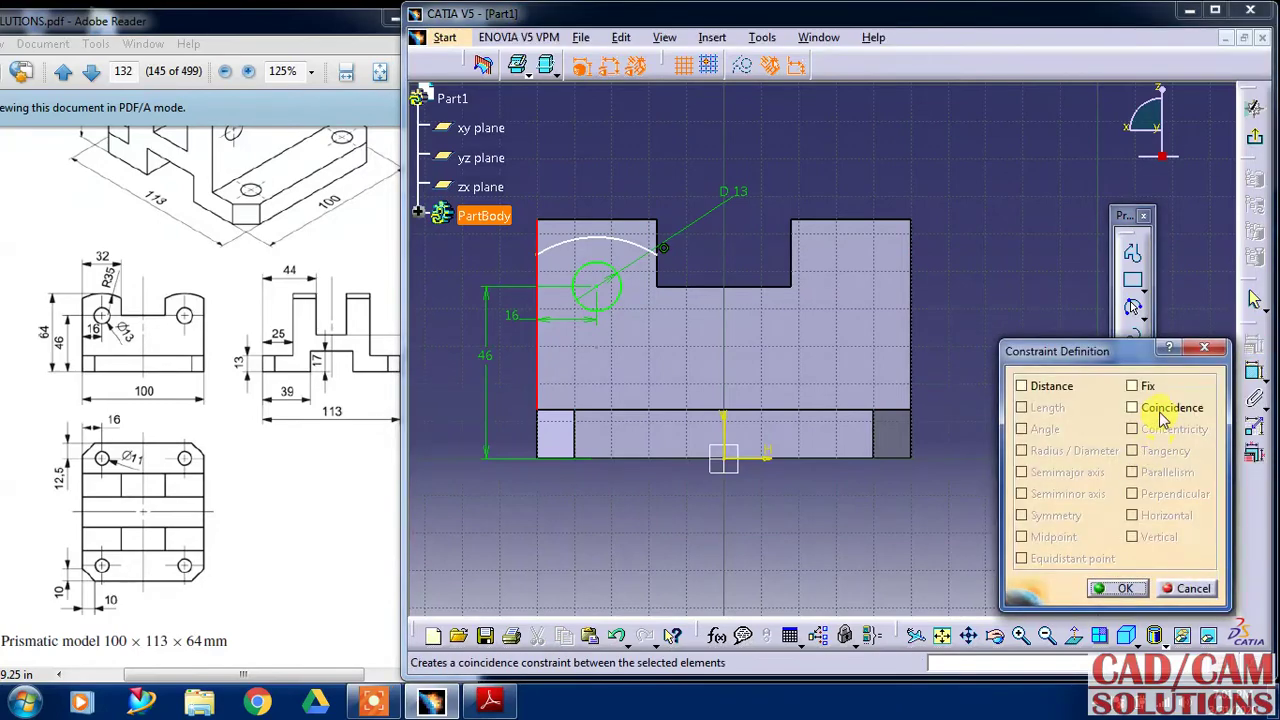
pyautogui.click(1110, 588)
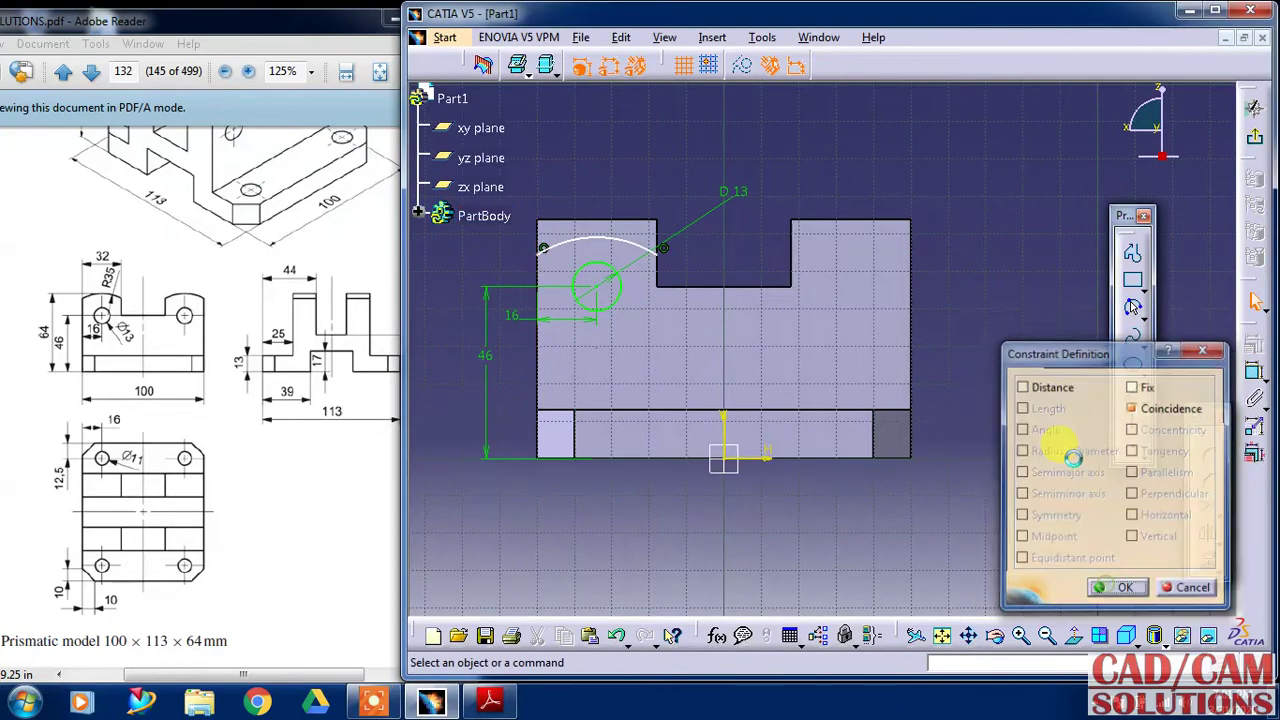
# Step: Dimension the arc radius to 35 mm
pyautogui.click(1250, 371)
pyautogui.click(608, 232)
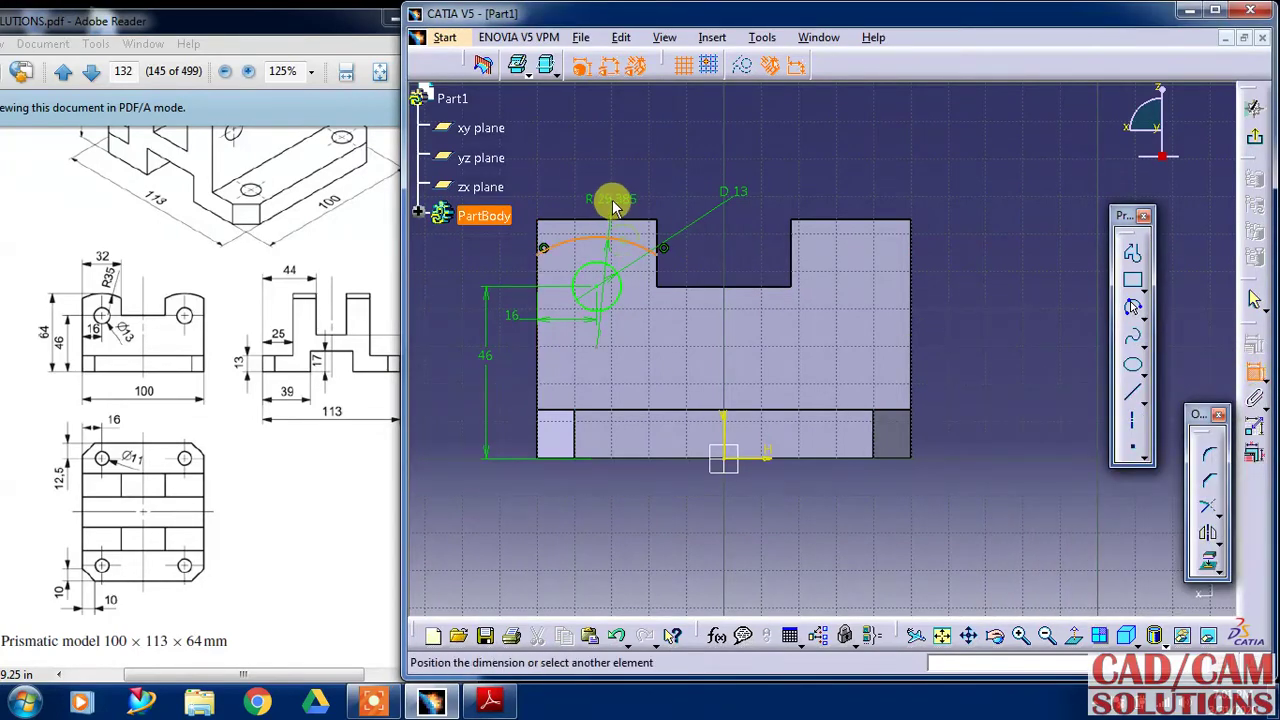
pyautogui.click(622, 198)
pyautogui.doubleClick(622, 198)
pyautogui.write('35')
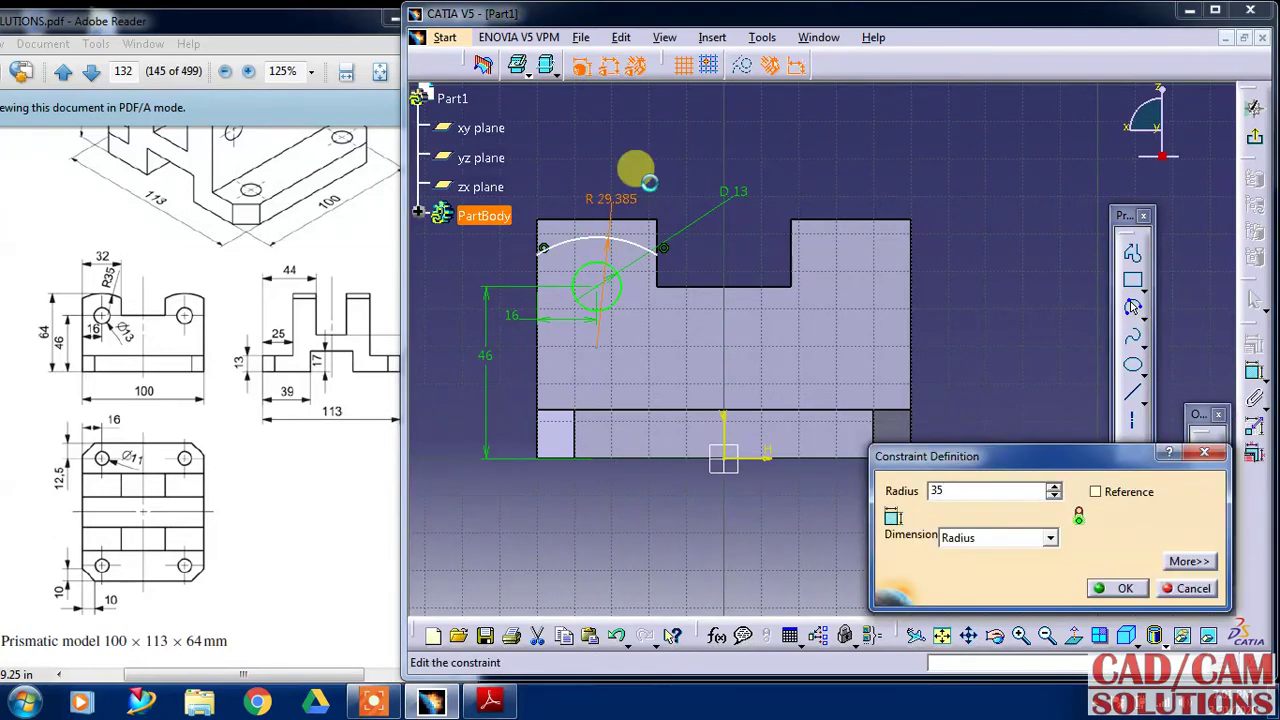
pyautogui.press('Return')
# Step: Make the arc tangent to the top edge
pyautogui.click(677, 150)
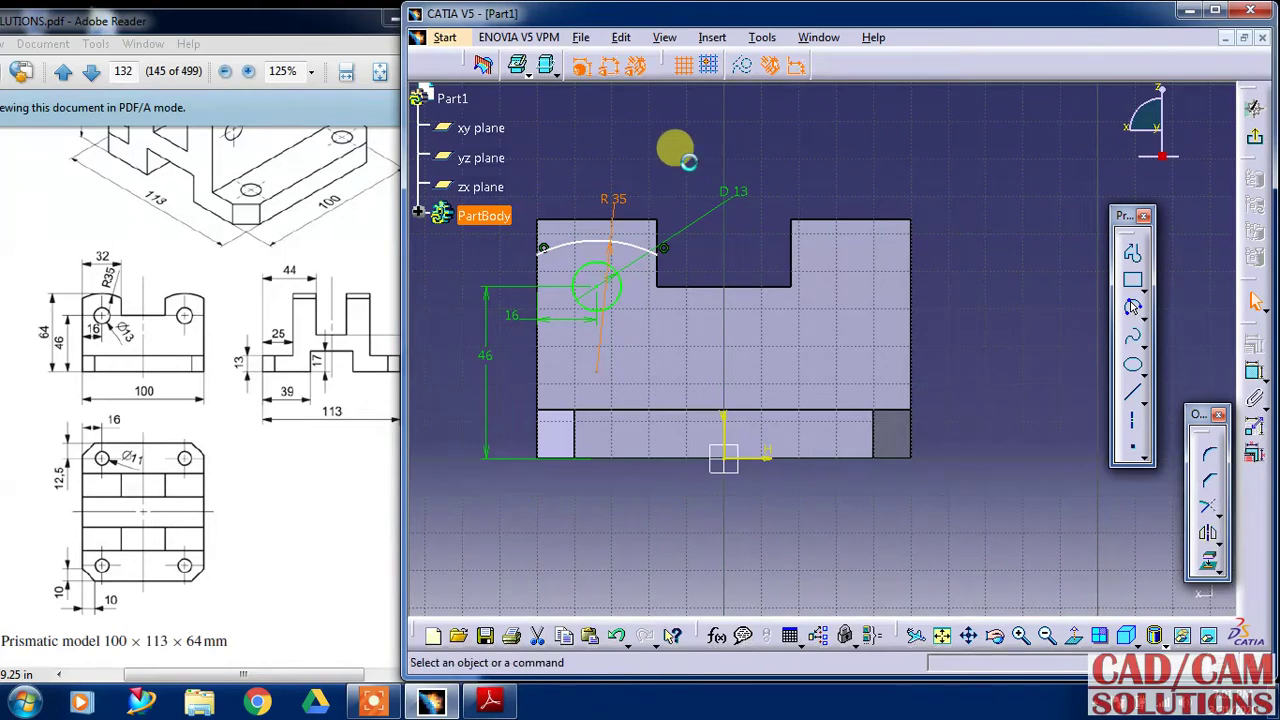
pyautogui.click(597, 237)
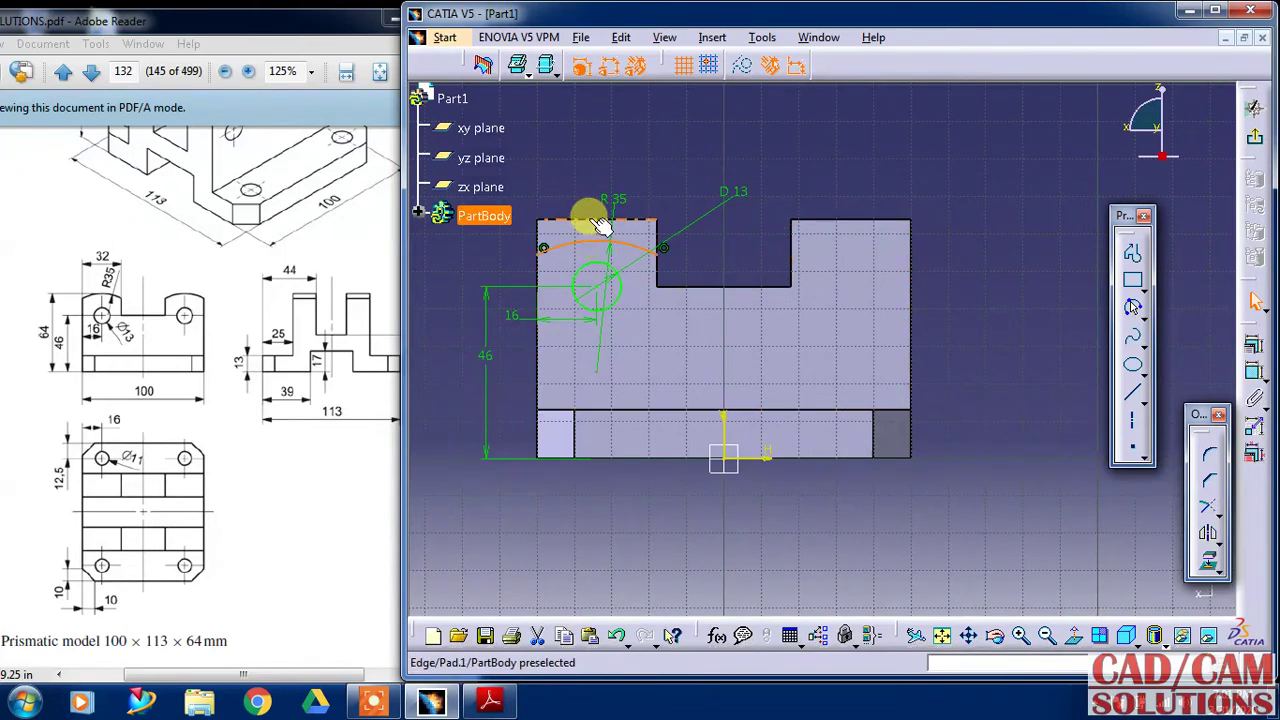
pyautogui.keyDown('ctrl'); pyautogui.click(600, 222); pyautogui.keyUp('ctrl')
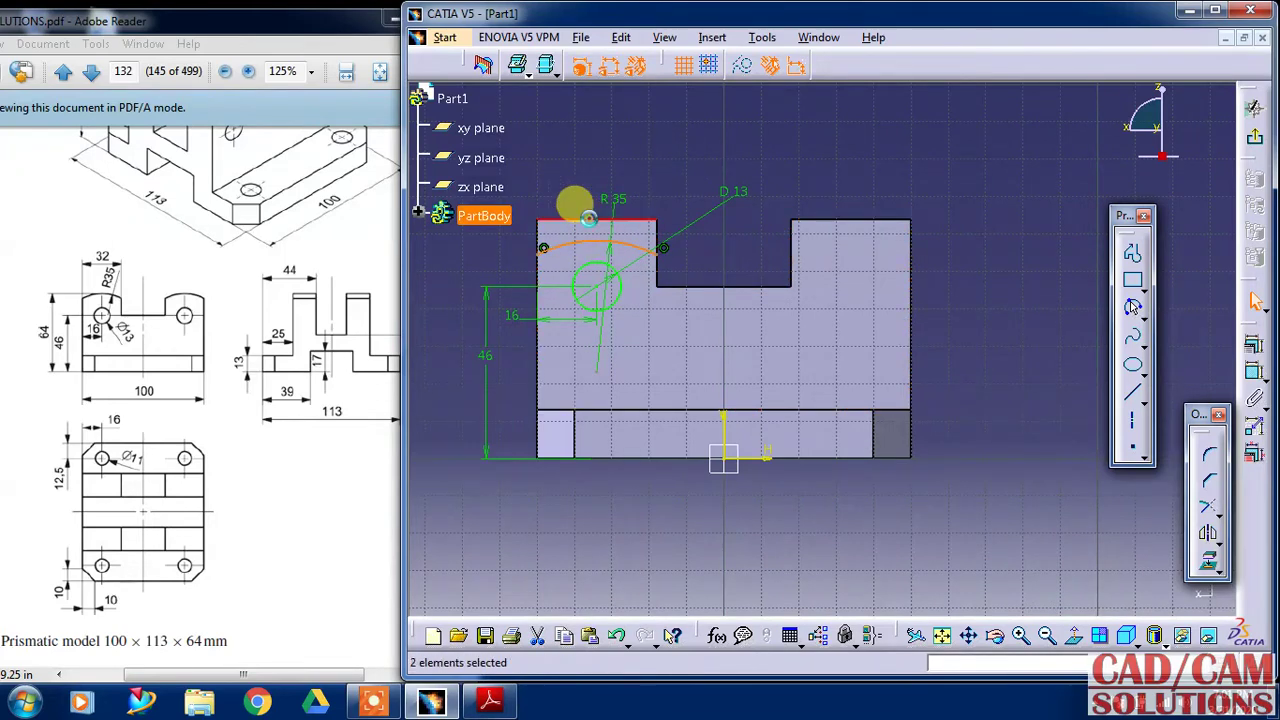
pyautogui.click(1250, 345)
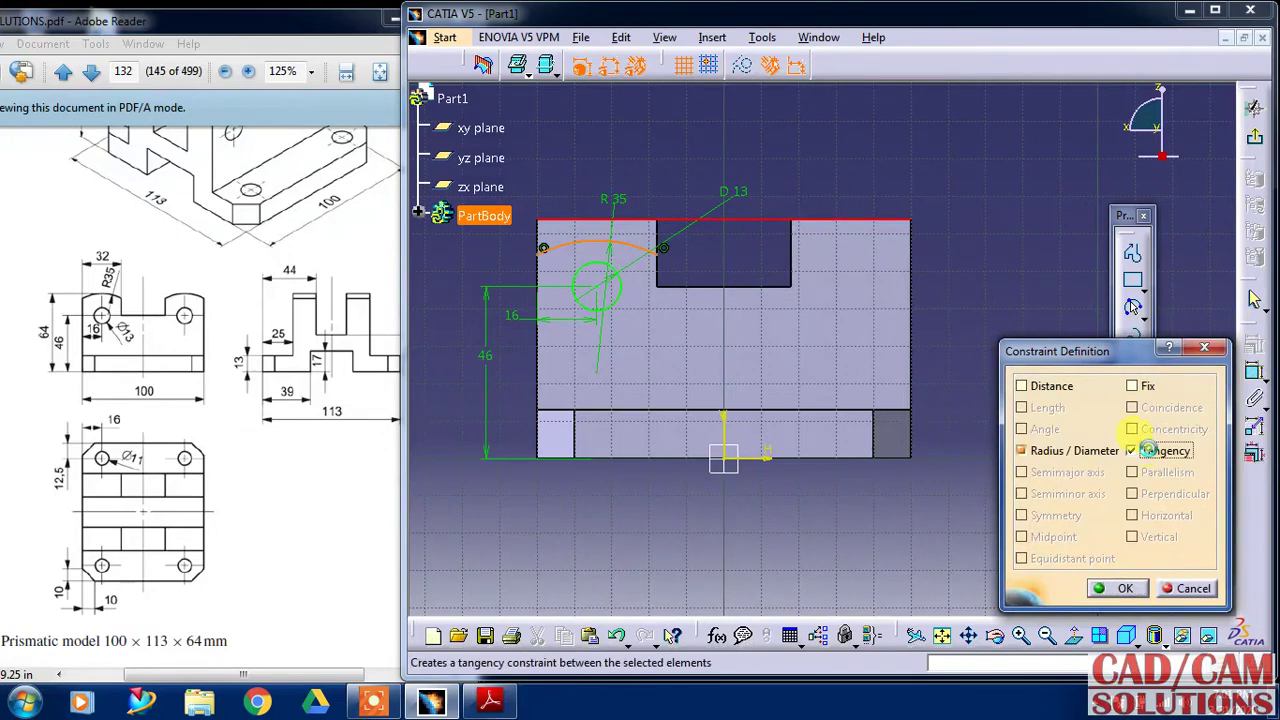
pyautogui.click(1108, 588)
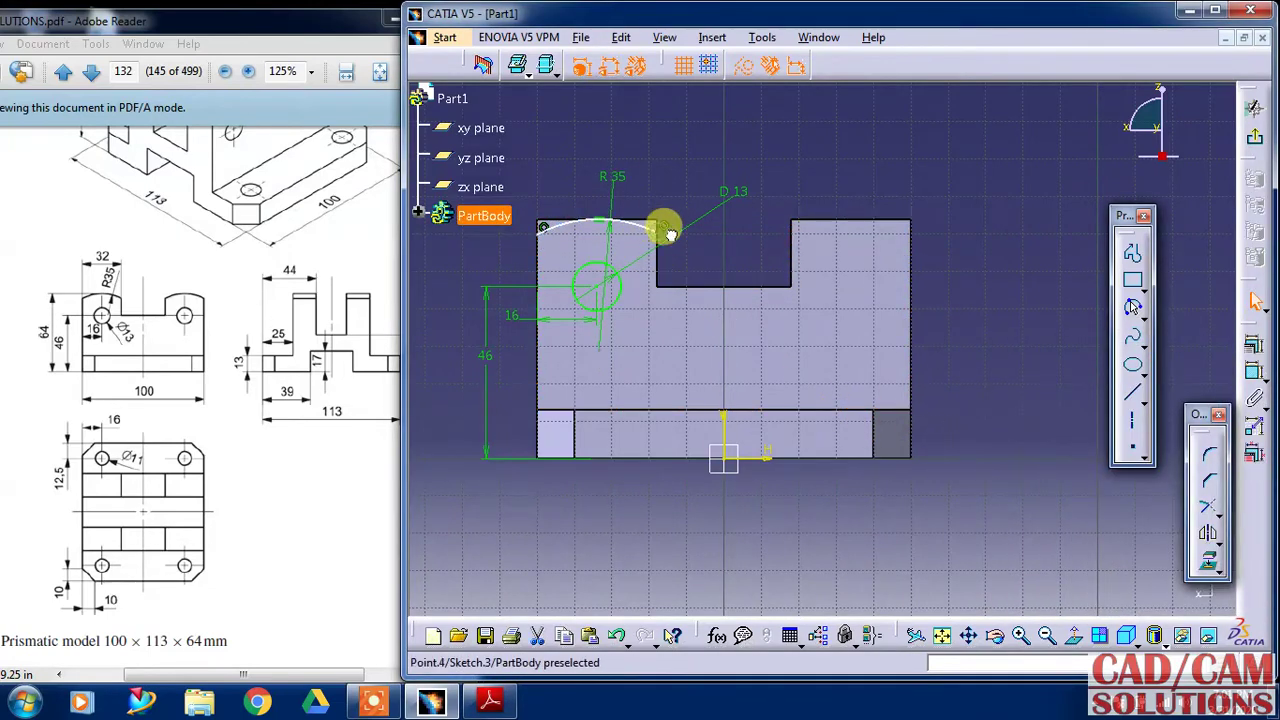
pyautogui.moveTo(670, 234); pyautogui.dragTo(675, 237)
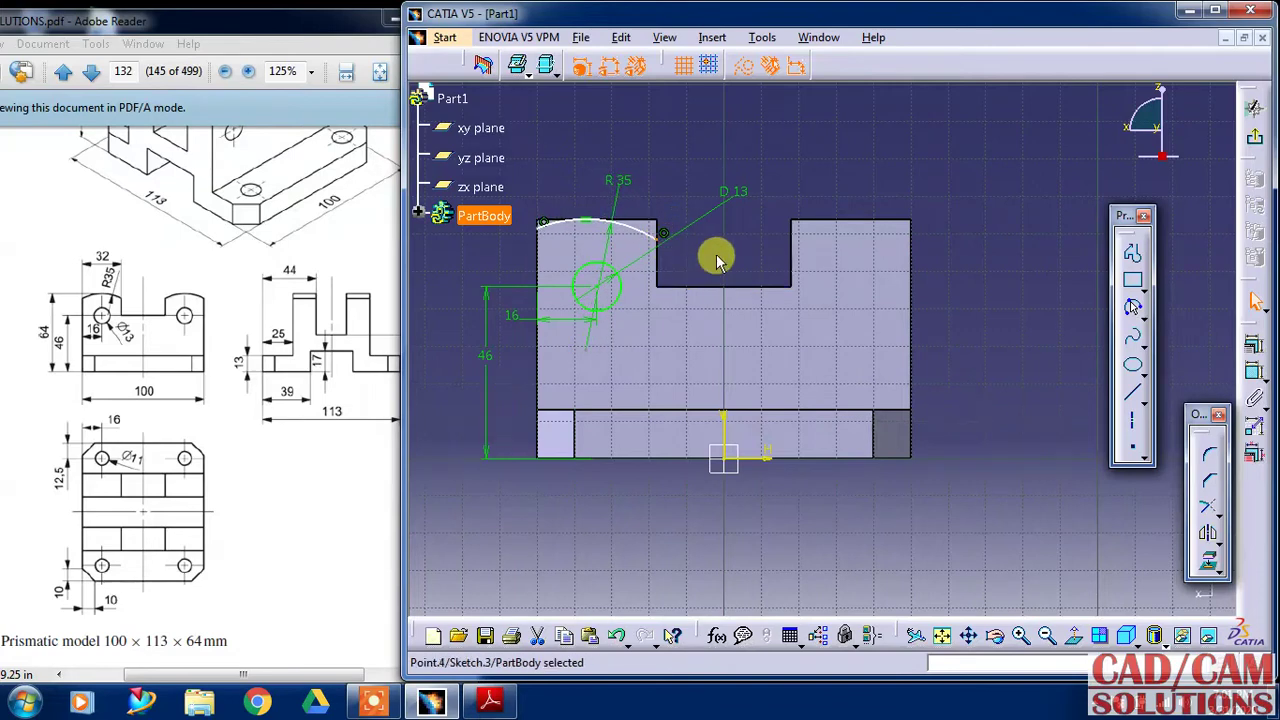
# Step: Make the arc centre coincide with the hole centre
pyautogui.click(588, 348)
pyautogui.keyDown('ctrl'); pyautogui.click(598, 288); pyautogui.keyUp('ctrl')
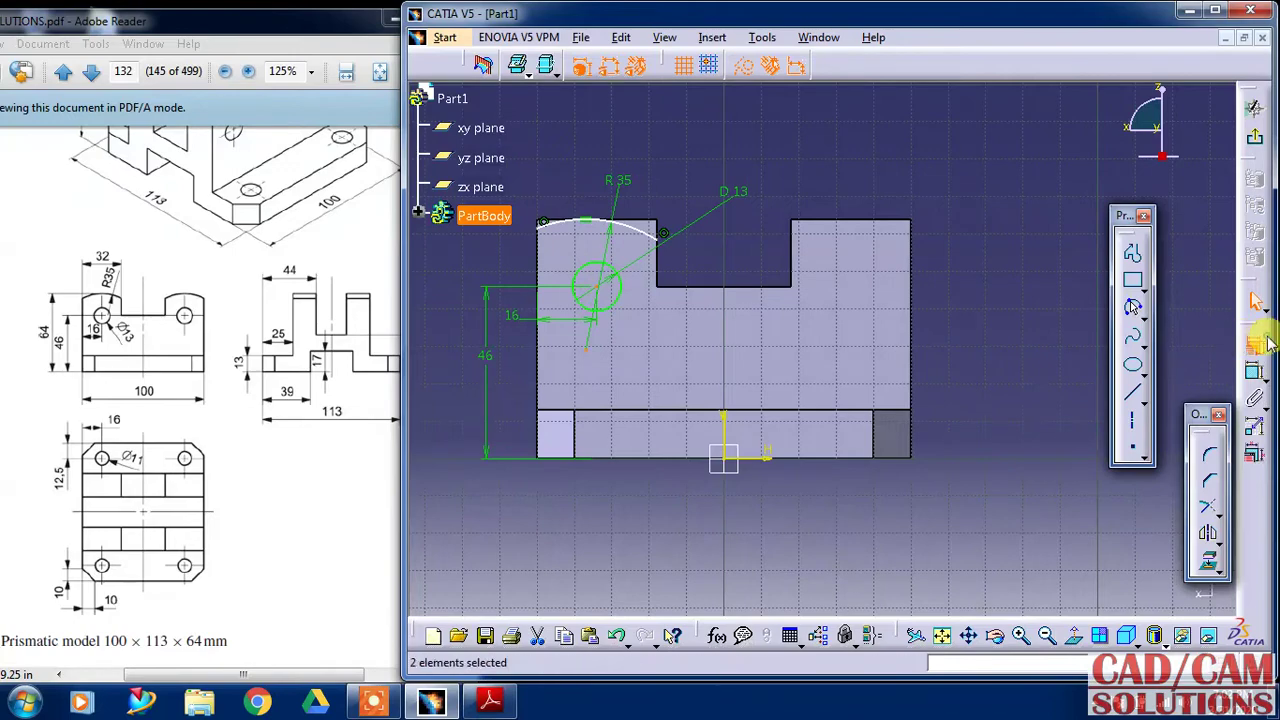
pyautogui.click(1253, 366)
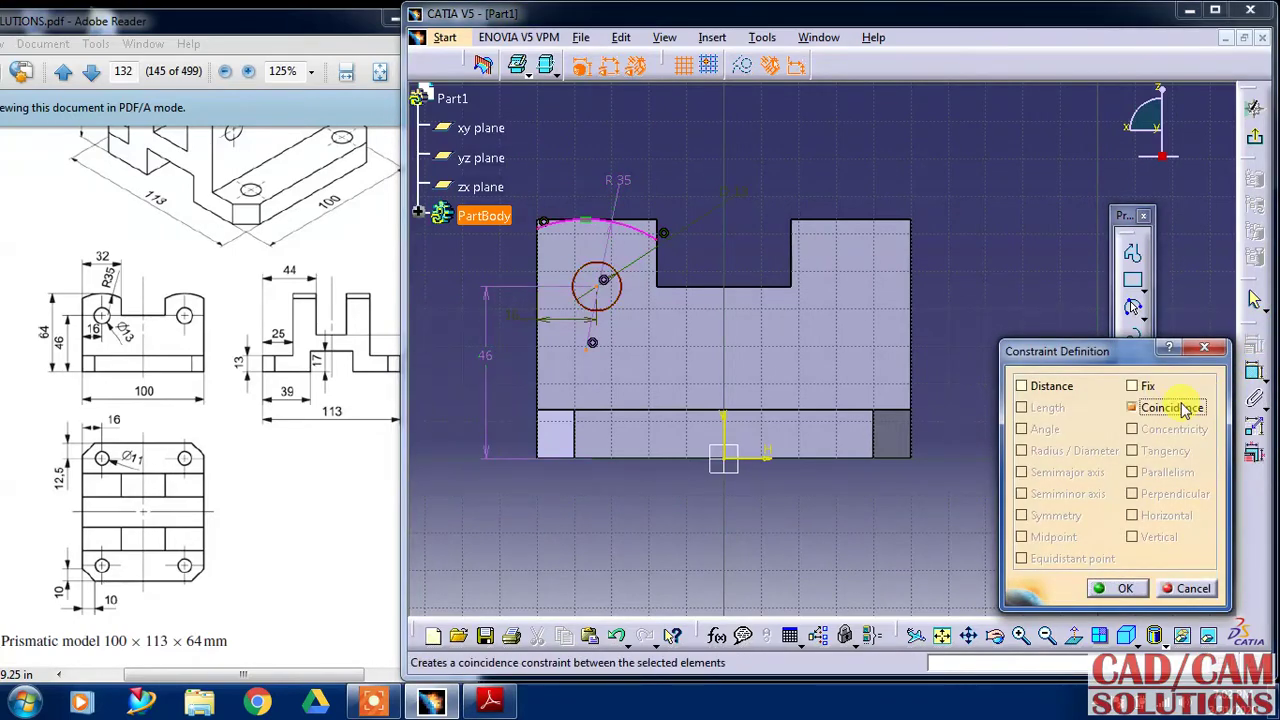
pyautogui.click(1183, 590)
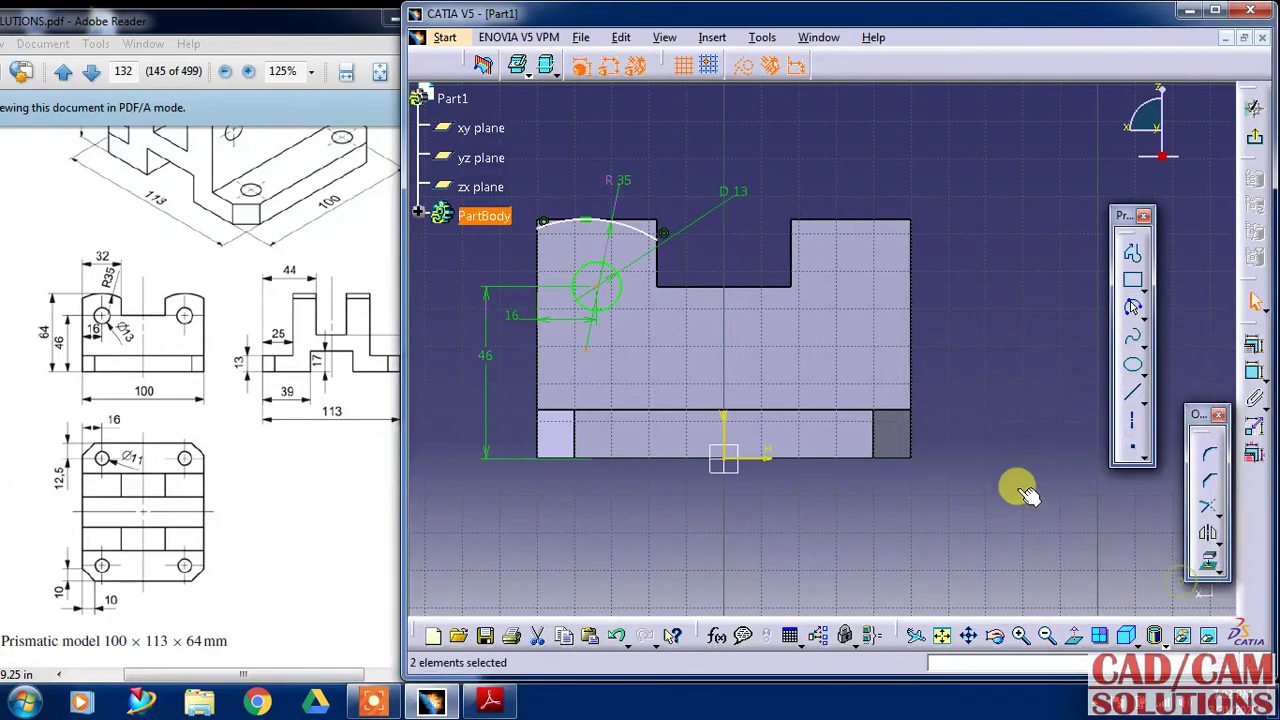
# Step: Draw a vertical line downward from the hole centre
pyautogui.click(1134, 420)
pyautogui.click(600, 289)
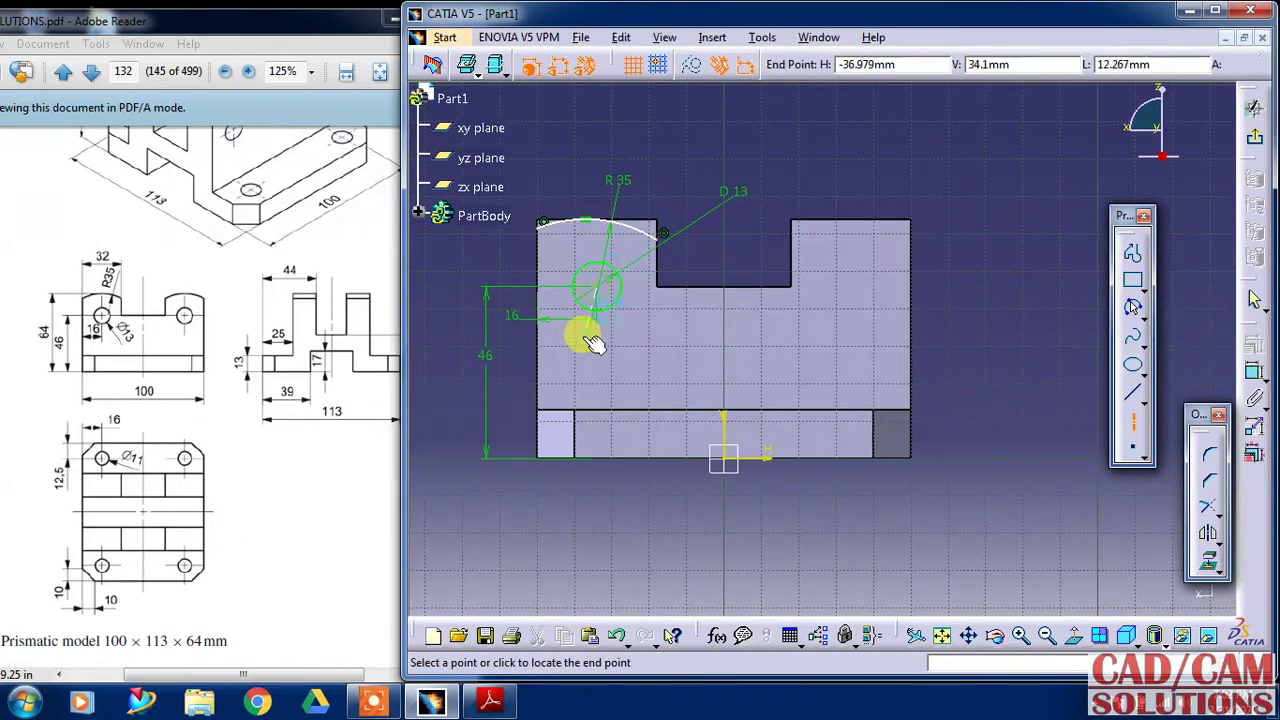
pyautogui.click(587, 352)
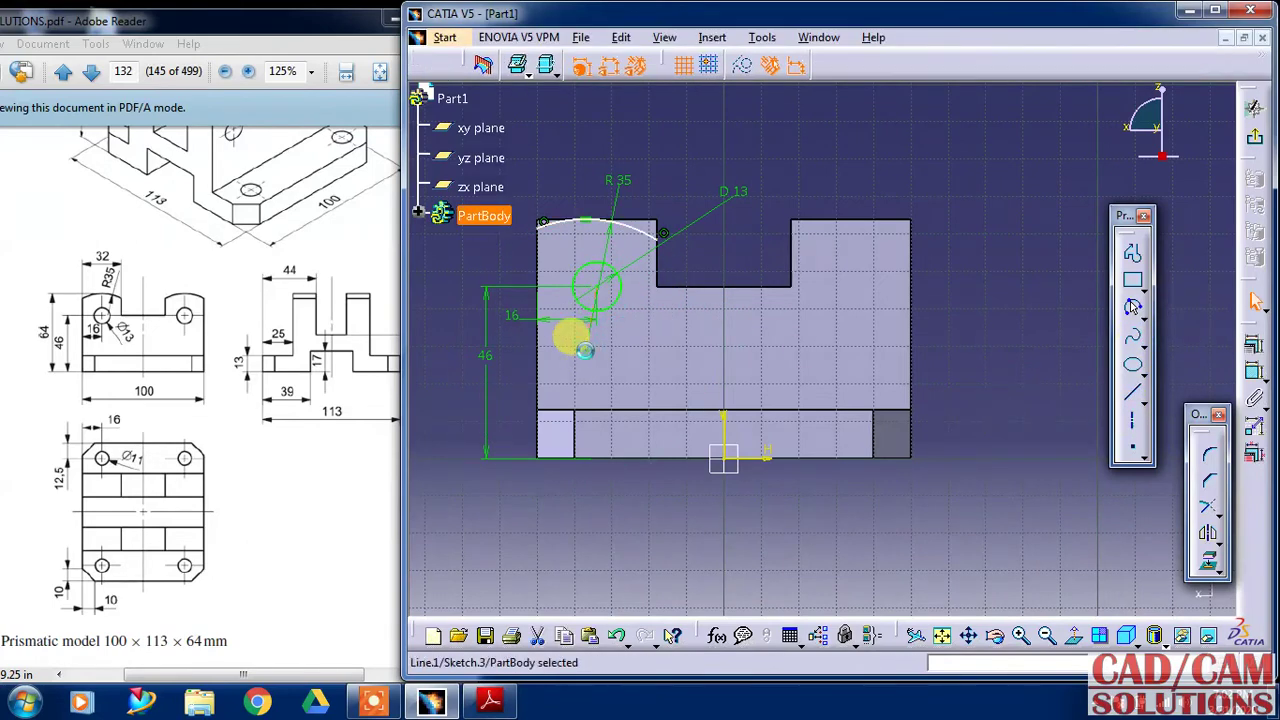
pyautogui.click(1252, 345)
pyautogui.click(1133, 537)
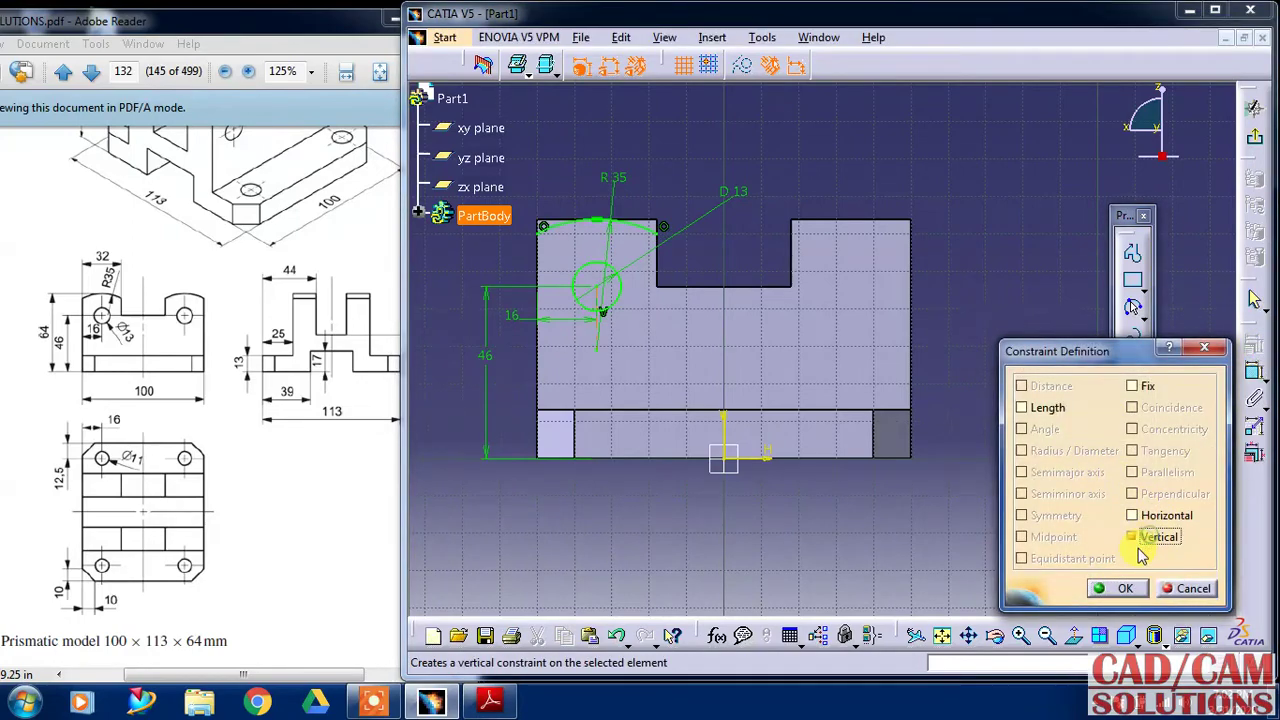
pyautogui.click(1117, 590)
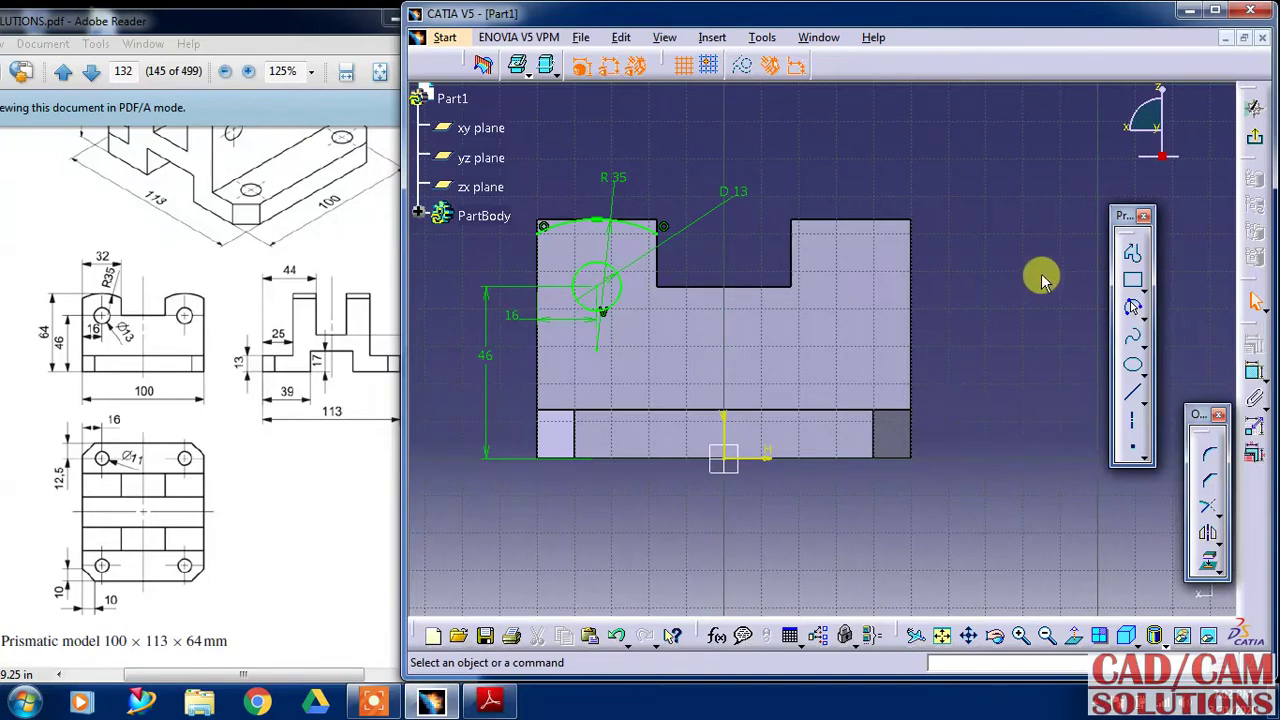
# Step: Close a profile above the R35 arc and dimension its height to 8 mm
pyautogui.click(1130, 256)
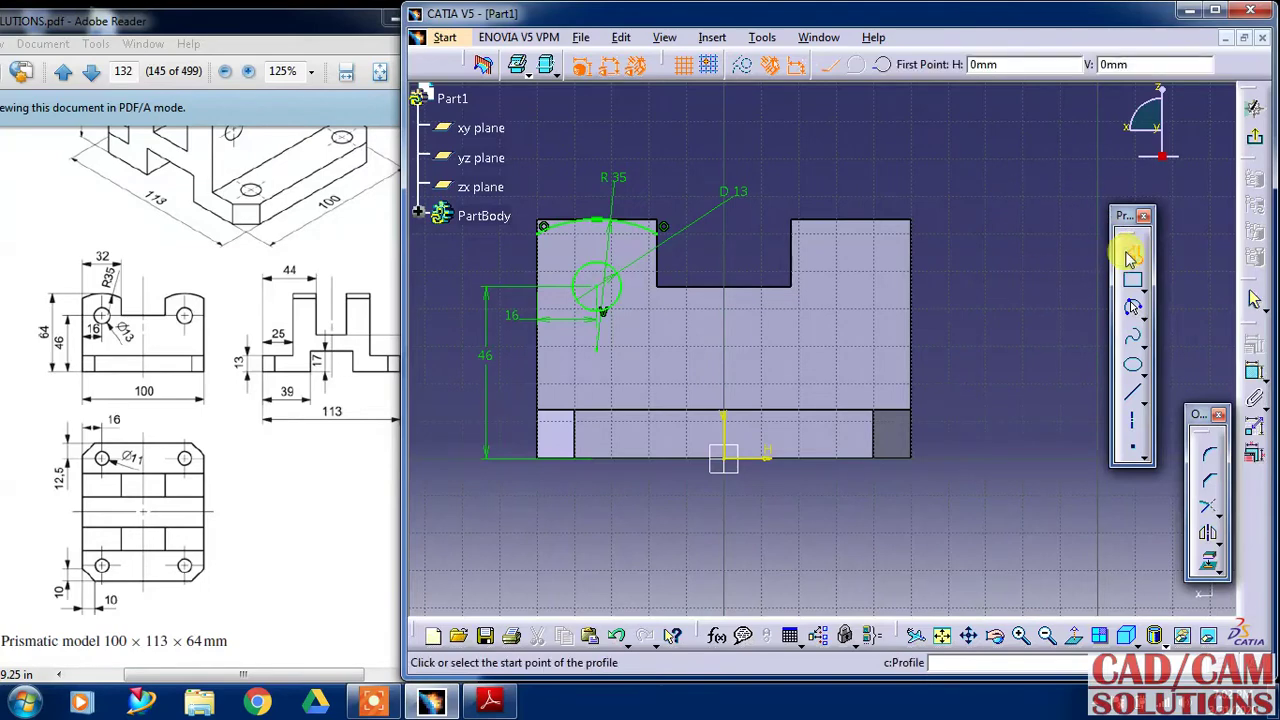
pyautogui.click(541, 225)
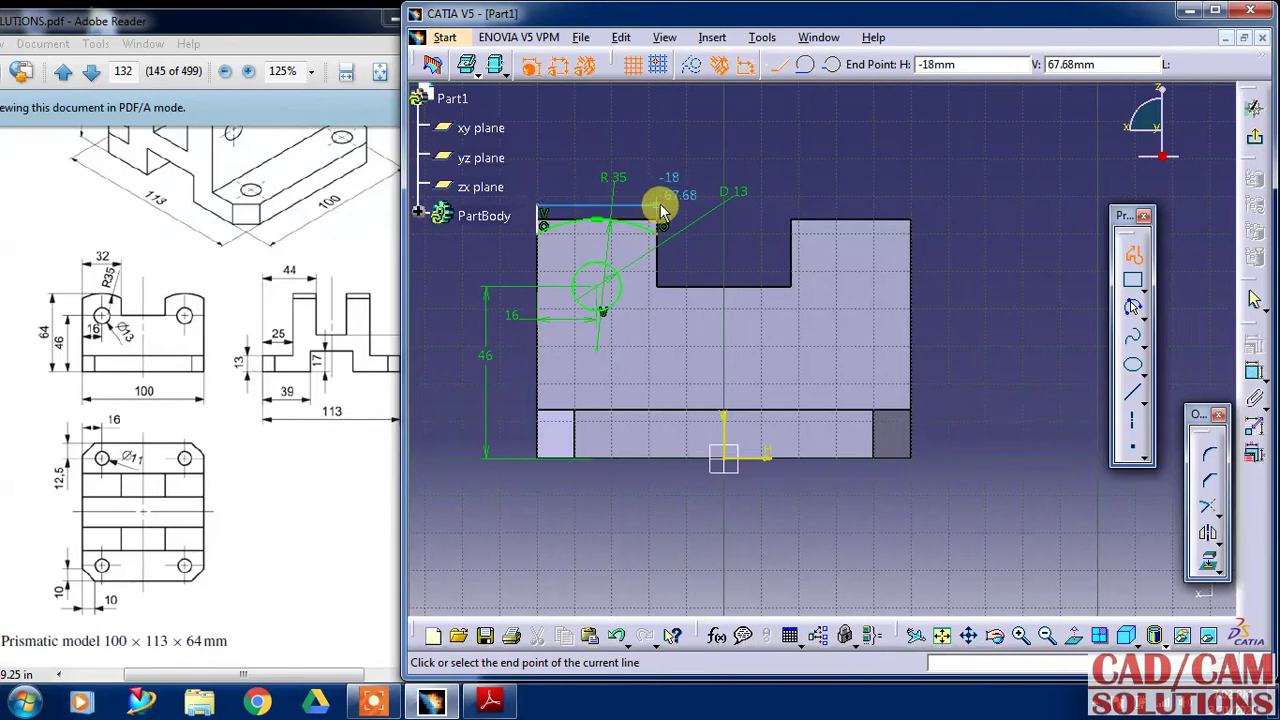
pyautogui.click(656, 237)
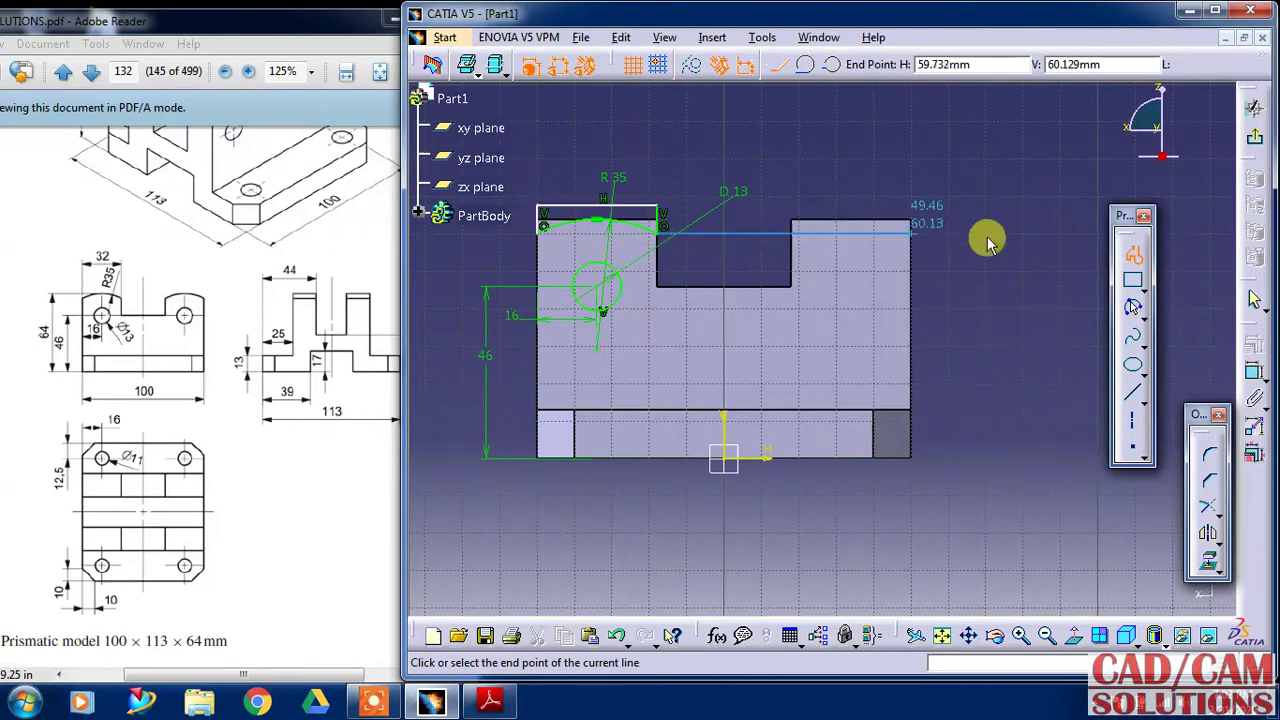
pyautogui.click(1133, 253)
pyautogui.click(1074, 278)
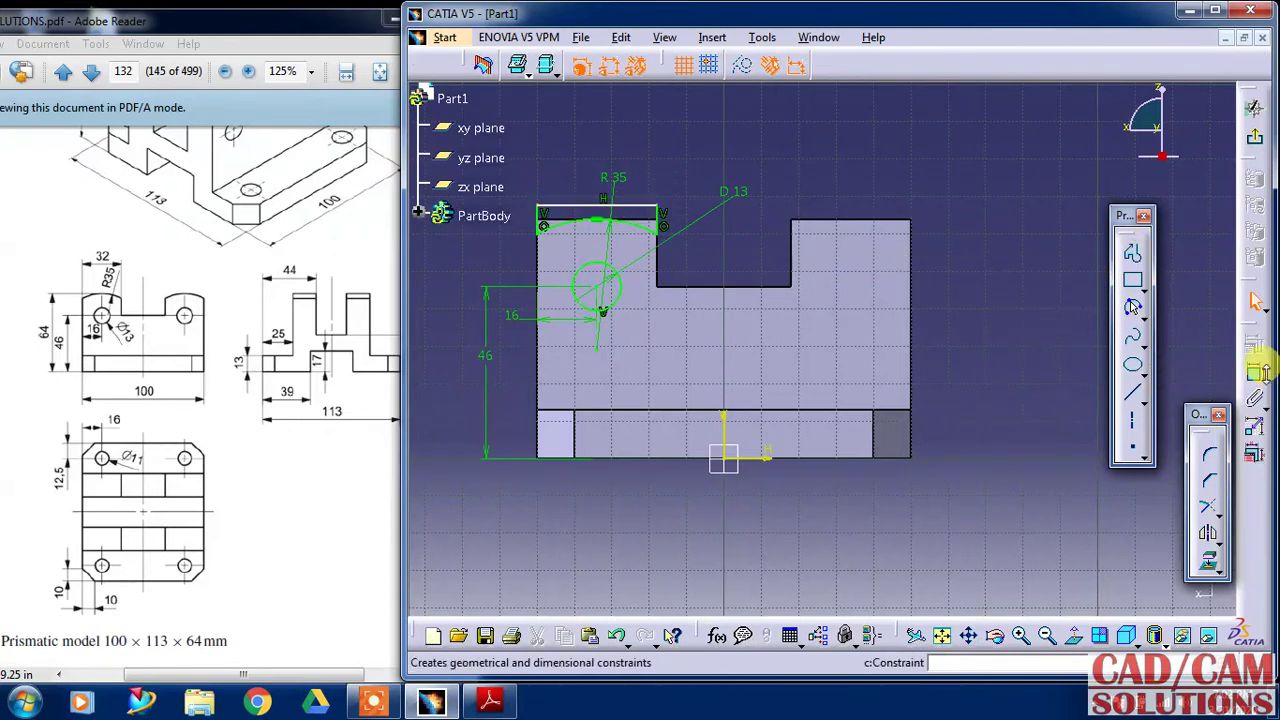
pyautogui.click(665, 218)
pyautogui.click(665, 217)
pyautogui.doubleClick(672, 205)
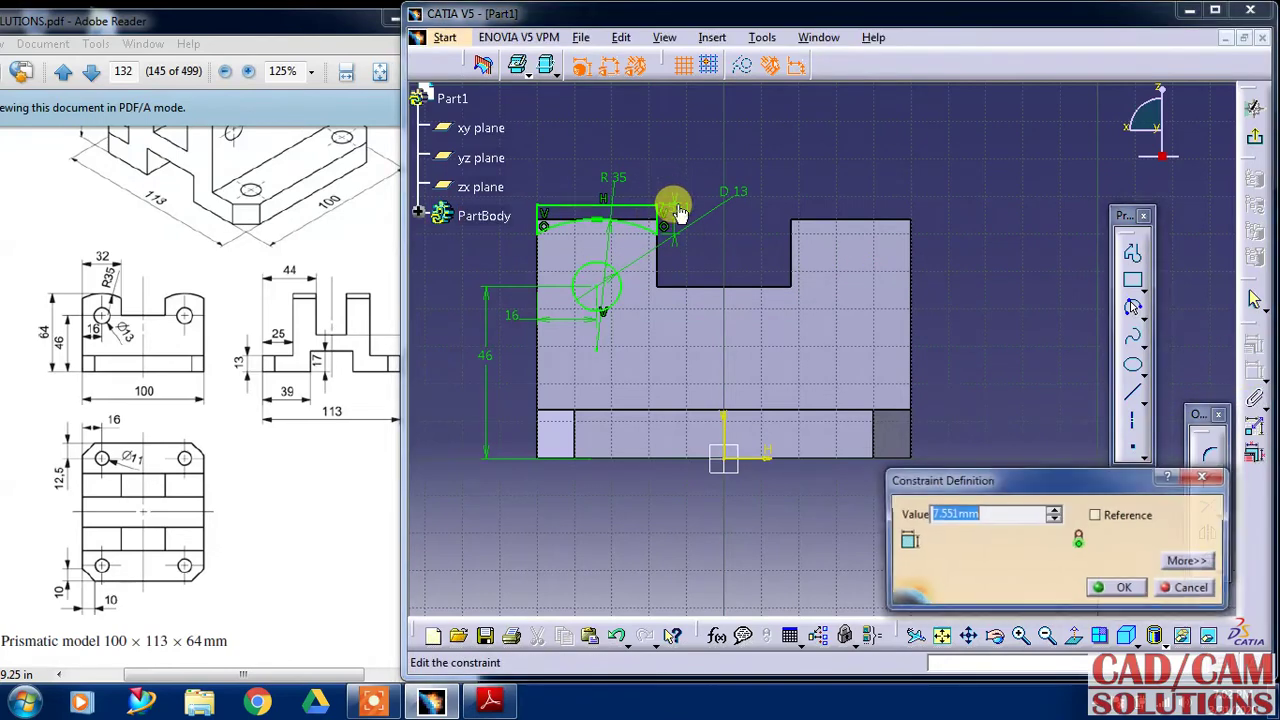
pyautogui.press('Return')
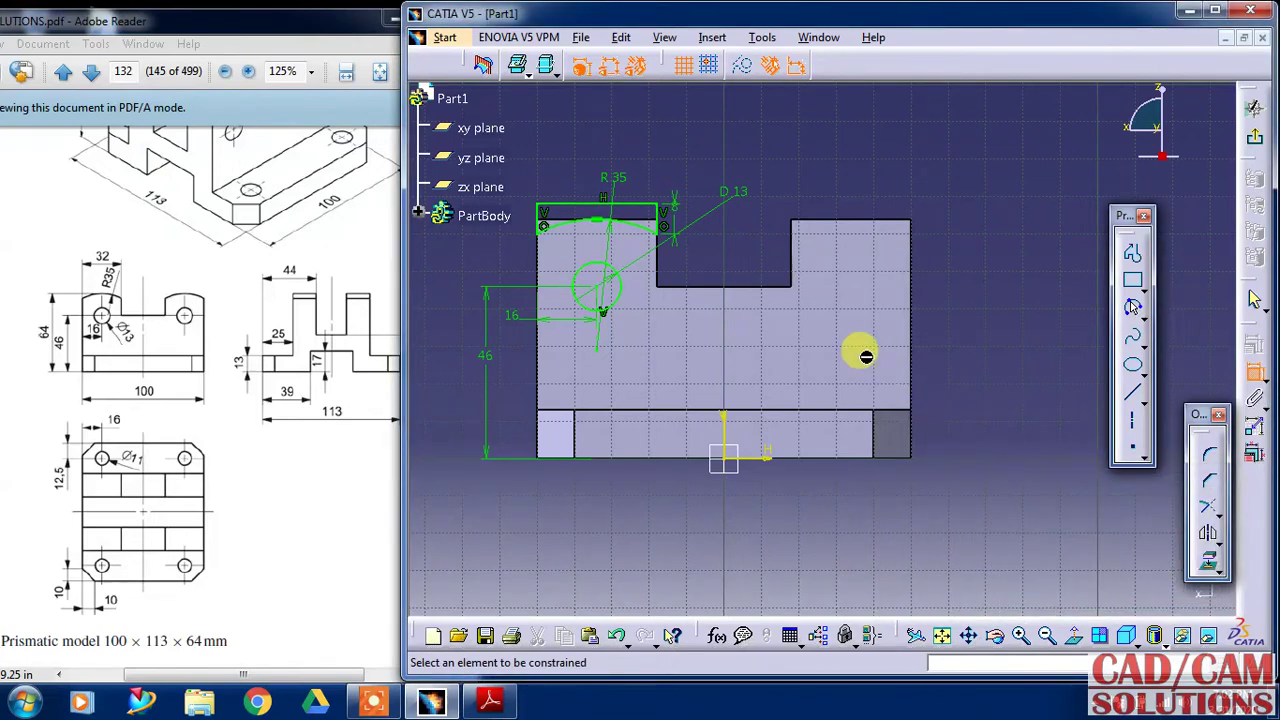
# Step: Exit the sketch and cut Sketch.3 as a 50 mm mirrored-extent pocket
pyautogui.click(1254, 135)
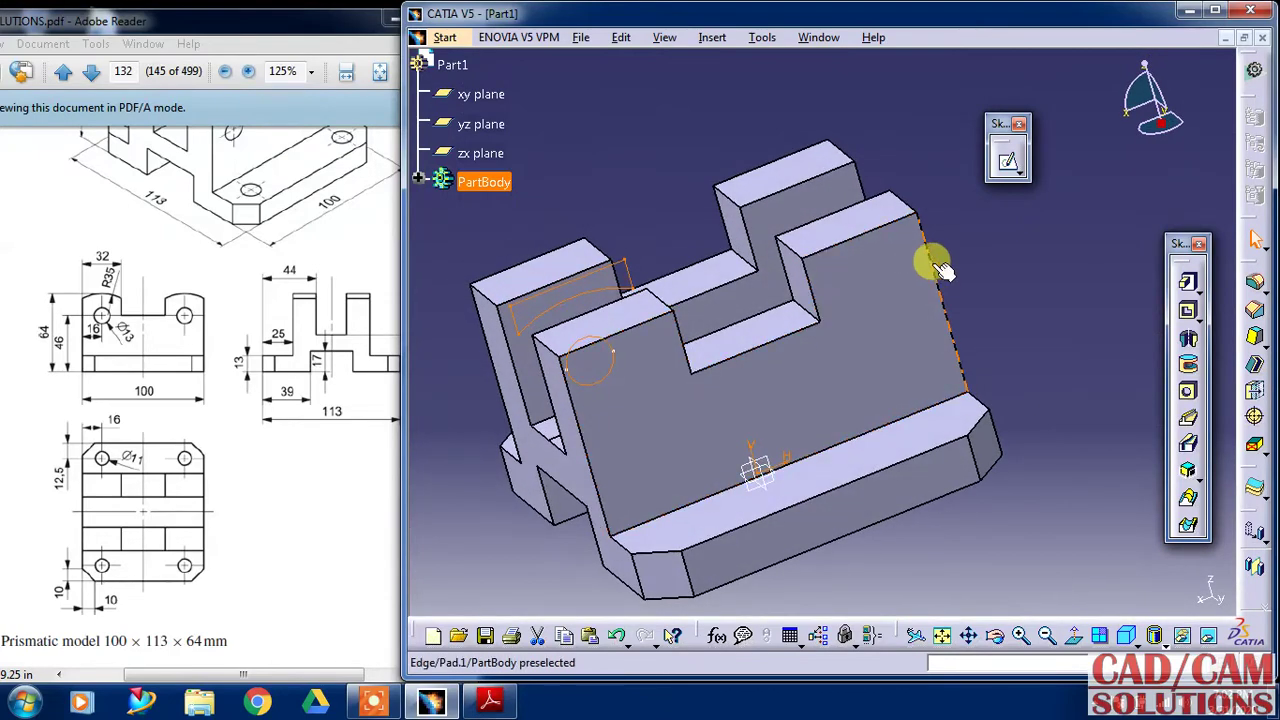
pyautogui.click(1186, 309)
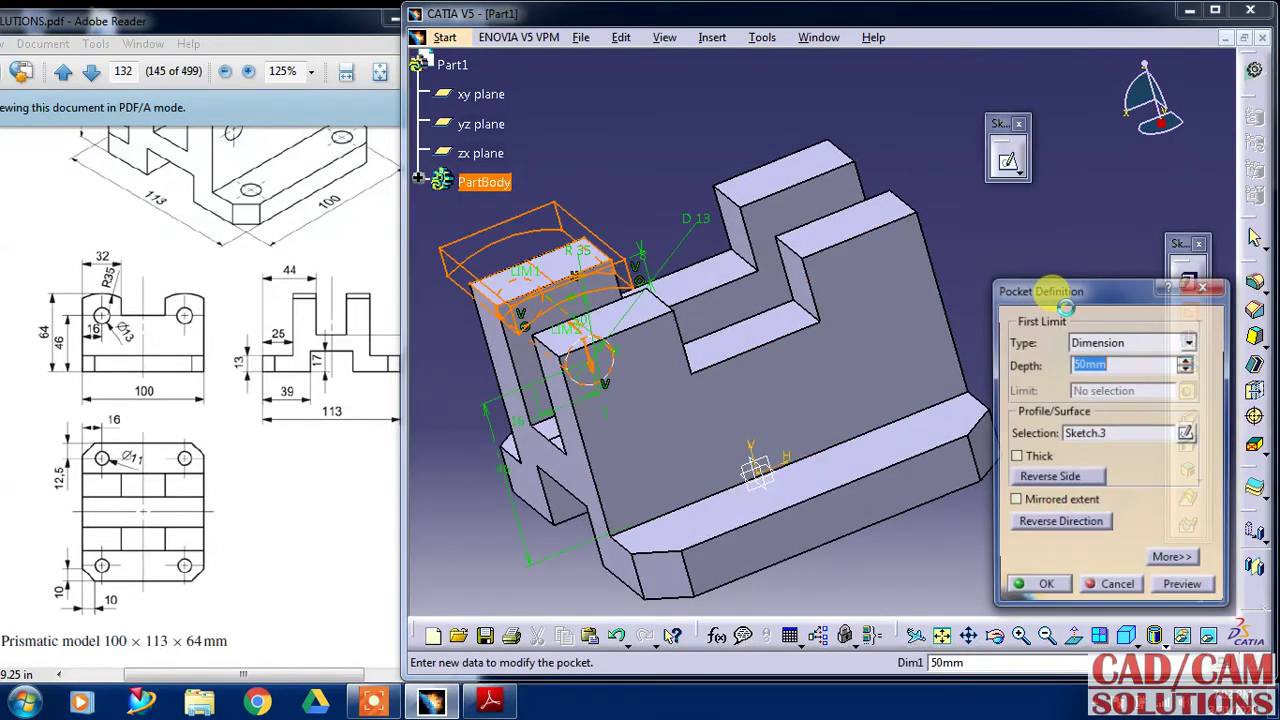
pyautogui.click(1076, 504)
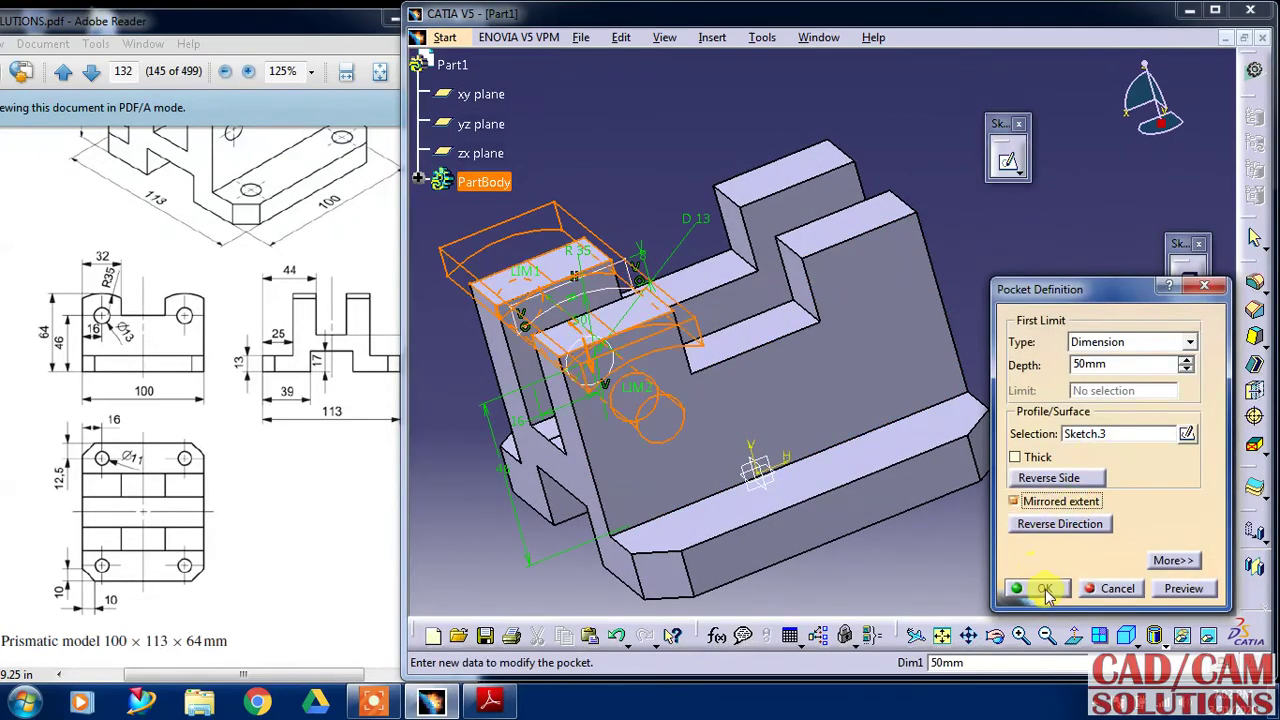
pyautogui.click(1045, 589)
pyautogui.moveTo(1106, 383)
pyautogui.mouseDown(button='middle')
pyautogui.moveTo(920, 406)
pyautogui.moveTo(945, 283)
pyautogui.moveTo(1120, 349)
pyautogui.moveTo(1040, 362)
pyautogui.mouseUp(button='middle')
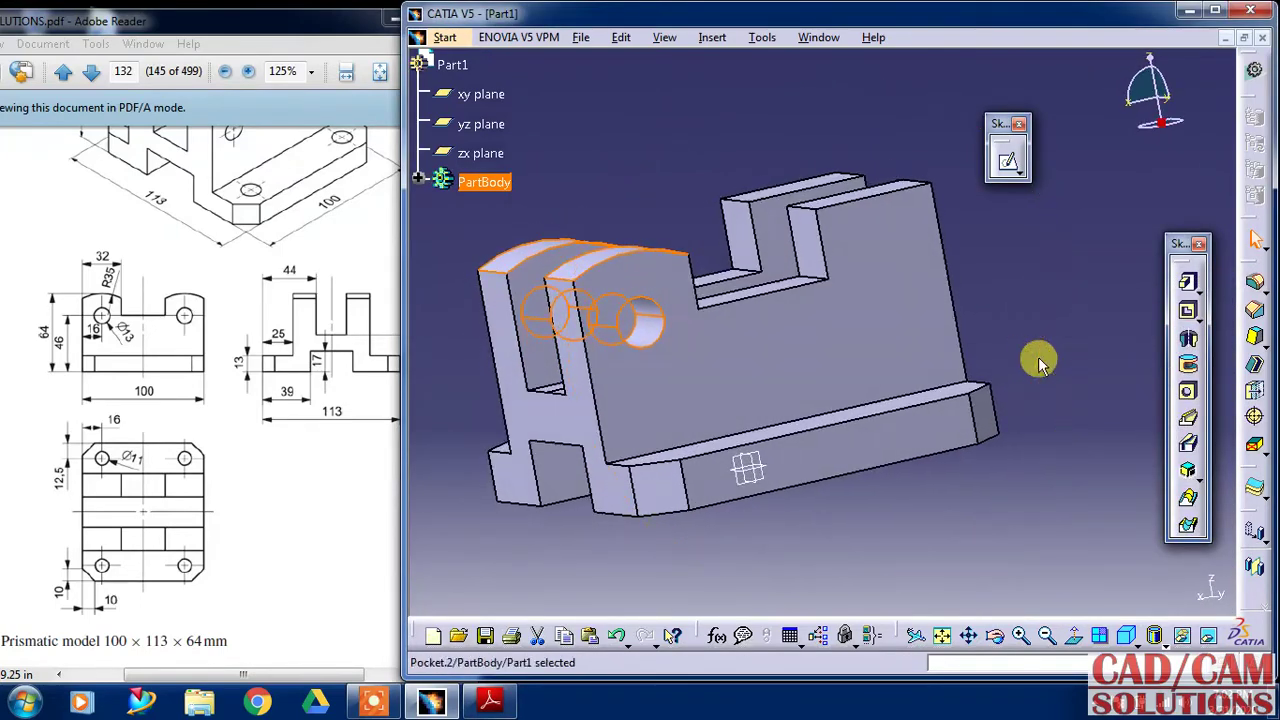
# Step: Mirror the lug pocket across the central plane, then start a sketch on the base face
pyautogui.click(1253, 537)
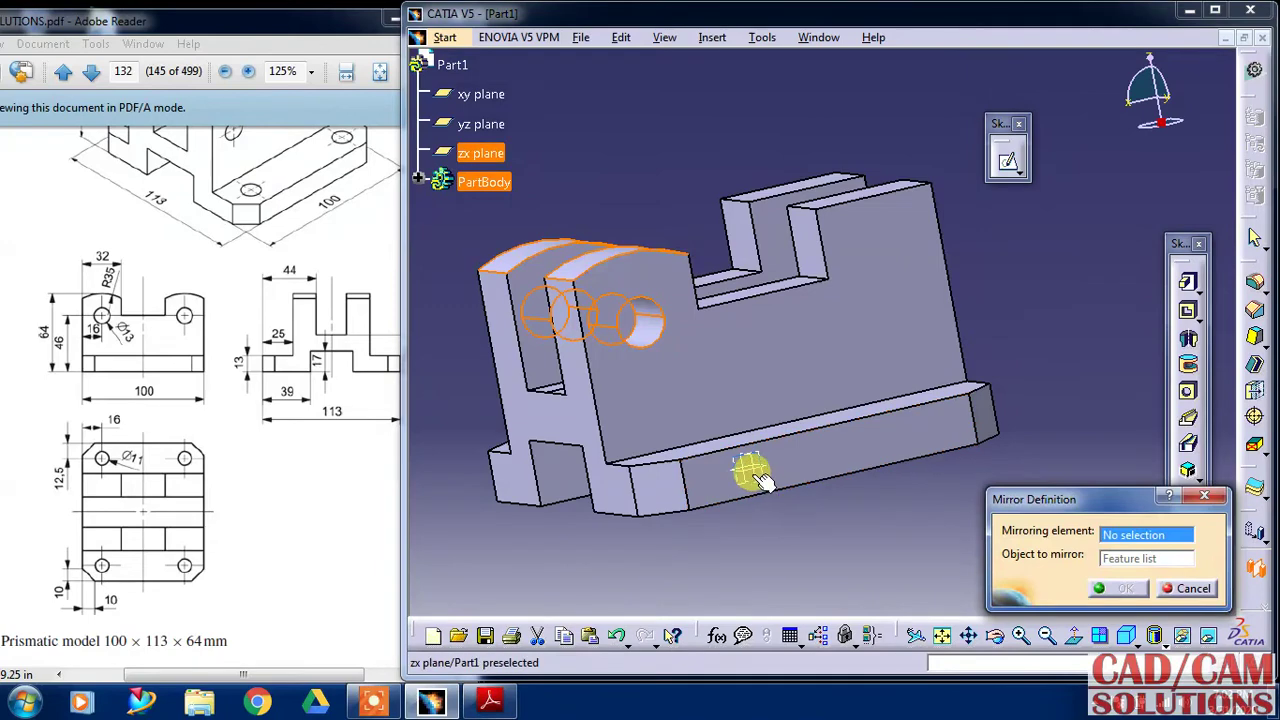
pyautogui.click(750, 468)
pyautogui.click(1097, 591)
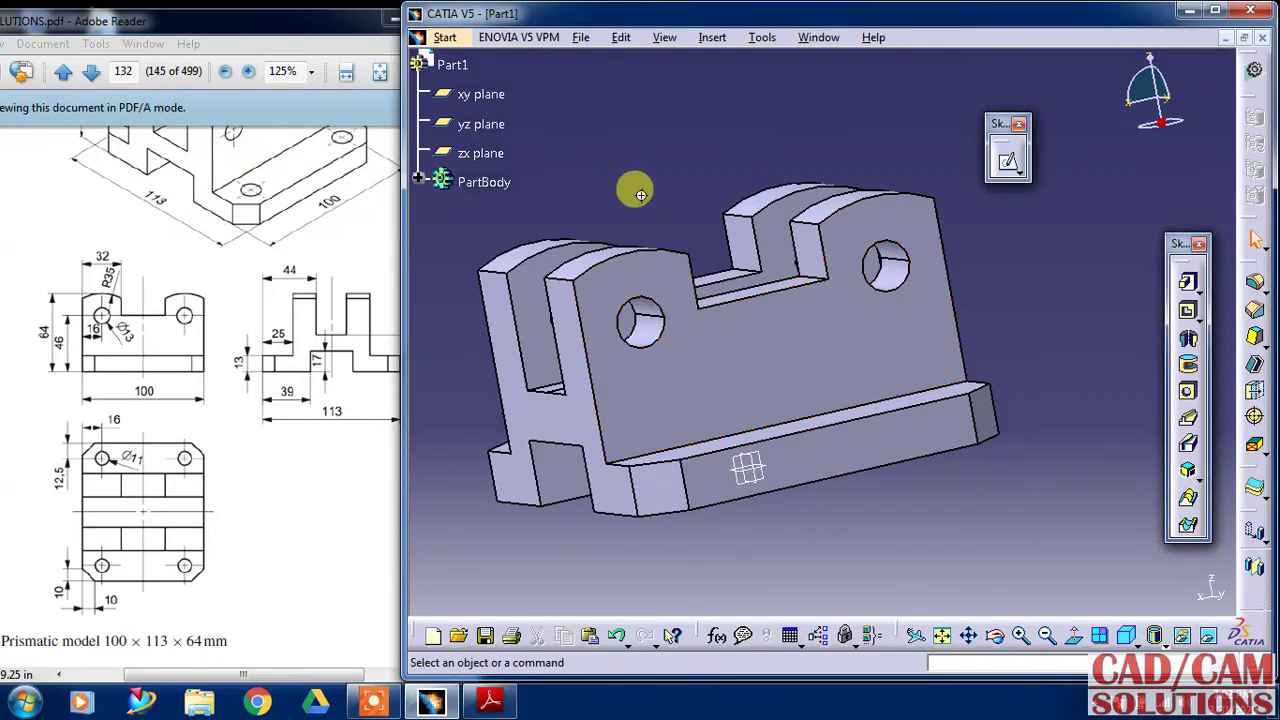
pyautogui.moveTo(634, 189)
pyautogui.mouseDown(button='middle')
pyautogui.moveTo(686, 251)
pyautogui.moveTo(742, 255)
pyautogui.mouseUp(button='middle')
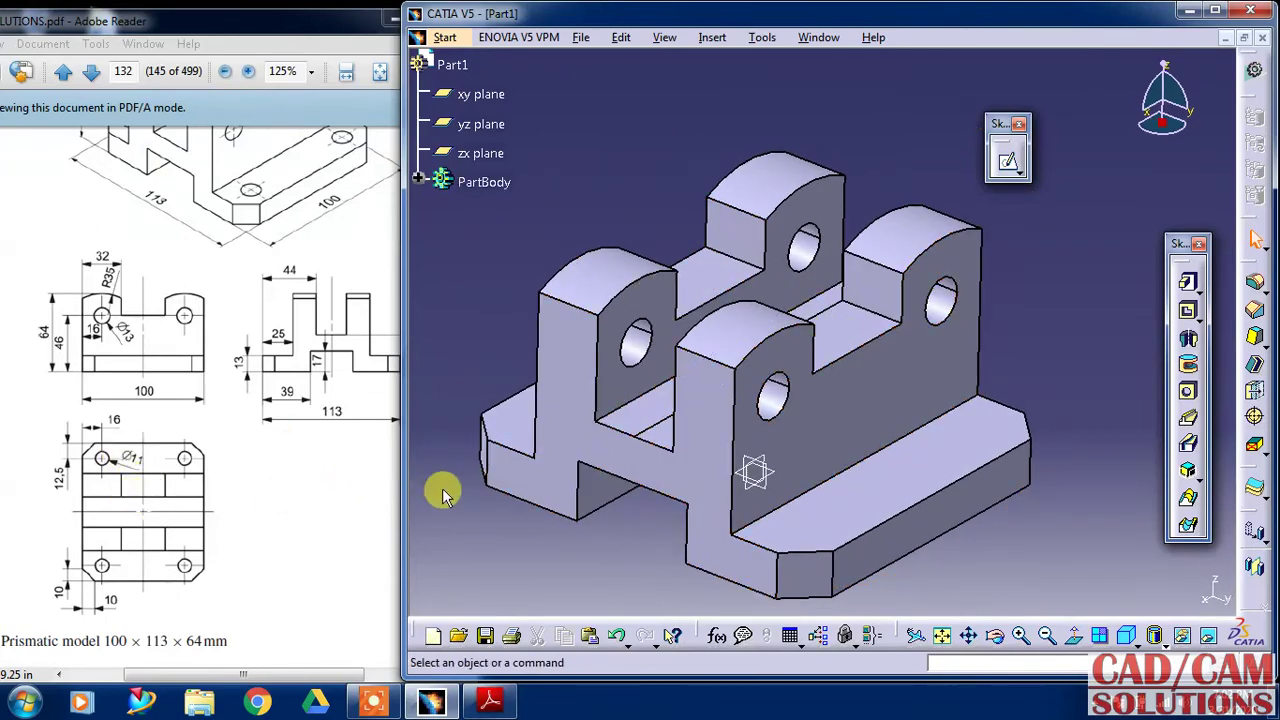
pyautogui.click(1008, 168)
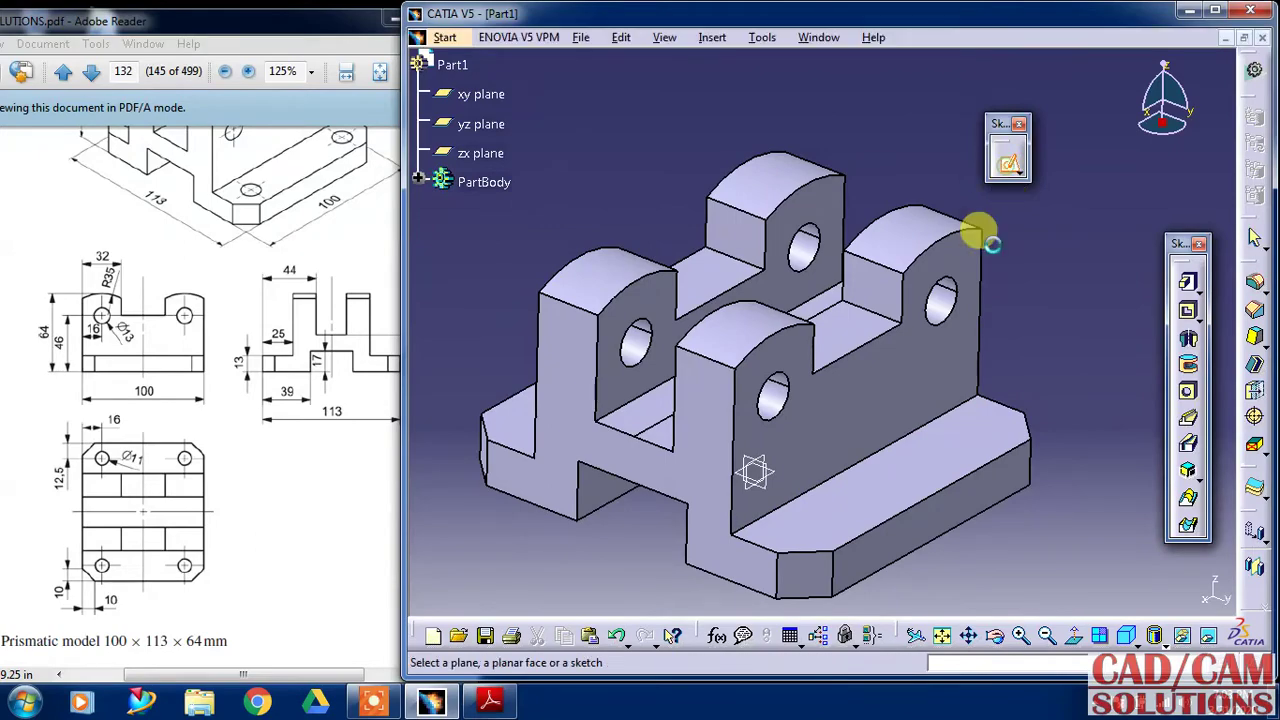
pyautogui.click(814, 512)
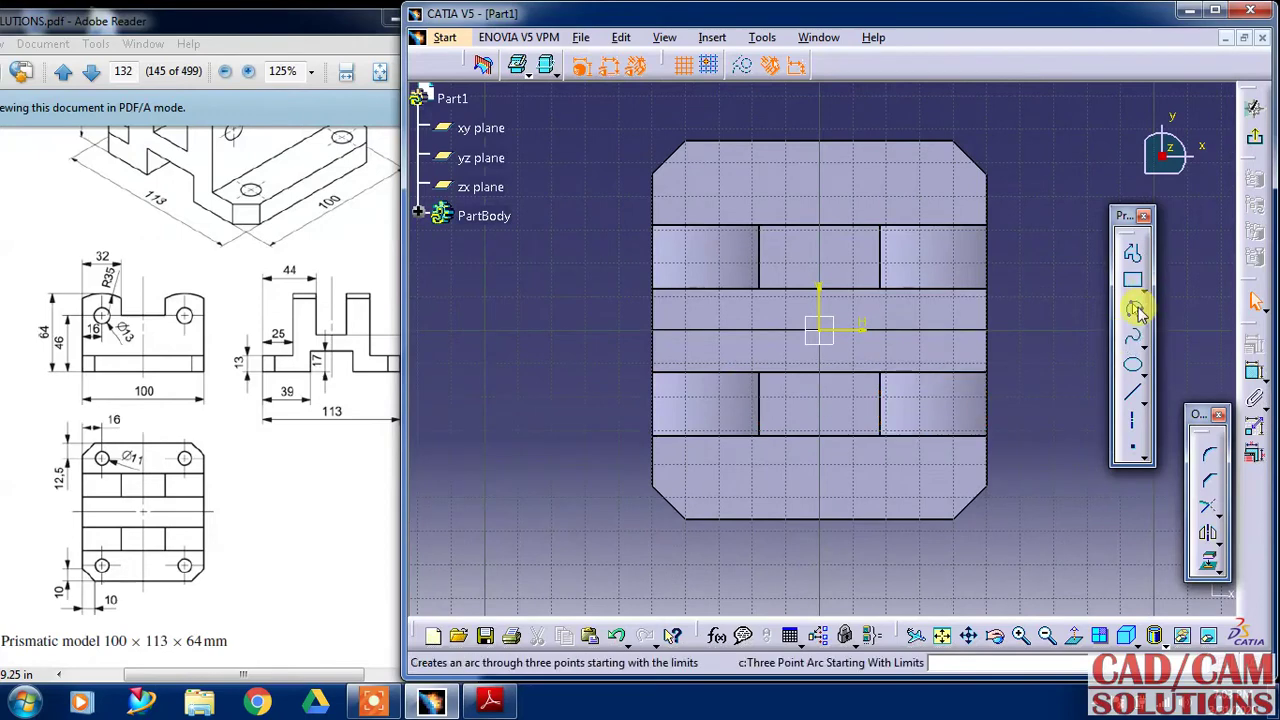
# Step: Draw a centre-point hole circle near the lower-left corner with an 11 mm diameter
pyautogui.click(1141, 312)
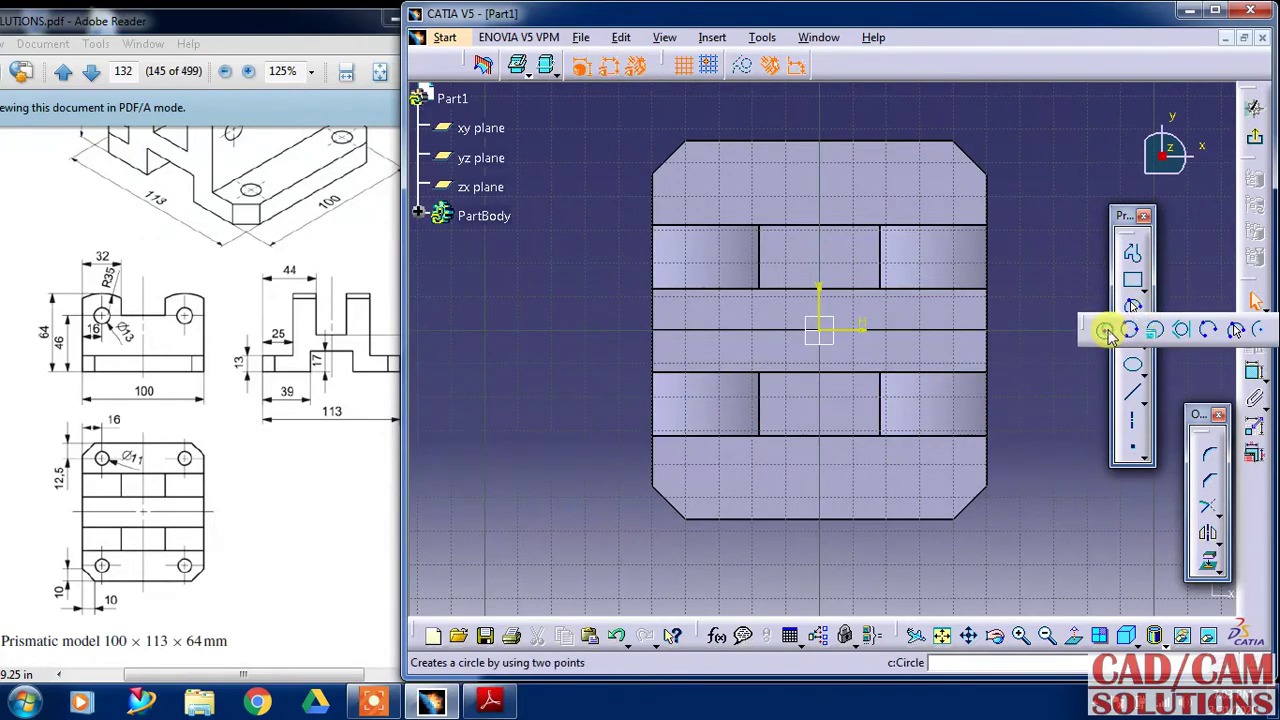
pyautogui.click(1106, 332)
pyautogui.click(700, 484)
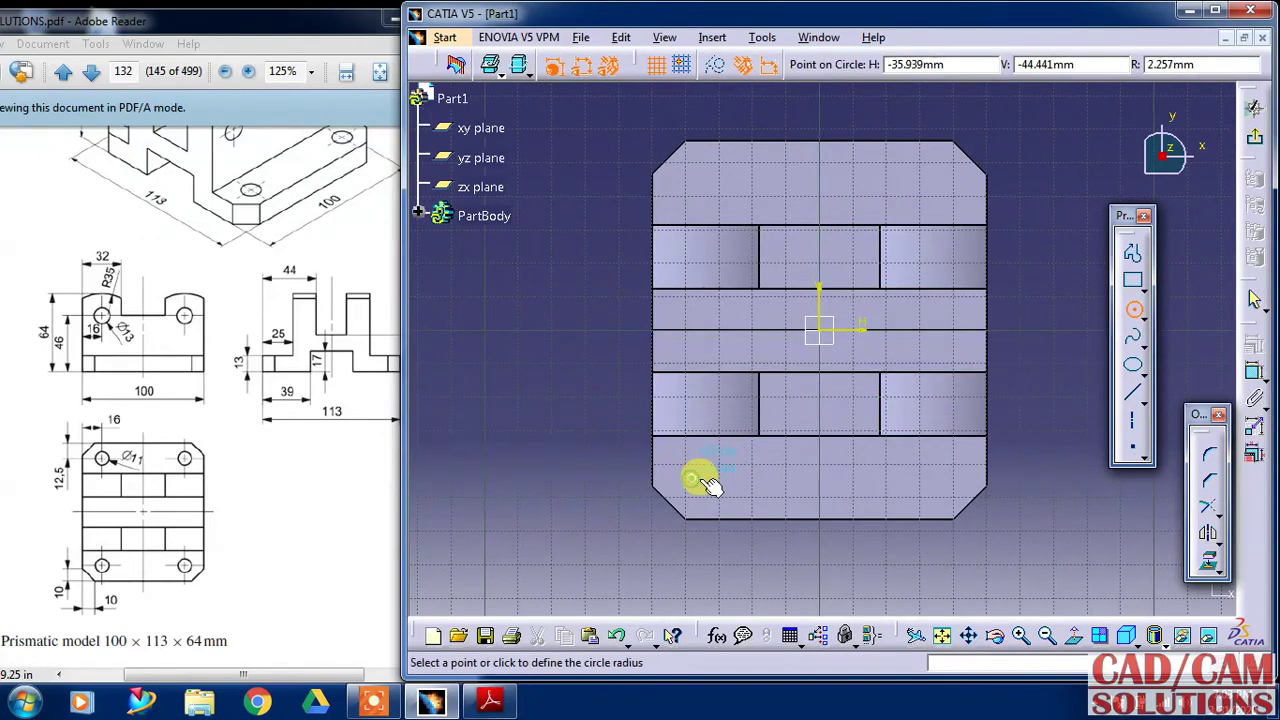
pyautogui.click(720, 484)
pyautogui.click(1254, 372)
pyautogui.click(703, 476)
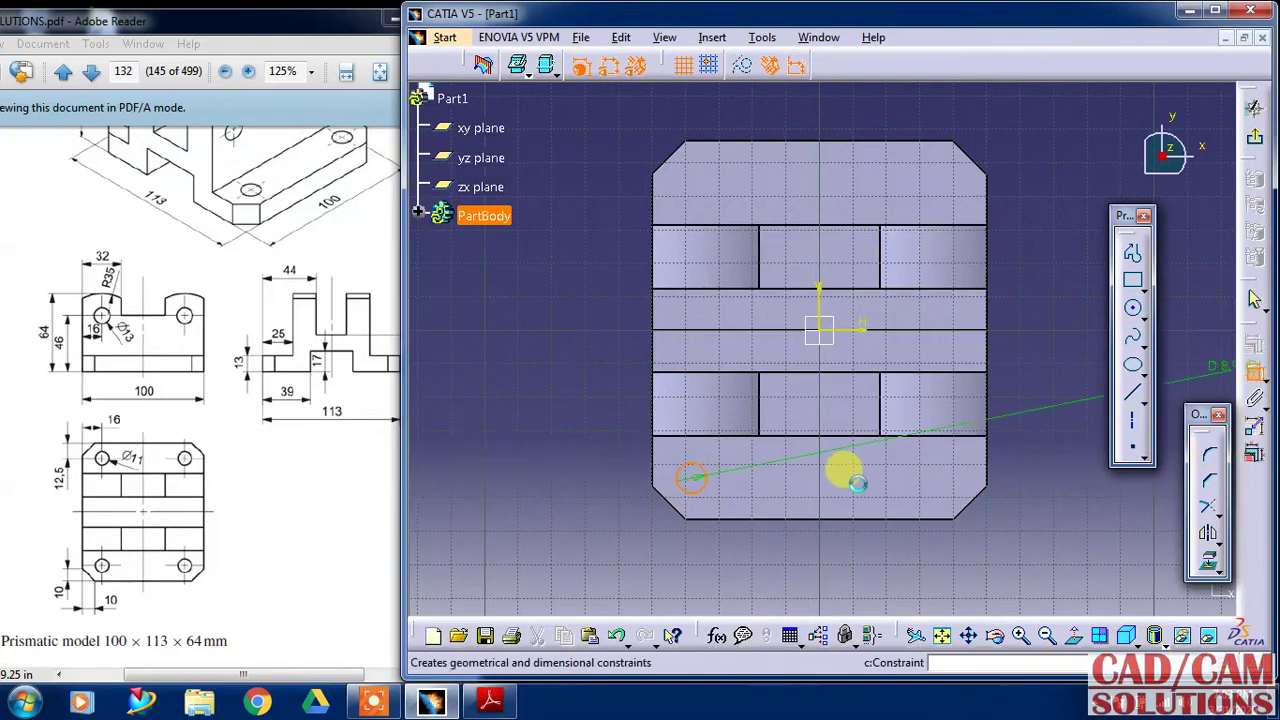
pyautogui.doubleClick(593, 449)
pyautogui.write('11')
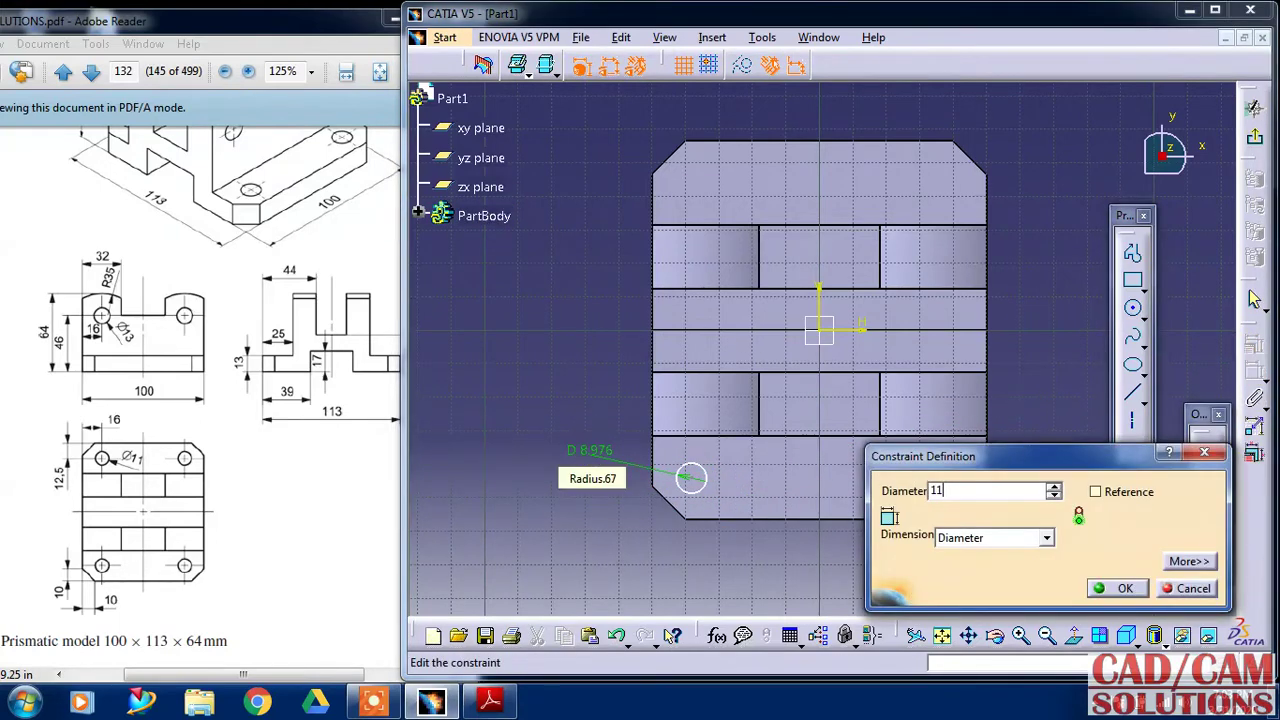
pyautogui.press('Return')
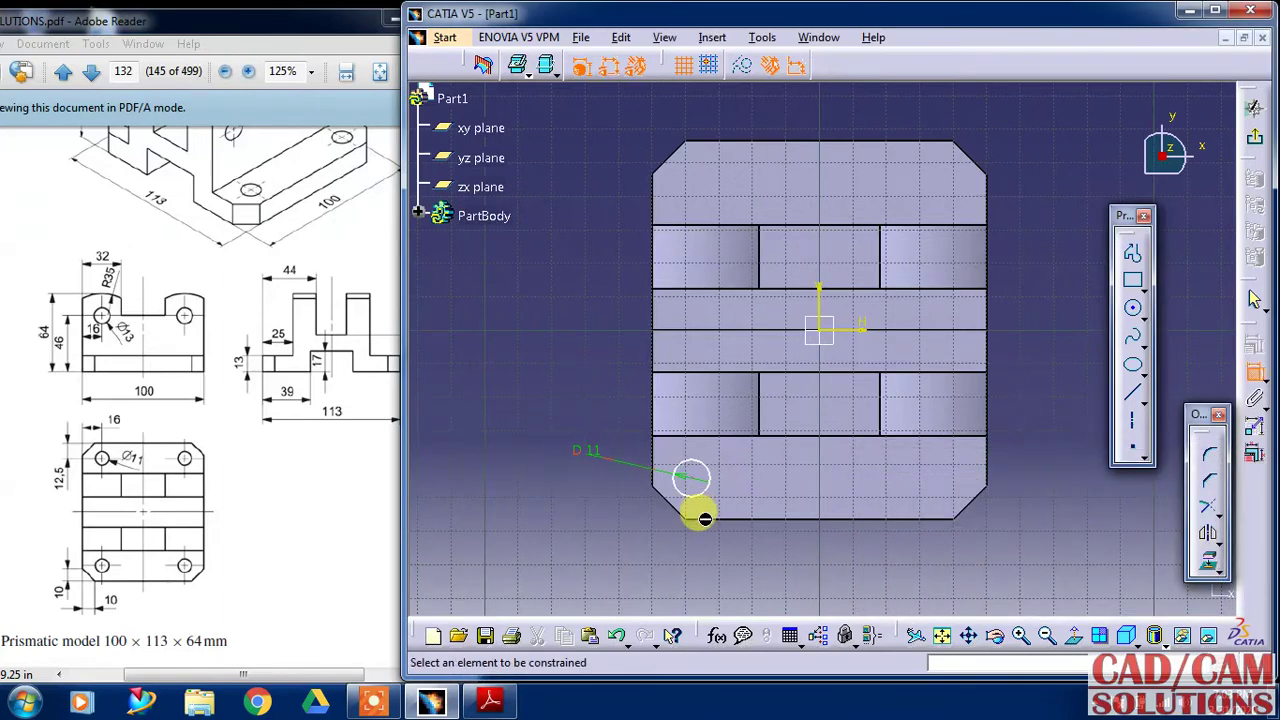
# Step: Place the hole centre 12.5 mm from the base's bottom edge
pyautogui.click(705, 520)
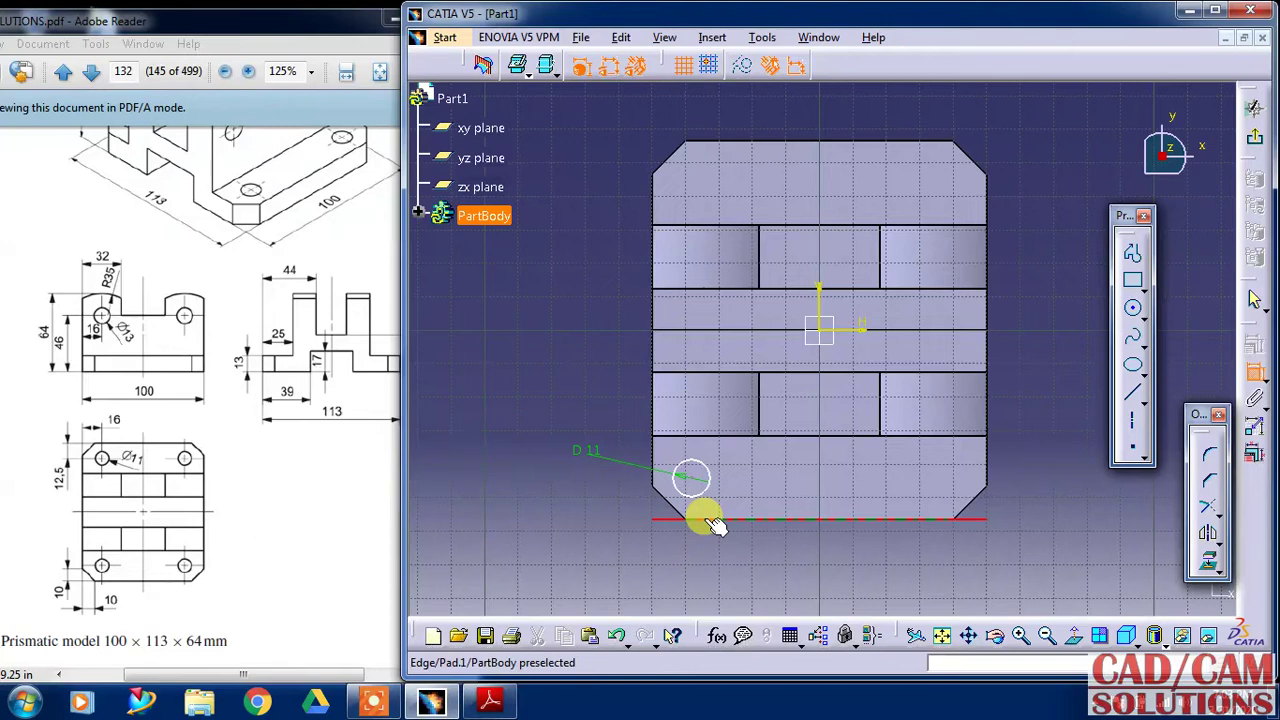
pyautogui.click(700, 482)
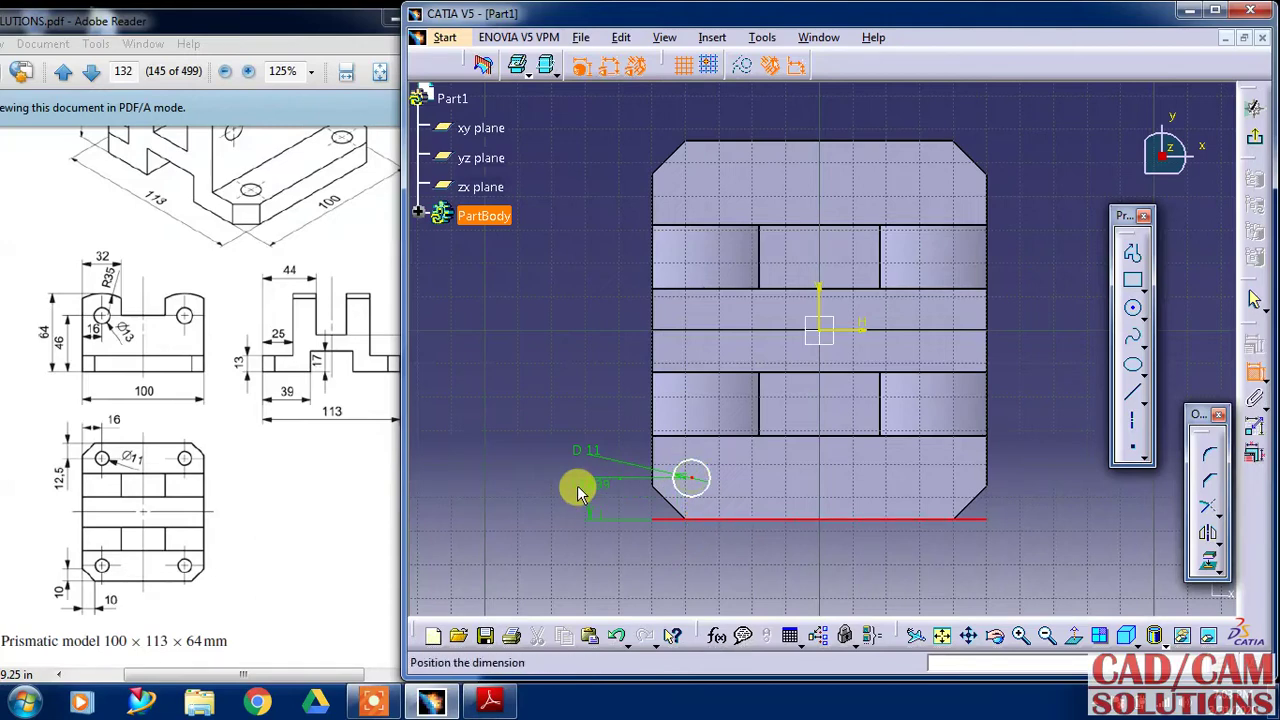
pyautogui.click(577, 485)
pyautogui.doubleClick(578, 488)
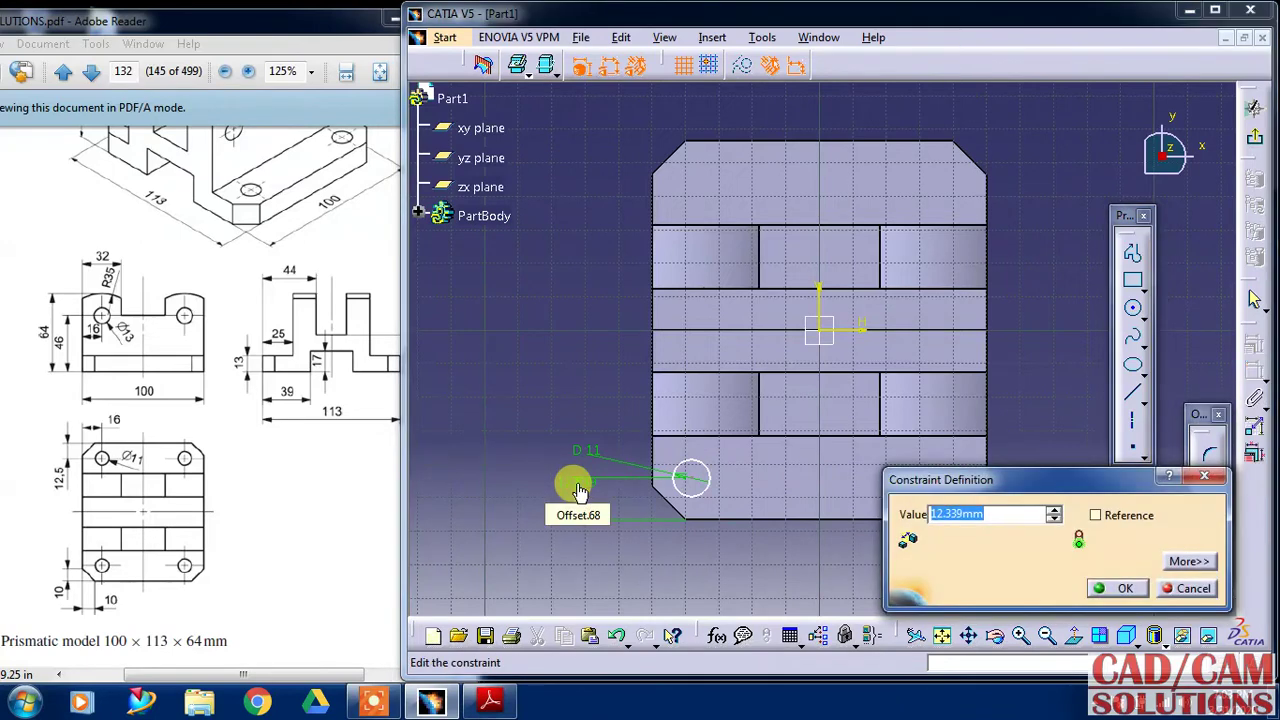
pyautogui.press('Return')
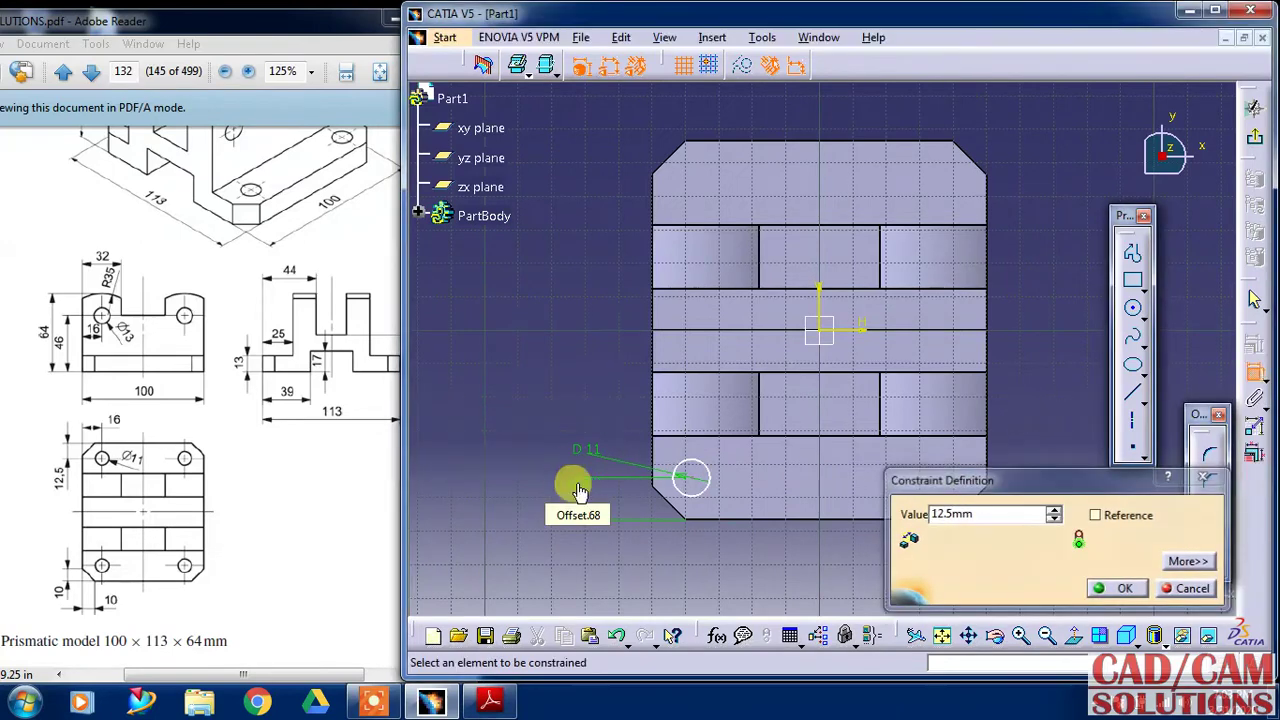
# Step: Place the hole centre 16 mm from the base's left edge
pyautogui.click(652, 460)
pyautogui.click(700, 482)
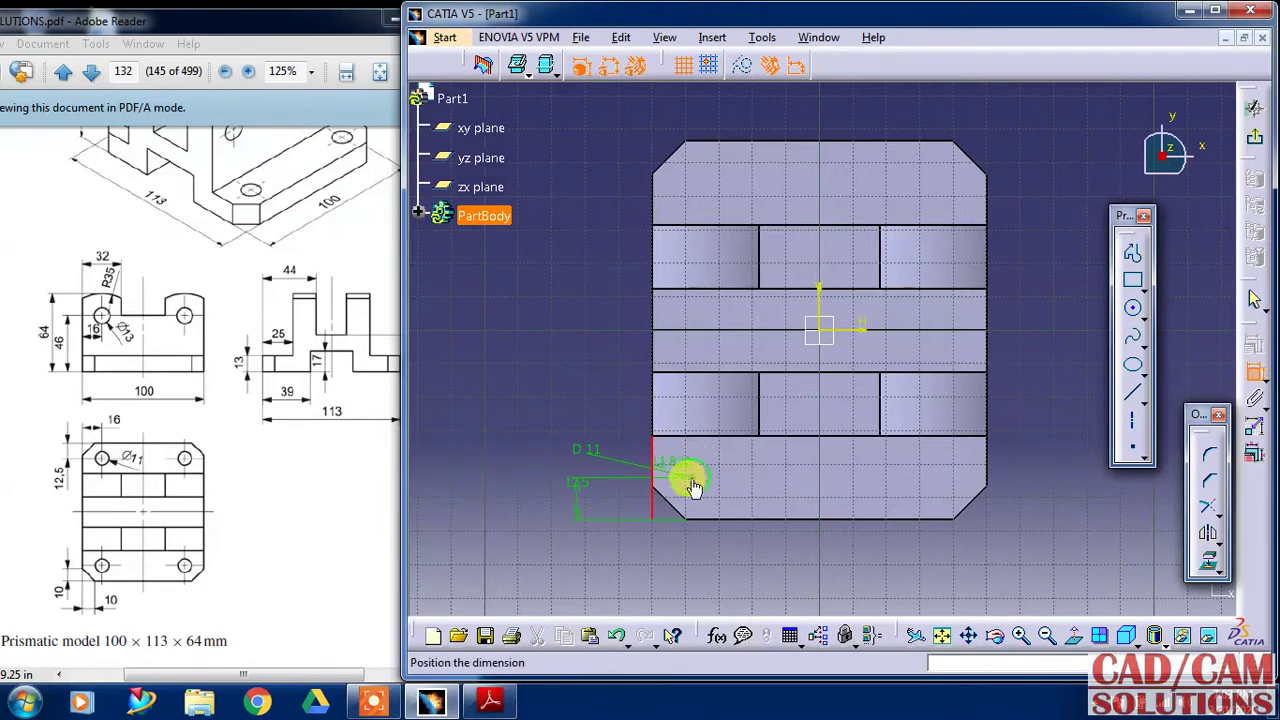
pyautogui.click(672, 536)
pyautogui.doubleClick(670, 532)
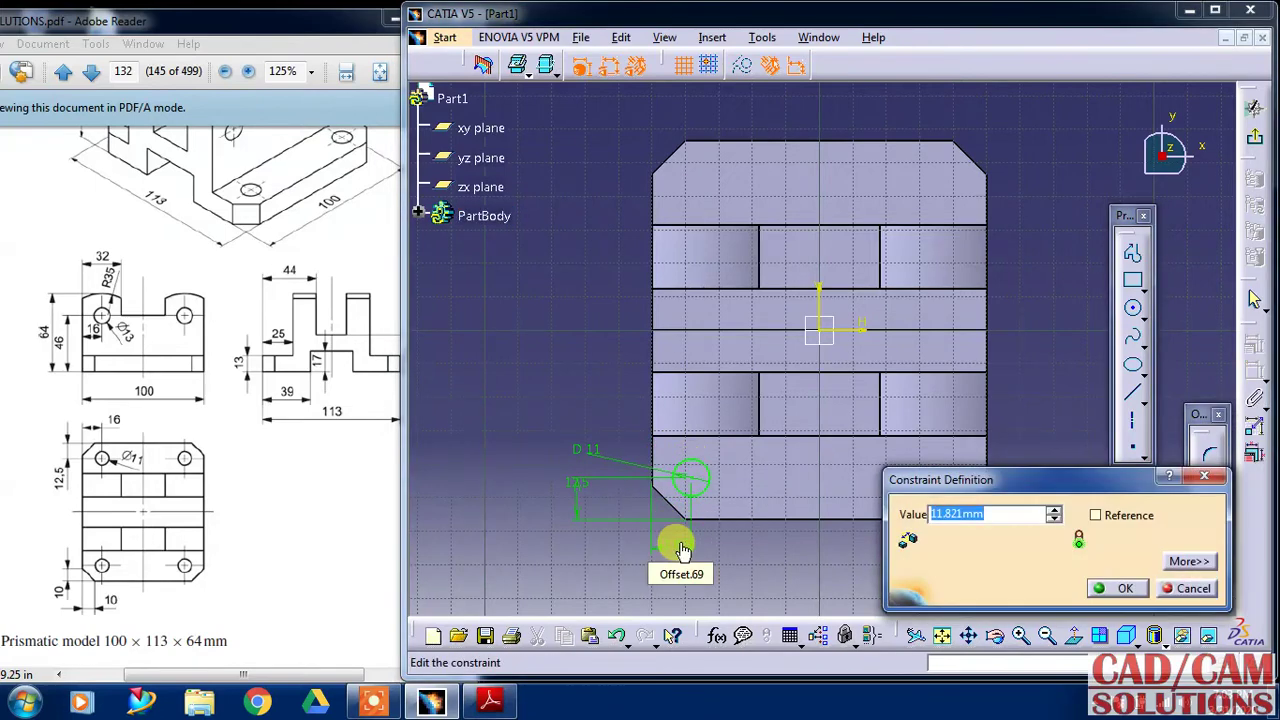
pyautogui.press('Return')
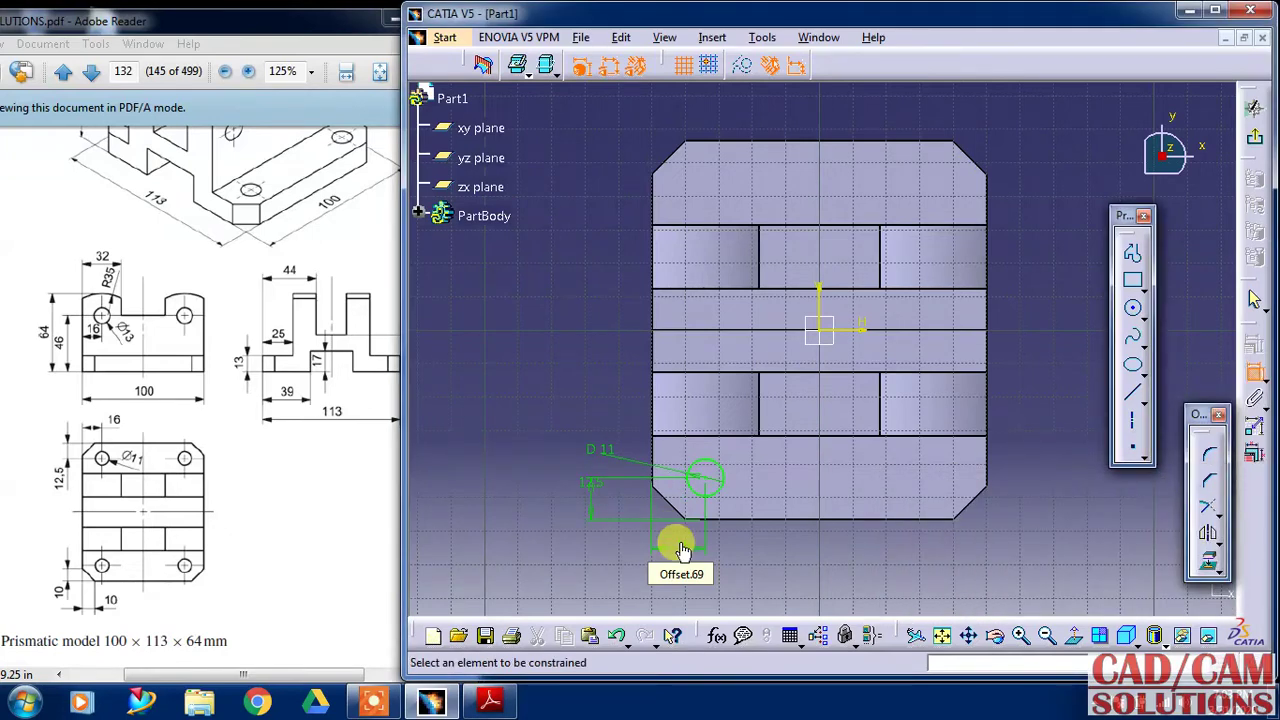
# Step: Finish the Ø11 circle, mirror it about the V axis, then mirror both circles about the H axis
pyautogui.click(1252, 368)
pyautogui.click(727, 474)
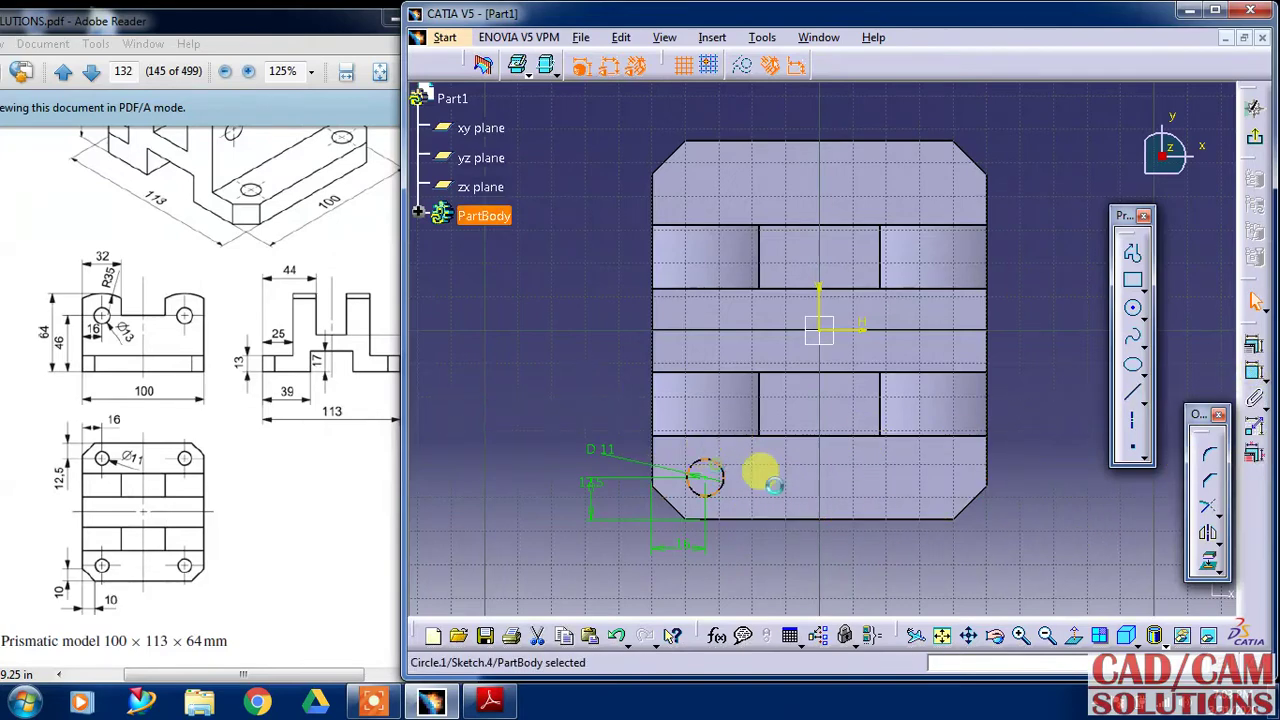
pyautogui.click(1208, 533)
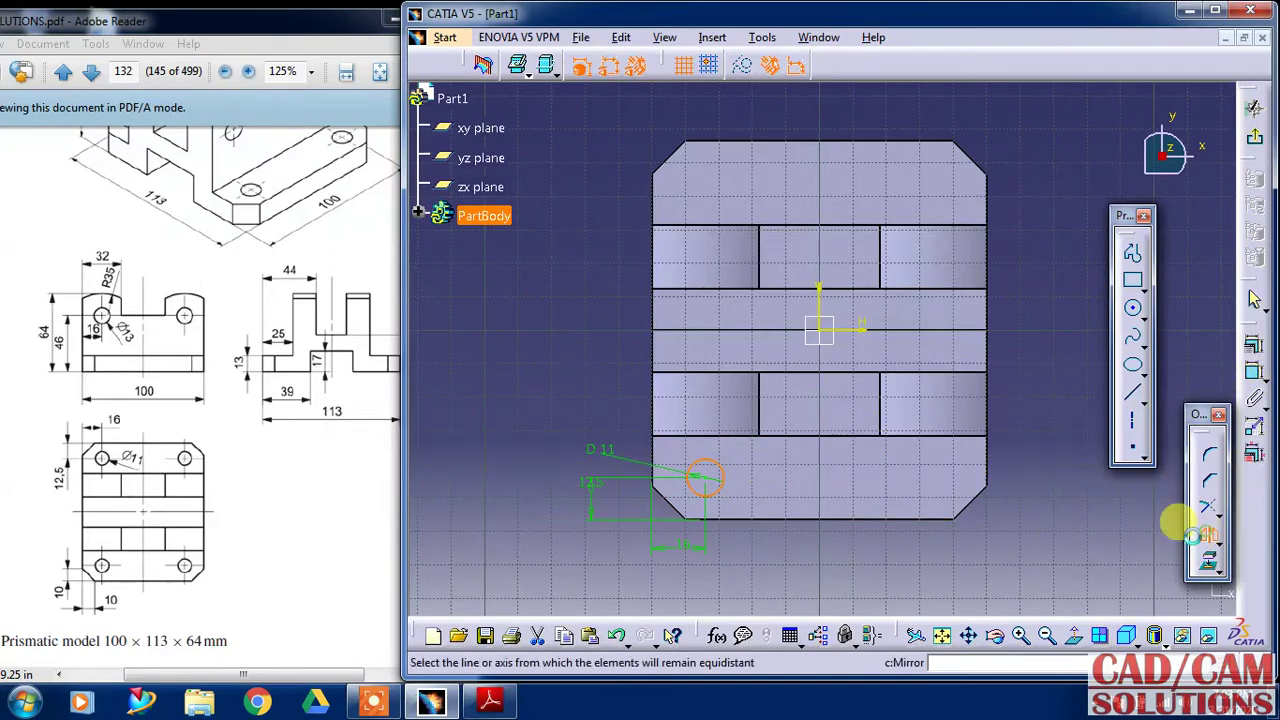
pyautogui.click(820, 296)
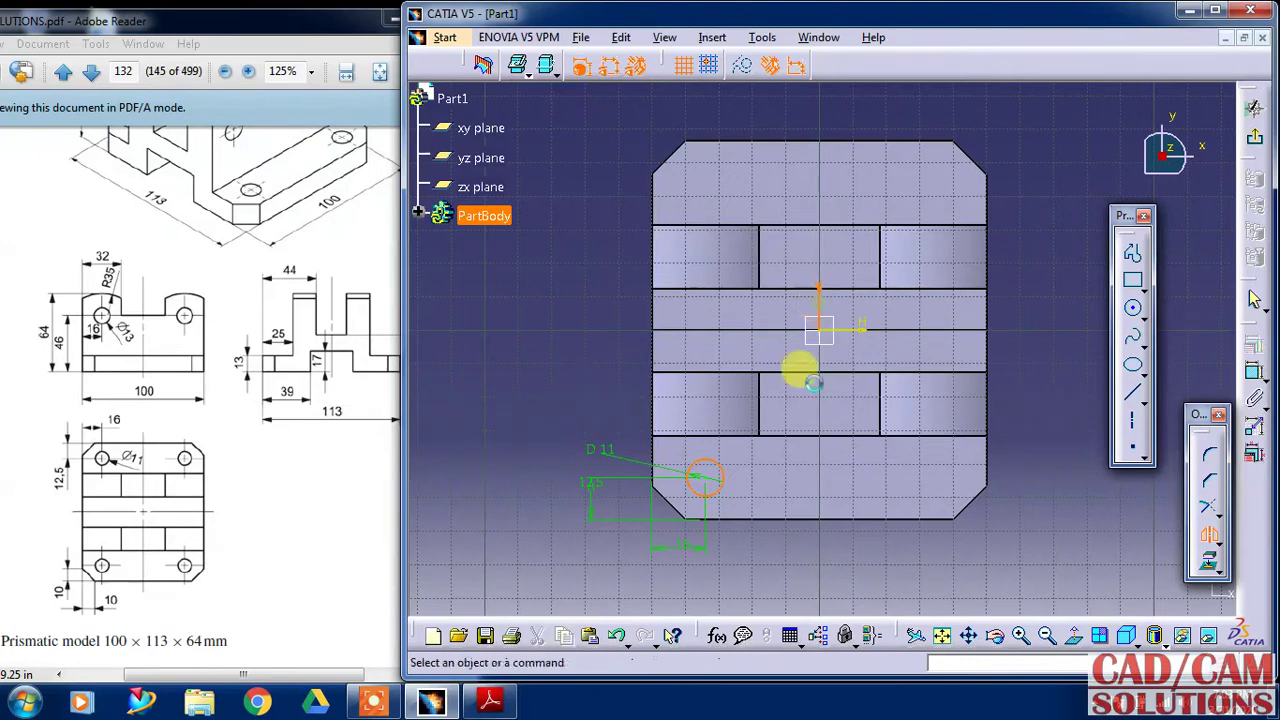
pyautogui.click(932, 480)
pyautogui.keyDown('ctrl'); pyautogui.click(720, 490); pyautogui.keyUp('ctrl')
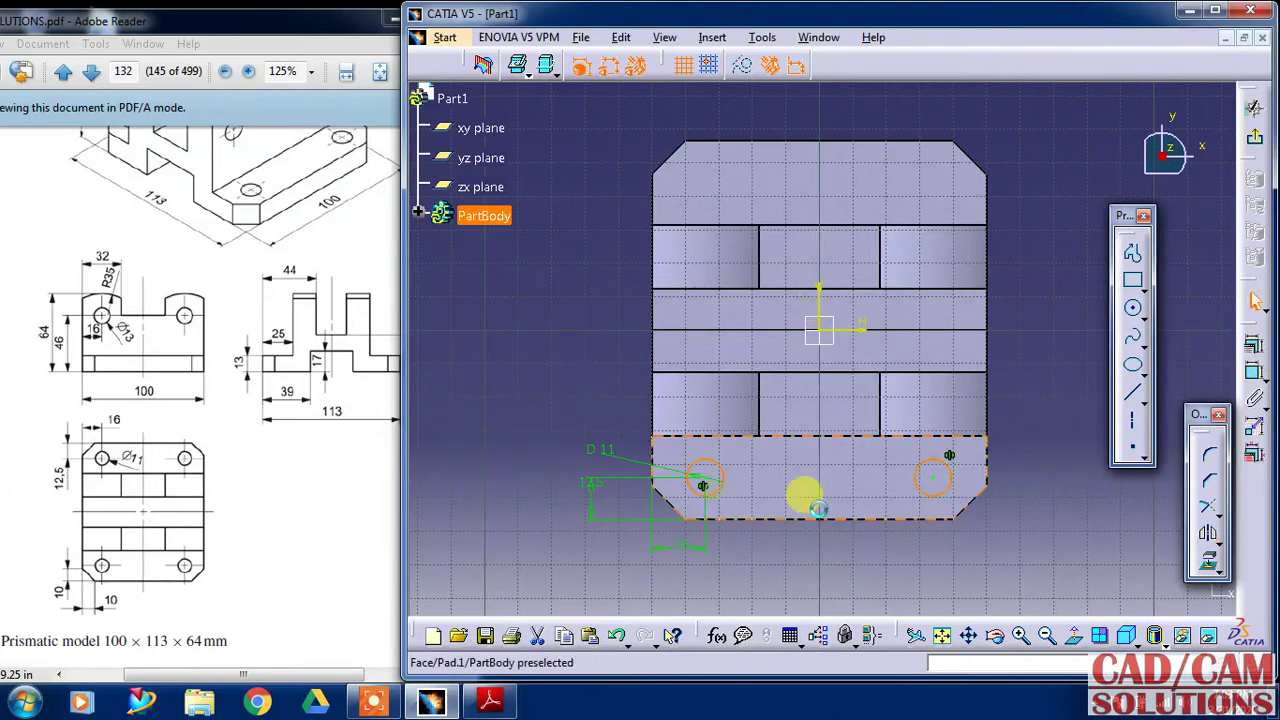
pyautogui.click(1210, 540)
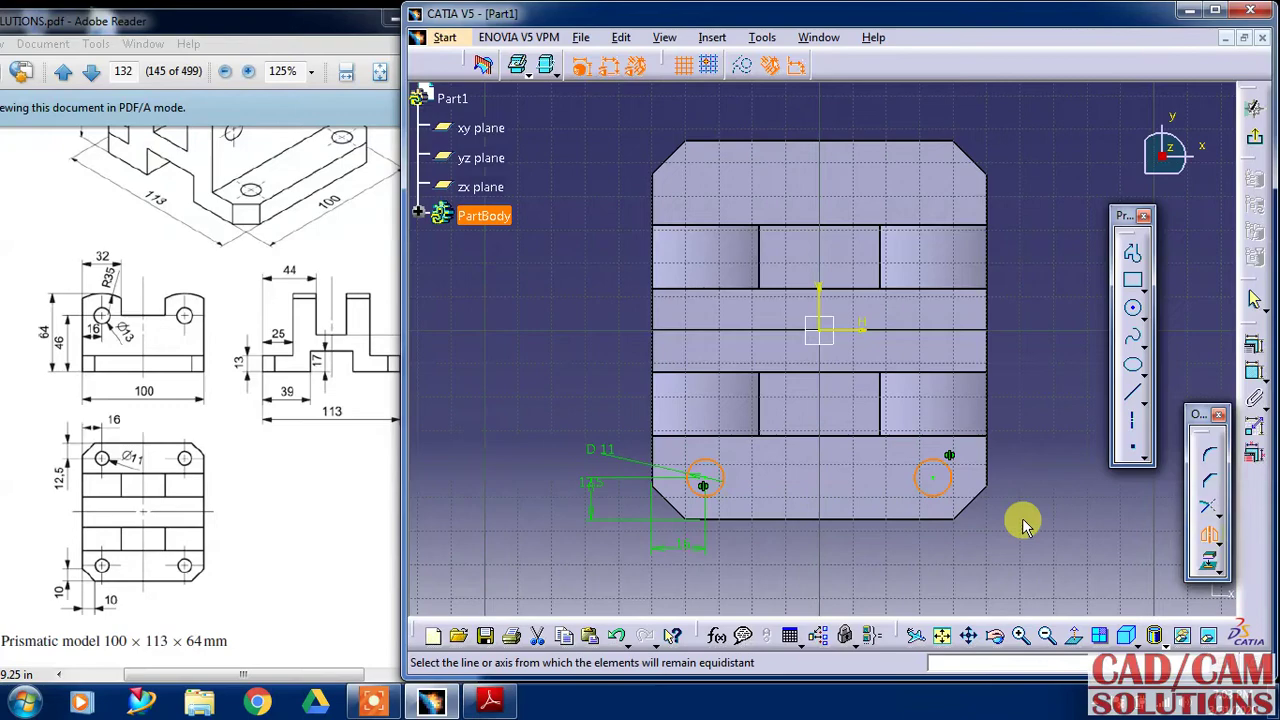
pyautogui.click(868, 320)
# Step: Pocket the four-circle sketch to cut the holes through the bracket base
pyautogui.click(1254, 136)
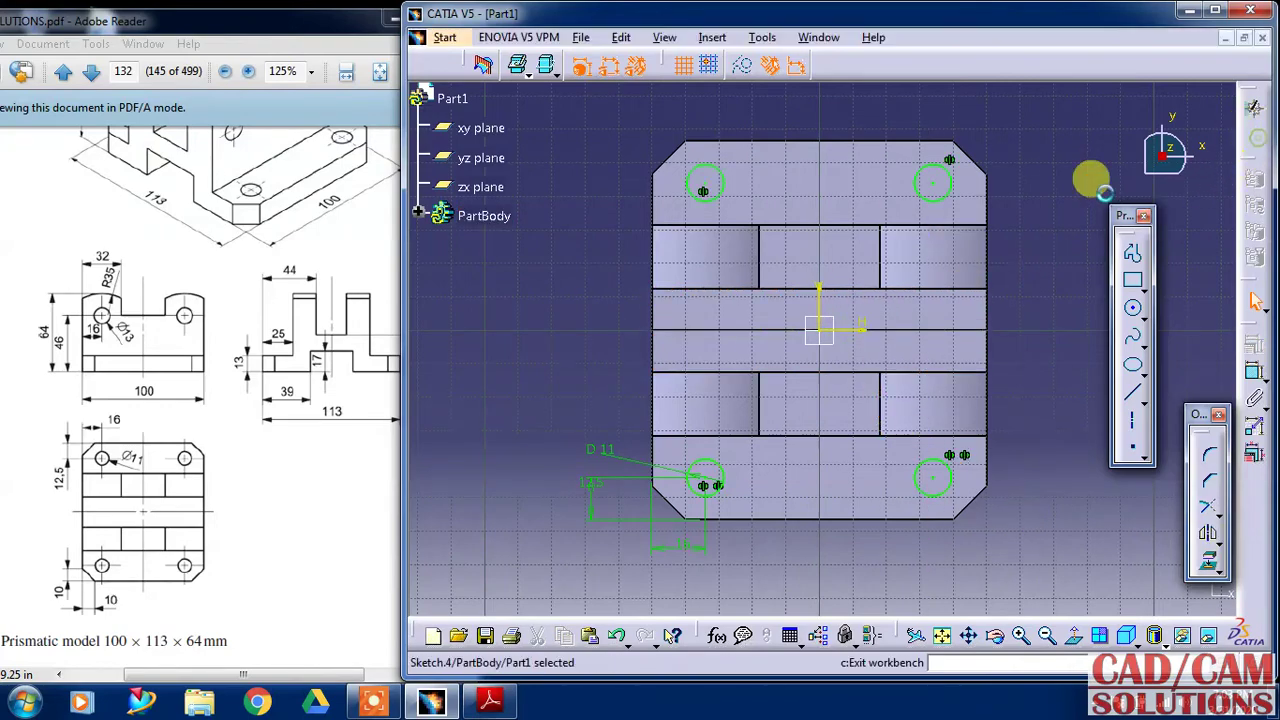
pyautogui.click(1188, 310)
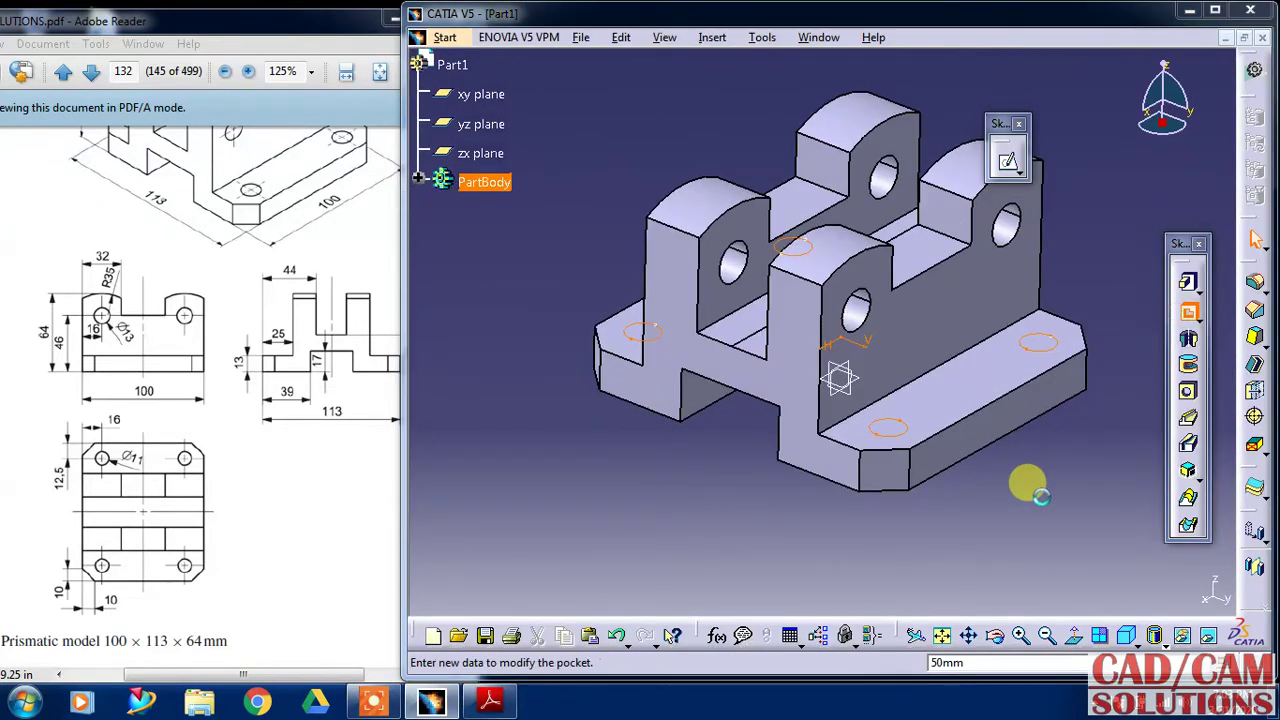
pyautogui.click(1036, 588)
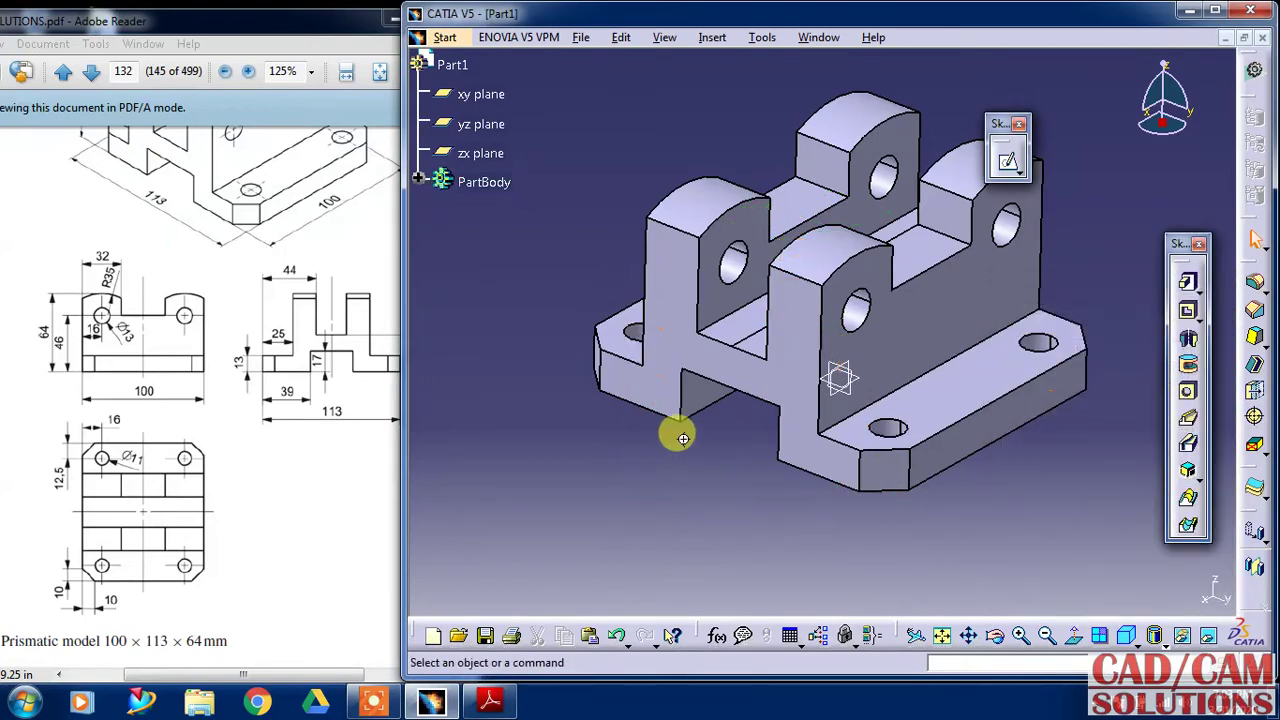
pyautogui.moveTo(677, 434)
pyautogui.mouseDown(button='middle')
pyautogui.moveTo(712, 440)
pyautogui.moveTo(674, 434)
pyautogui.mouseUp(button='middle')
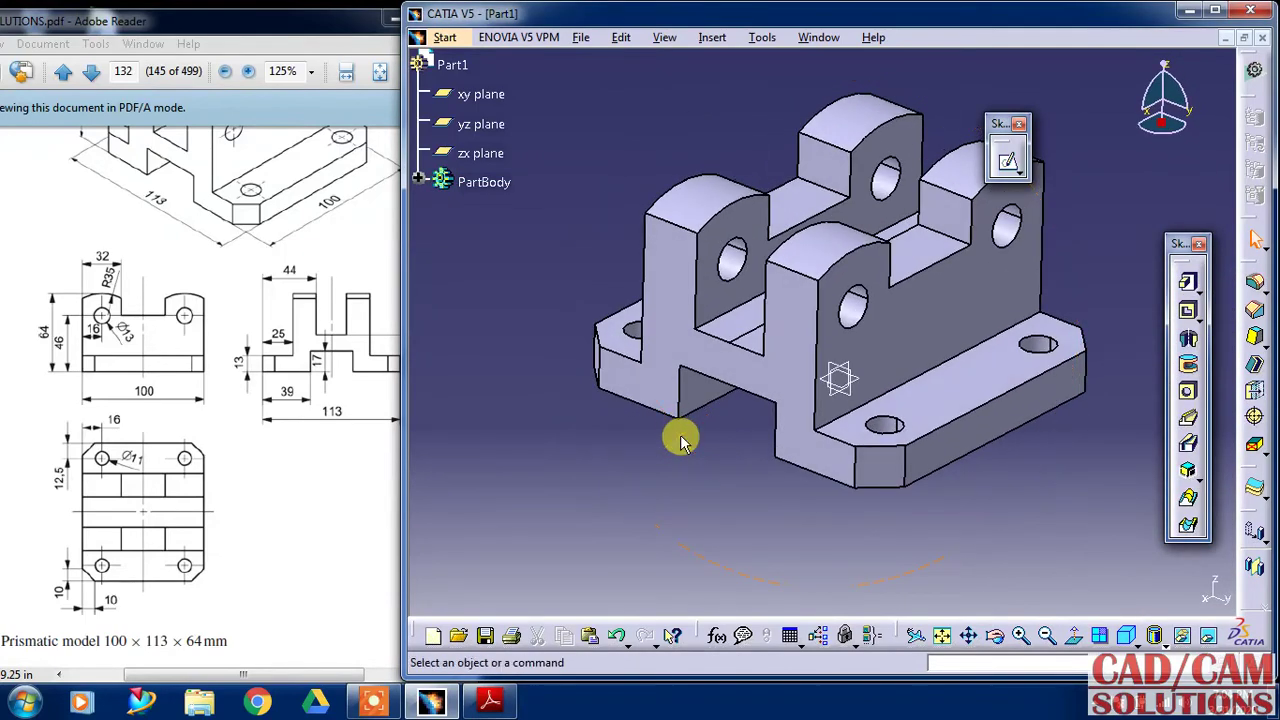
# Step: Check the reference PDF drawing, then maximize the CATIA window
pyautogui.click(312, 308)
pyautogui.scroll(2, 250, 390)
pyautogui.scroll(1, 250, 390)
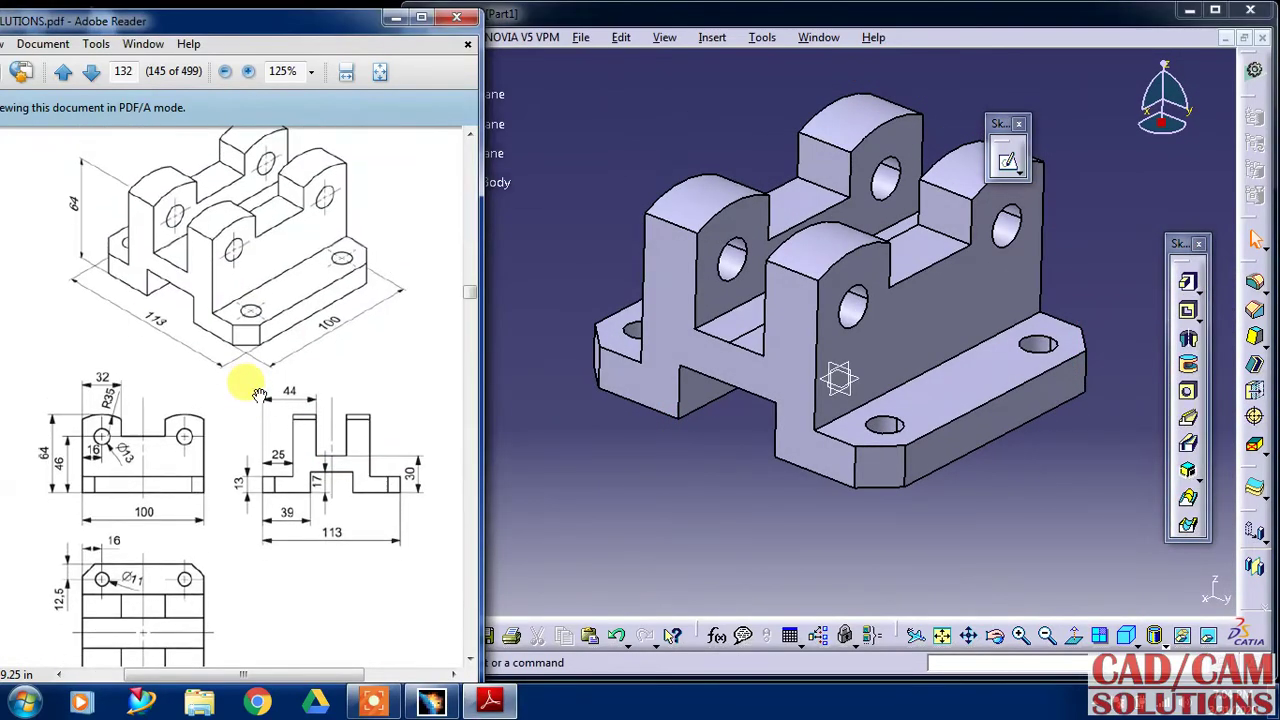
pyautogui.click(608, 95)
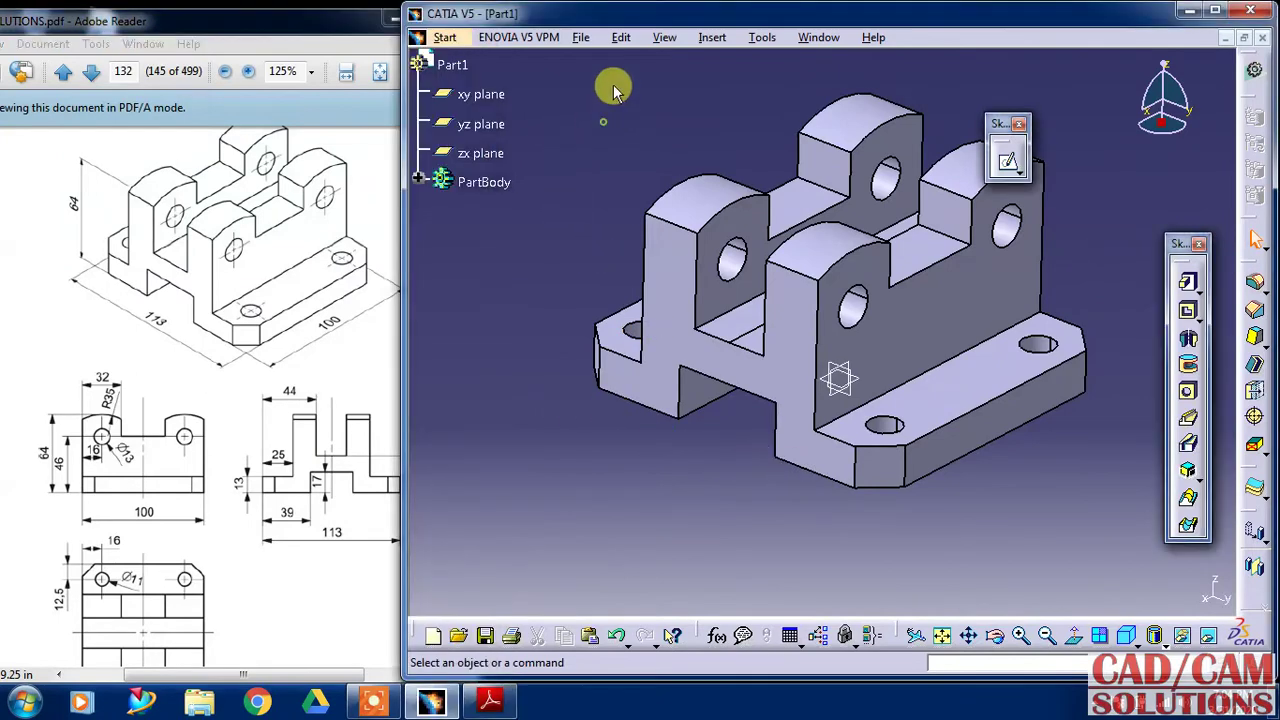
pyautogui.doubleClick(662, 15)
pyautogui.moveTo(563, 486)
pyautogui.mouseDown(button='middle')
pyautogui.moveTo(548, 503)
pyautogui.moveTo(526, 480)
pyautogui.moveTo(689, 555)
pyautogui.mouseUp(button='middle')
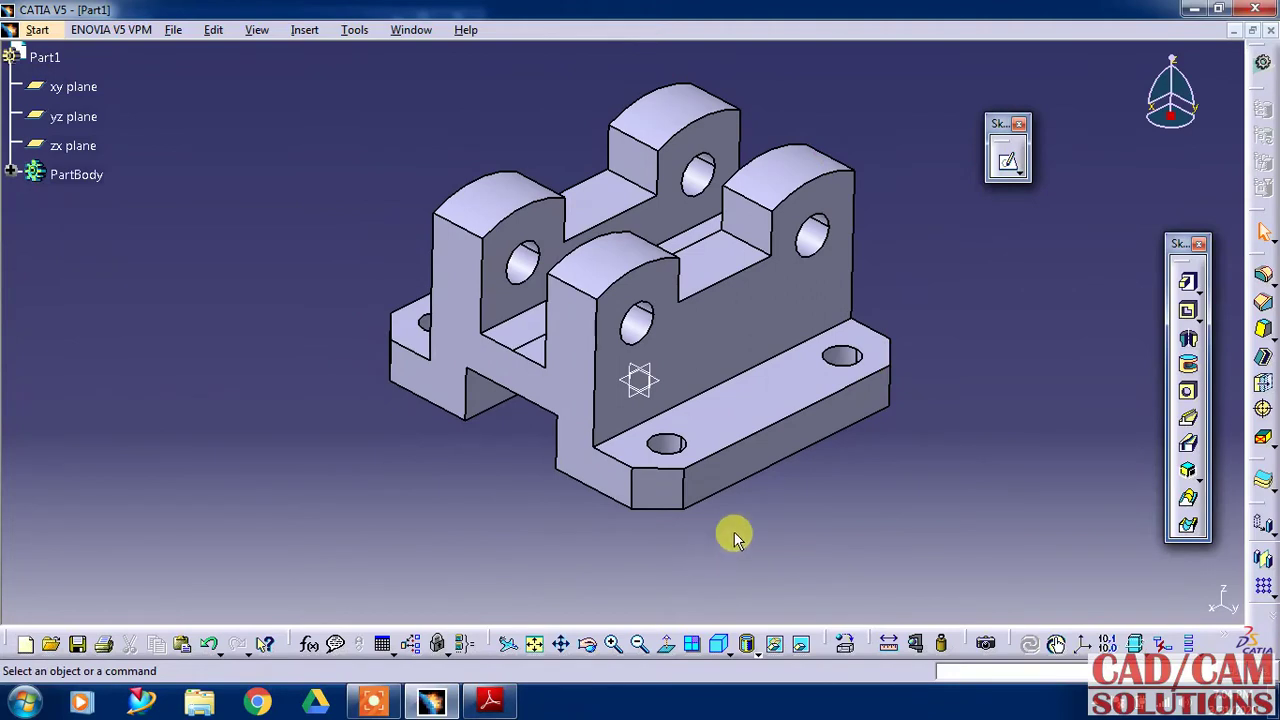
# Step: Switch the view to Shading with Material and start Apply Material on the bracket
pyautogui.click(750, 648)
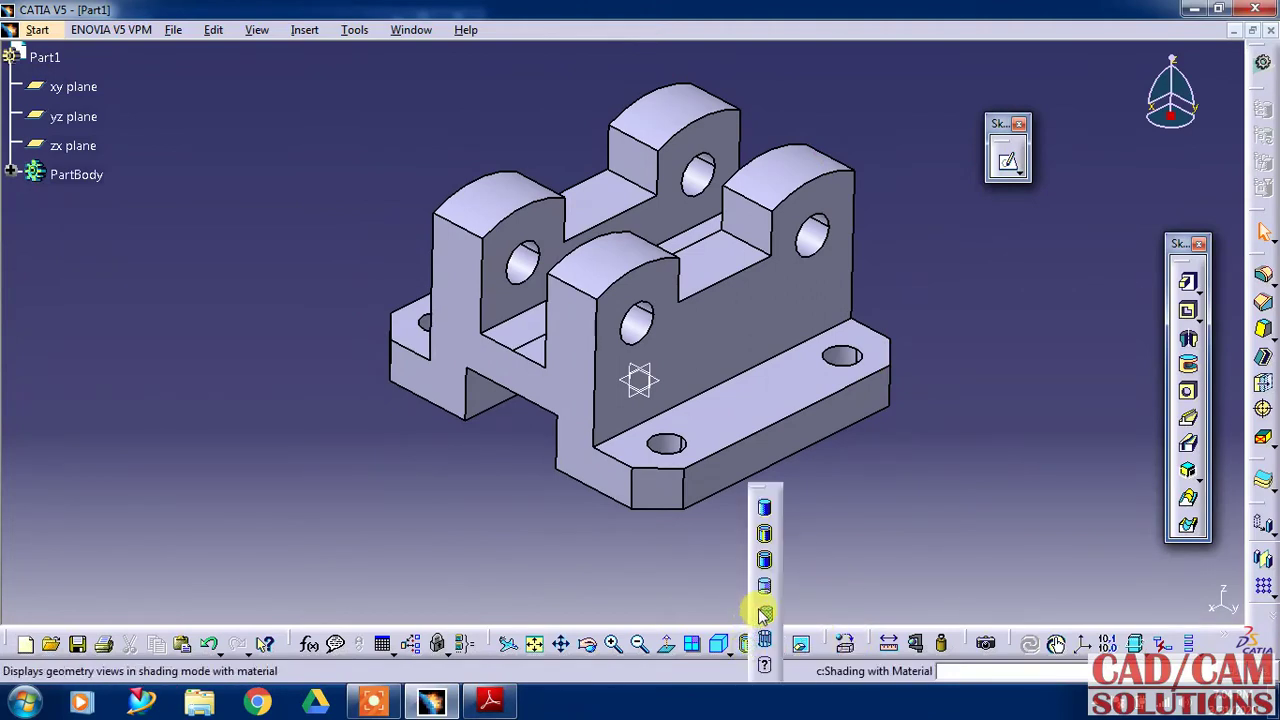
pyautogui.click(767, 610)
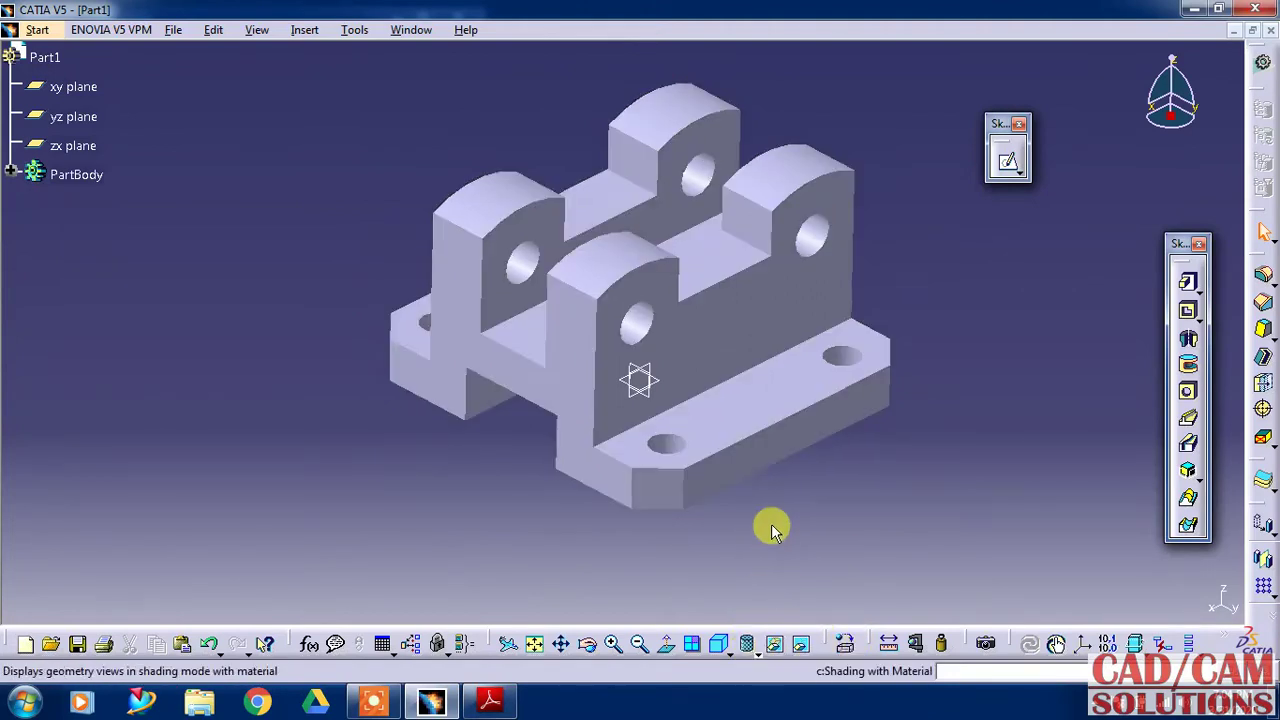
pyautogui.click(720, 403)
pyautogui.click(801, 642)
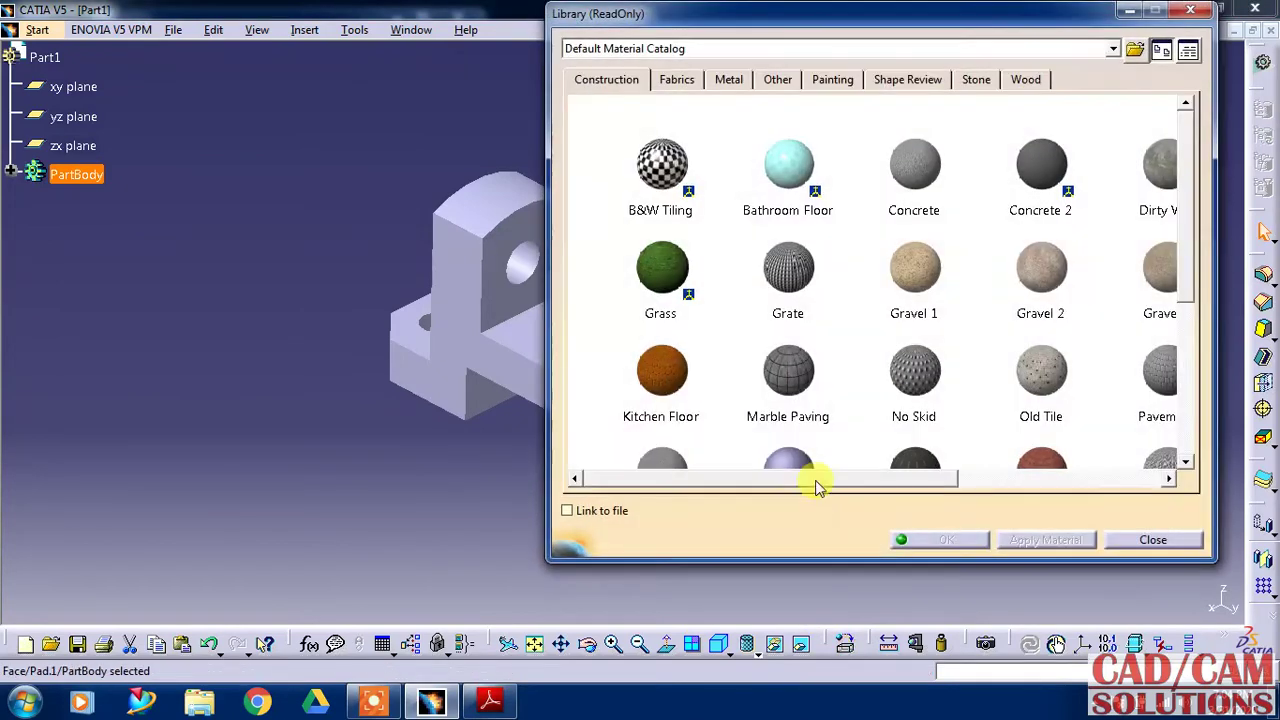
# Step: Apply the Shape Review 'Green' material from the Default Material Catalog to the bracket
pyautogui.click(960, 80)
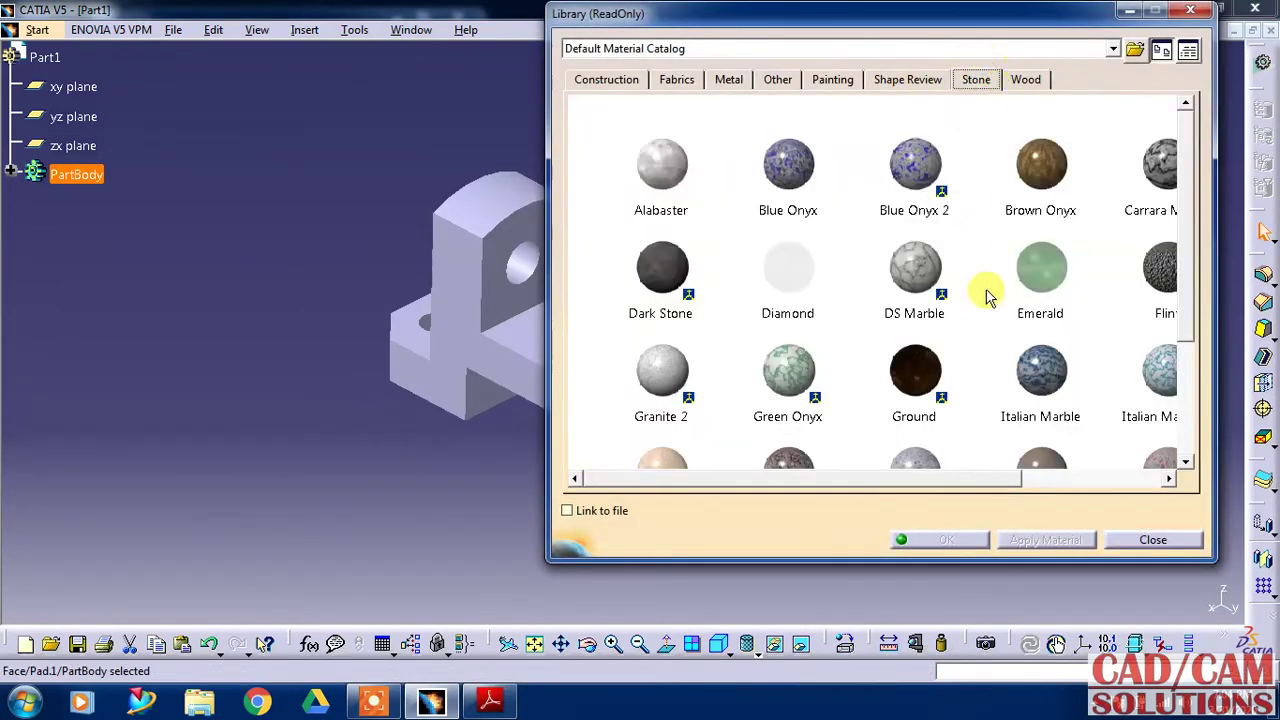
pyautogui.click(905, 82)
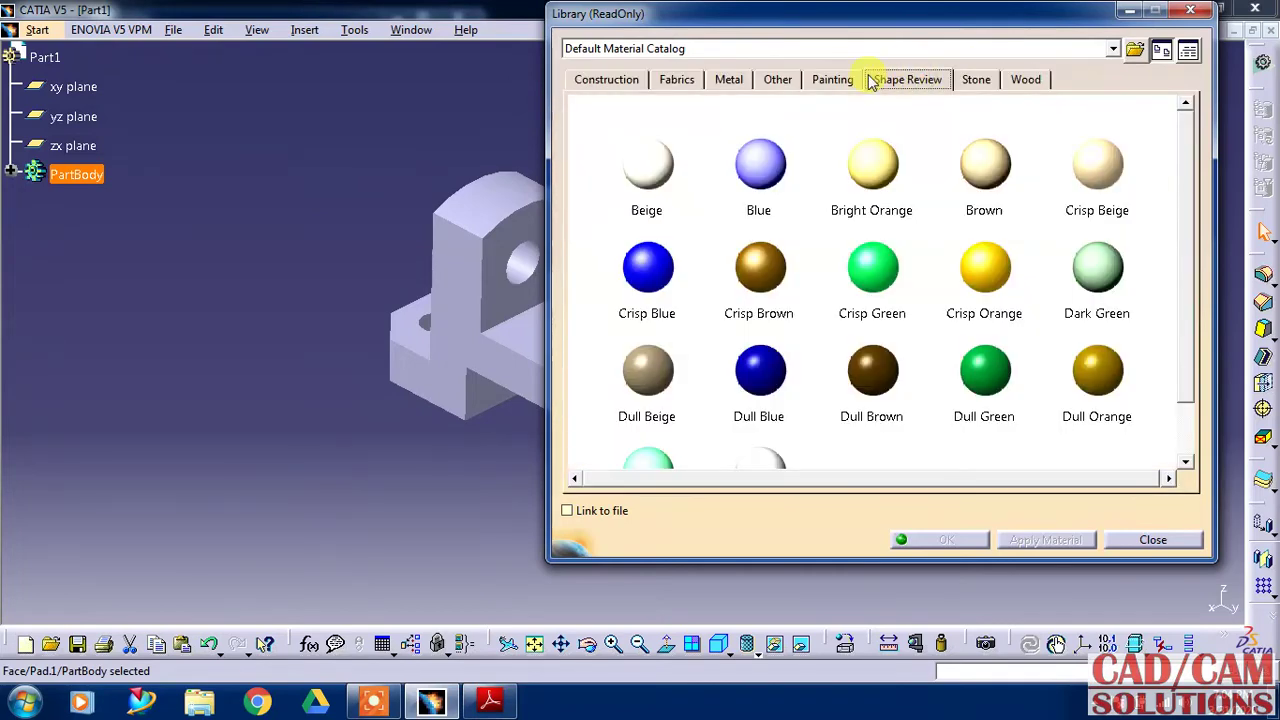
pyautogui.click(780, 80)
pyautogui.click(731, 80)
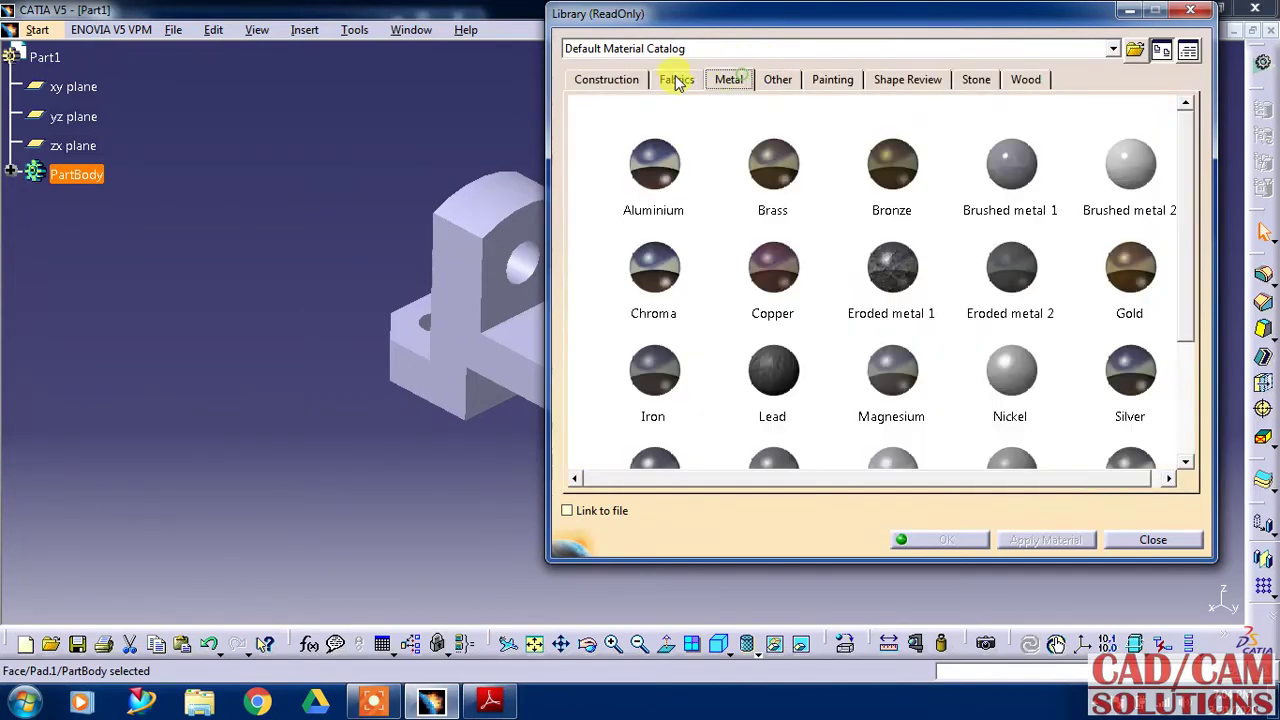
pyautogui.click(676, 80)
pyautogui.click(620, 79)
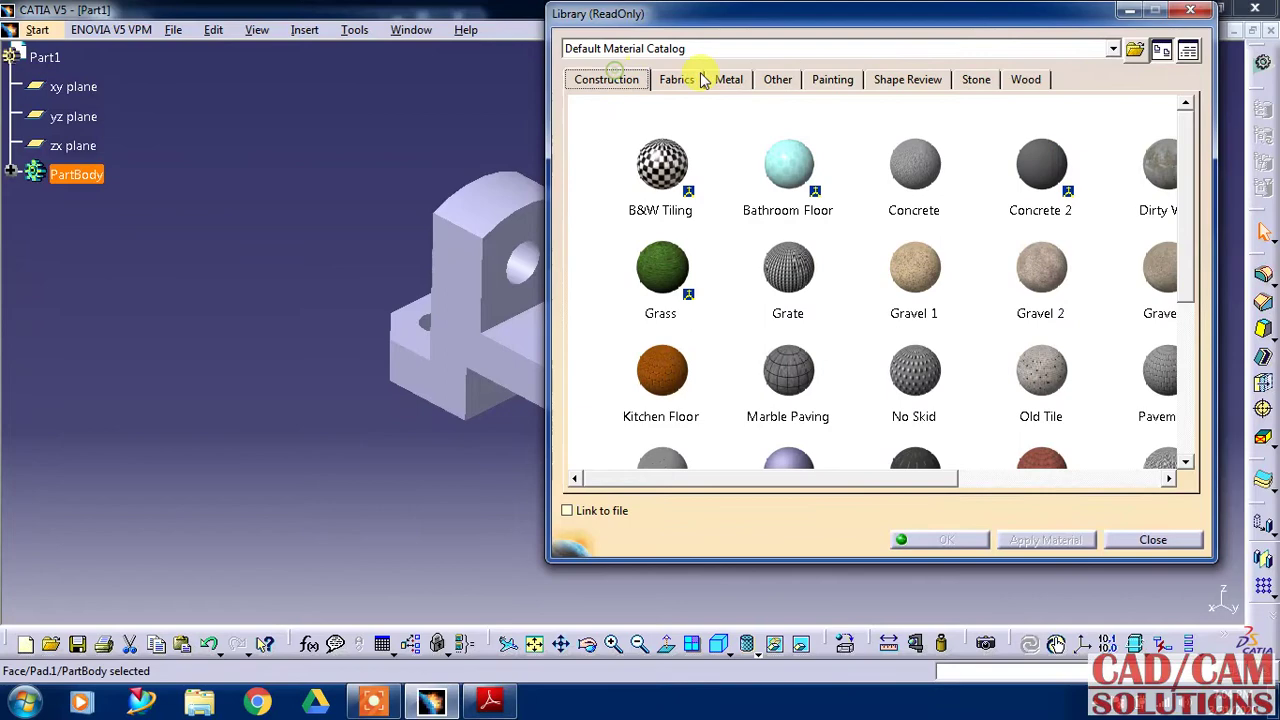
pyautogui.click(924, 86)
pyautogui.moveTo(1186, 323); pyautogui.dragTo(1192, 432)
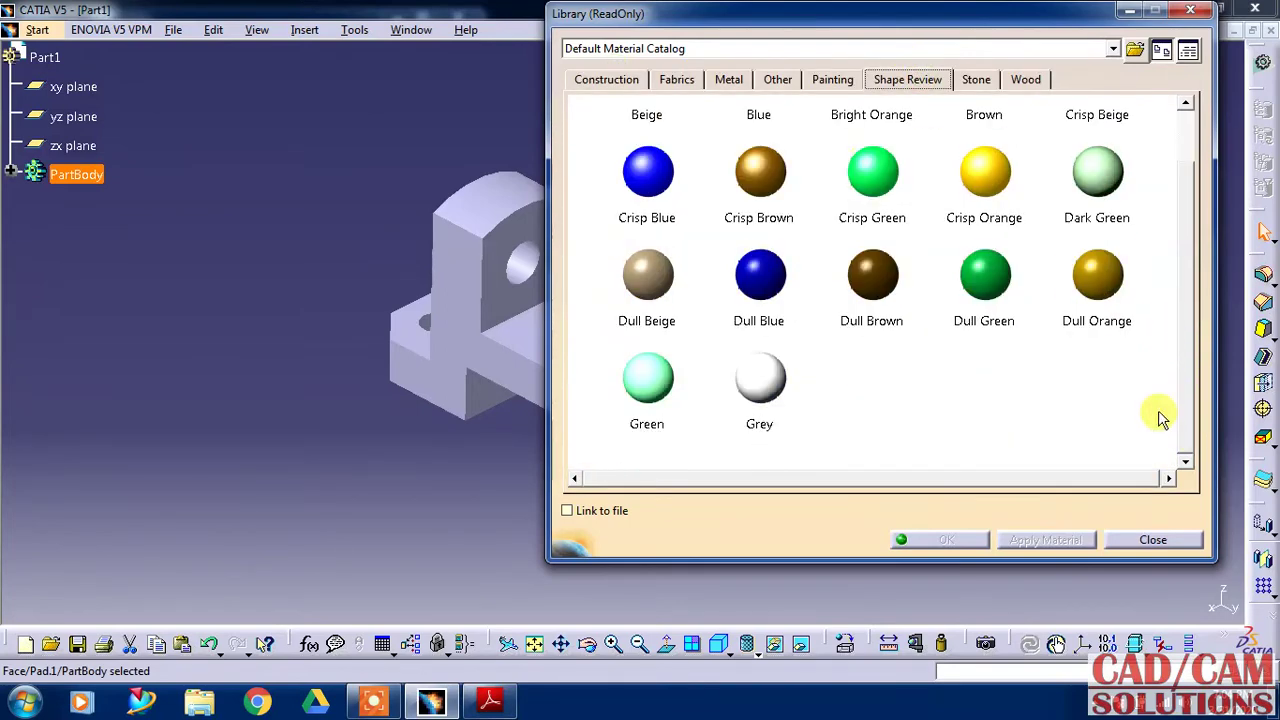
pyautogui.click(680, 390)
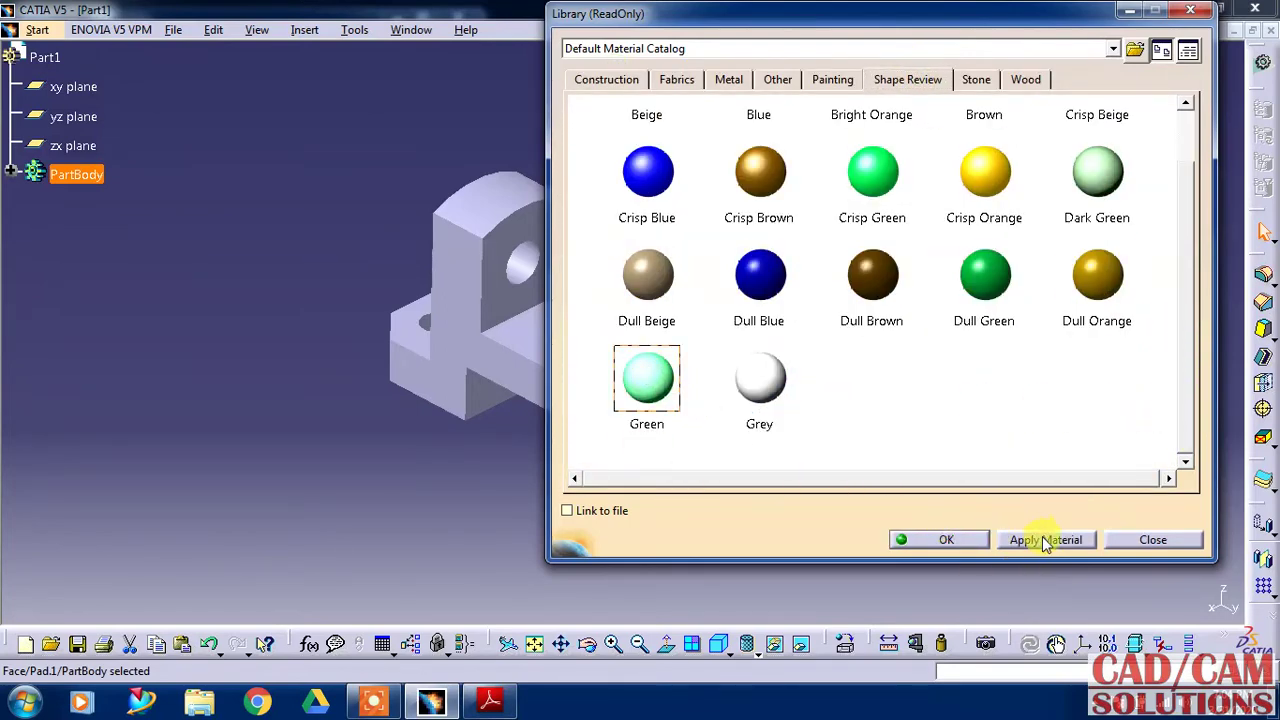
pyautogui.click(1045, 541)
pyautogui.click(1153, 541)
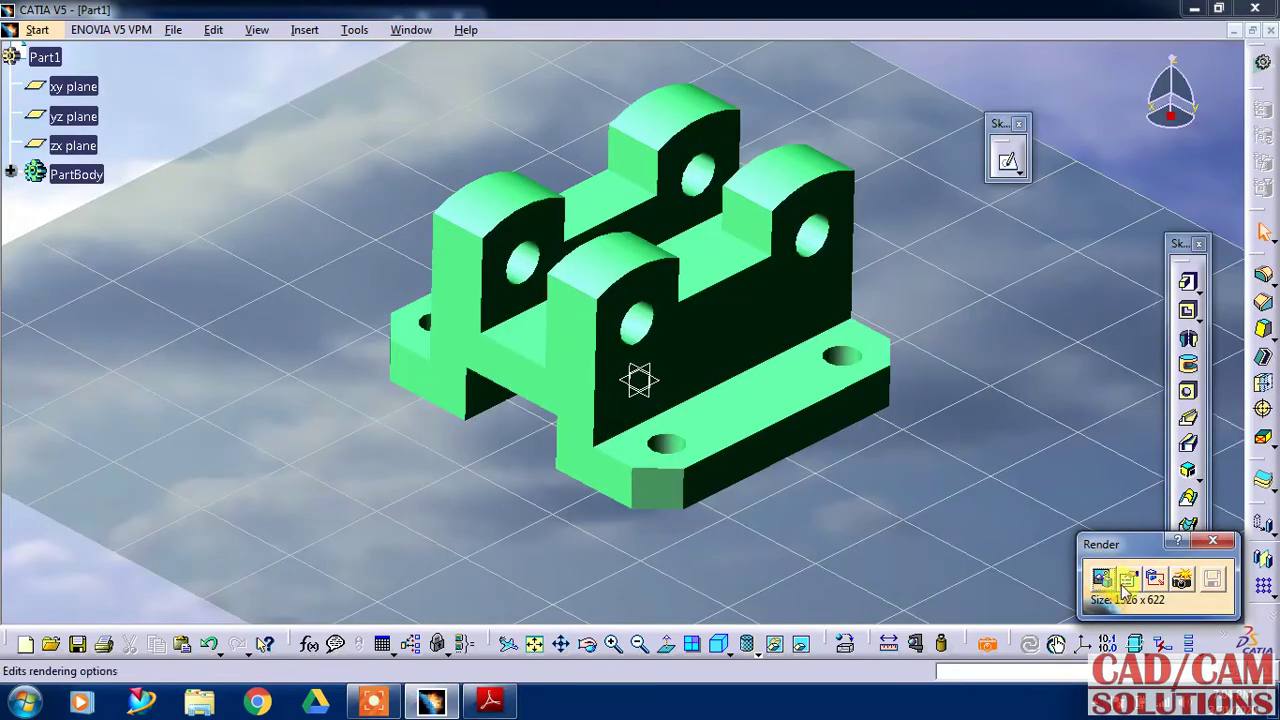
# Step: Start computing the image of the green bracket in the wooden-table scene
pyautogui.click(1104, 580)
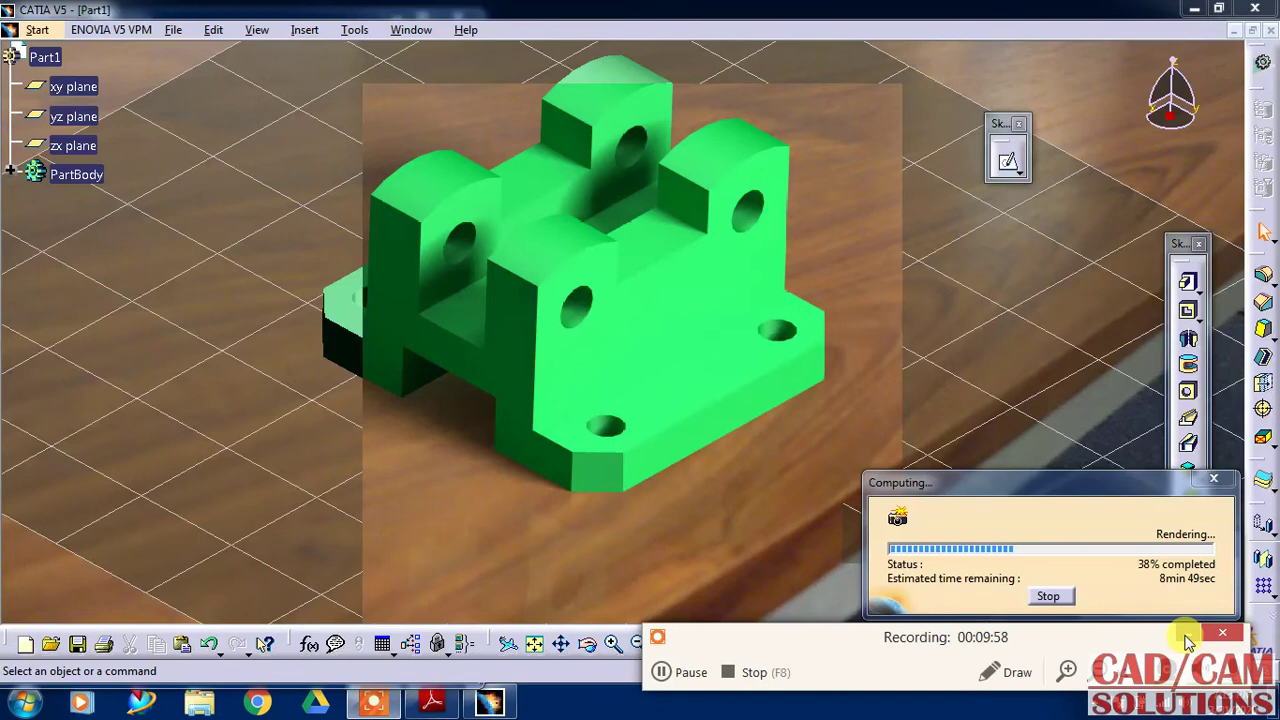
pyautogui.click(1185, 638)
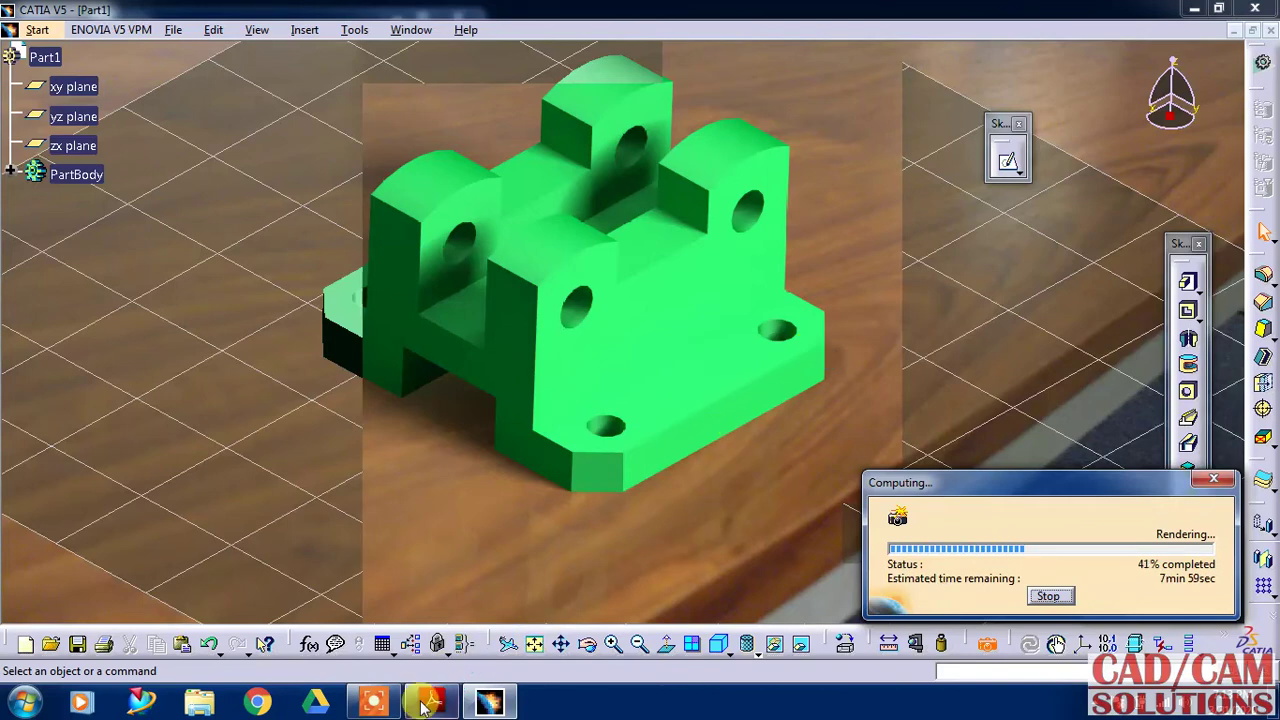
pyautogui.click(378, 703)
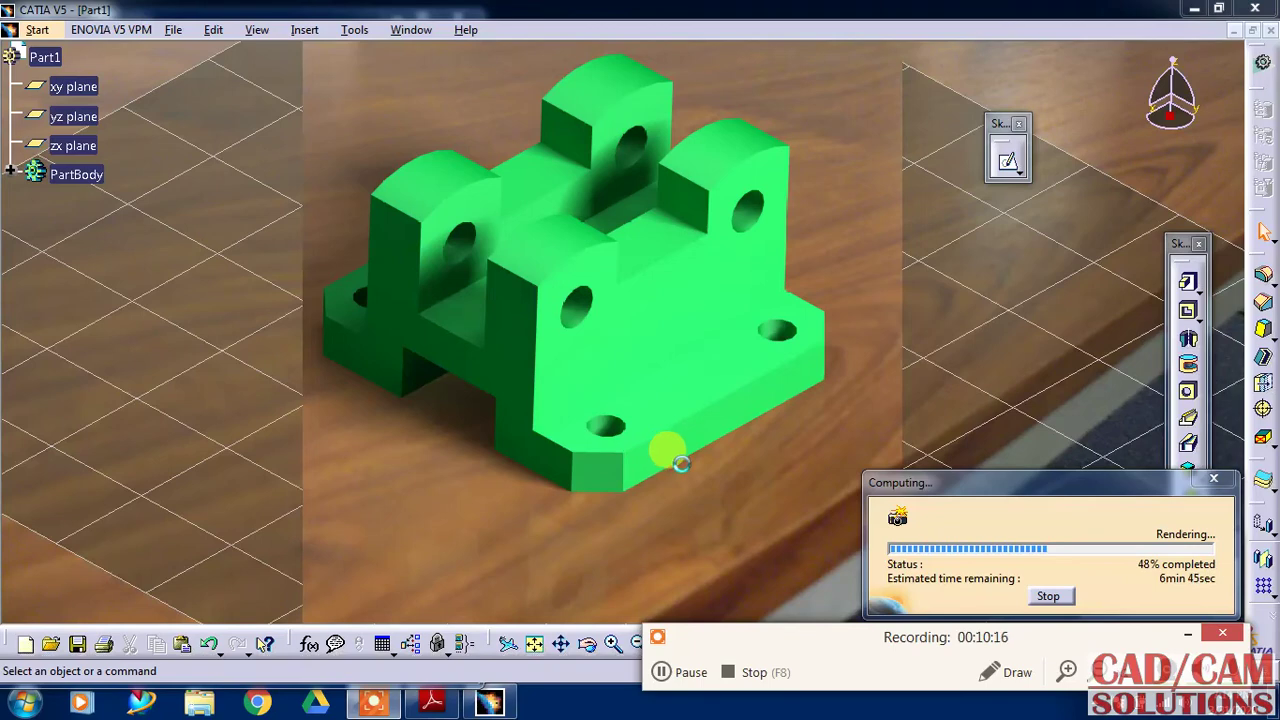
pyautogui.click(754, 676)
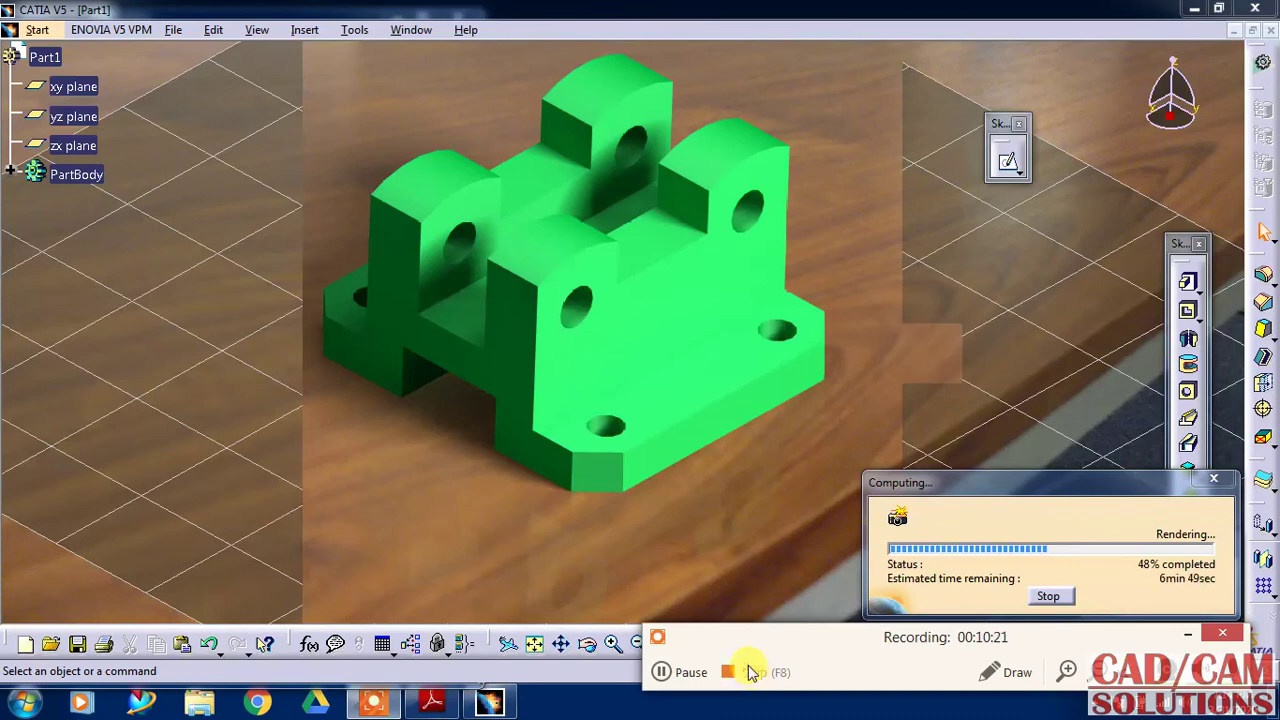